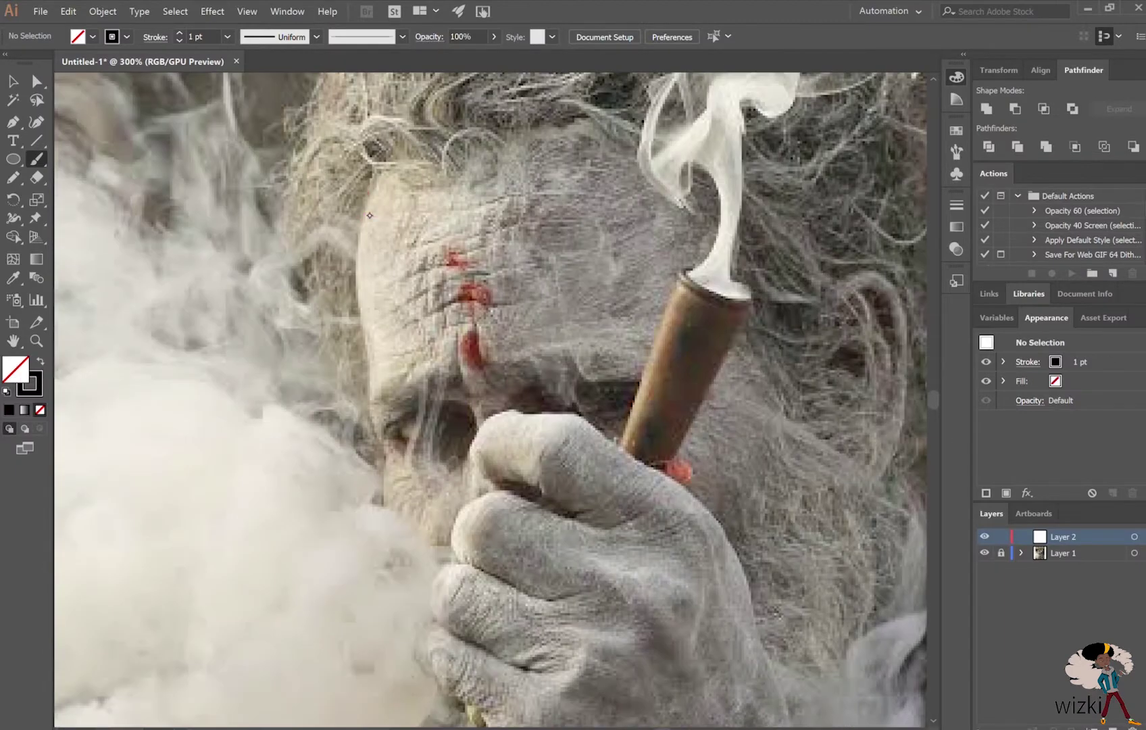
- Ink the left edge of the face with 3 pt Art Brush 2 strokes
mouse_move(370, 173)
left_mouse_down()
mouse_move(358, 264)
mouse_move(373, 432)
left_mouse_up()
key("ctrl+equal")
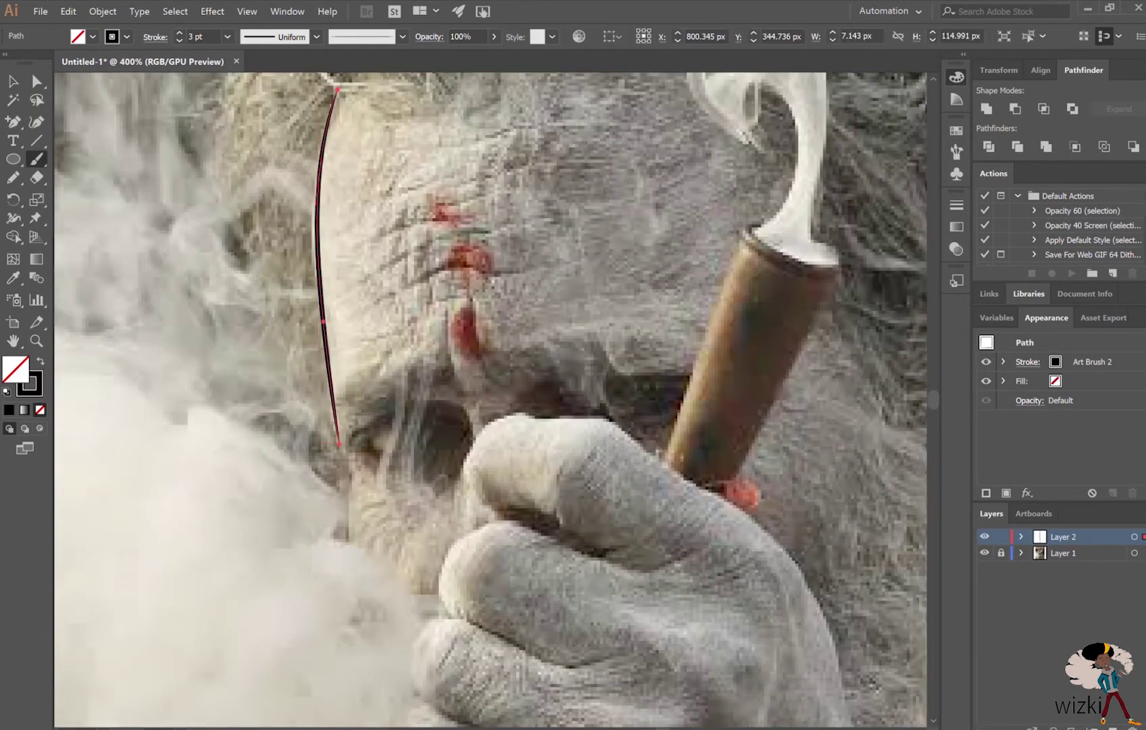
left_click_drag(353, 473, 346, 559)
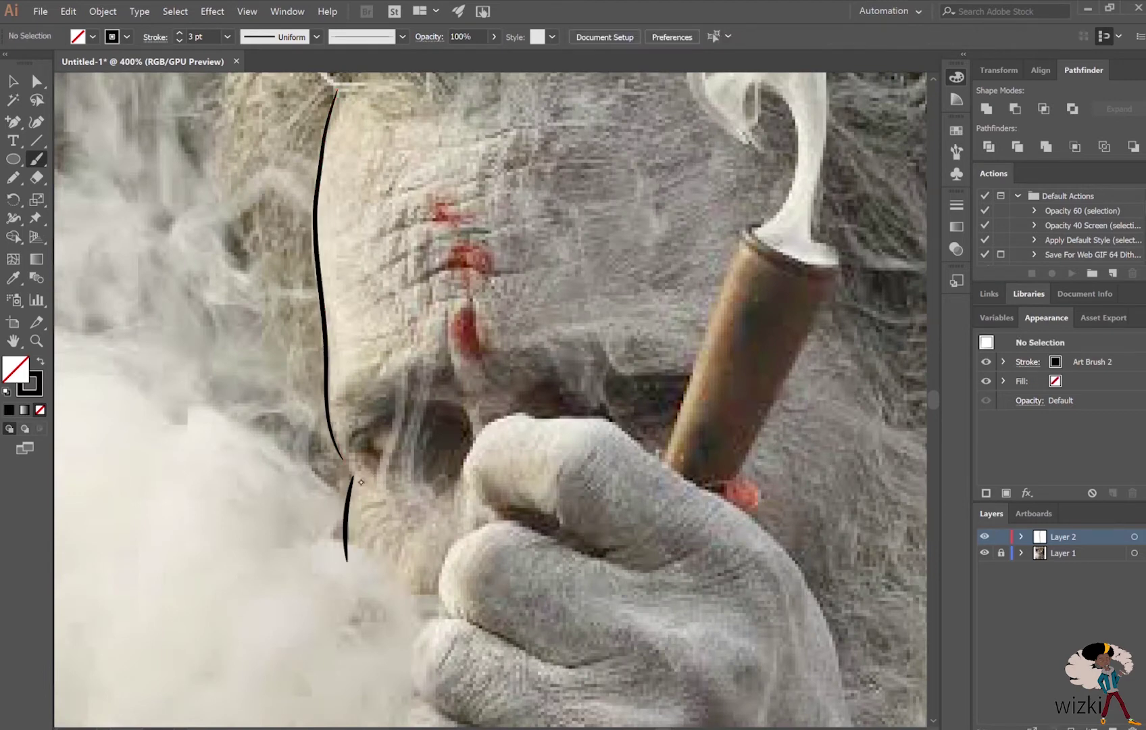
scroll(346, 559, "down", 5)
left_click_drag(517, 262, 449, 356)
left_click_drag(488, 248, 520, 157)
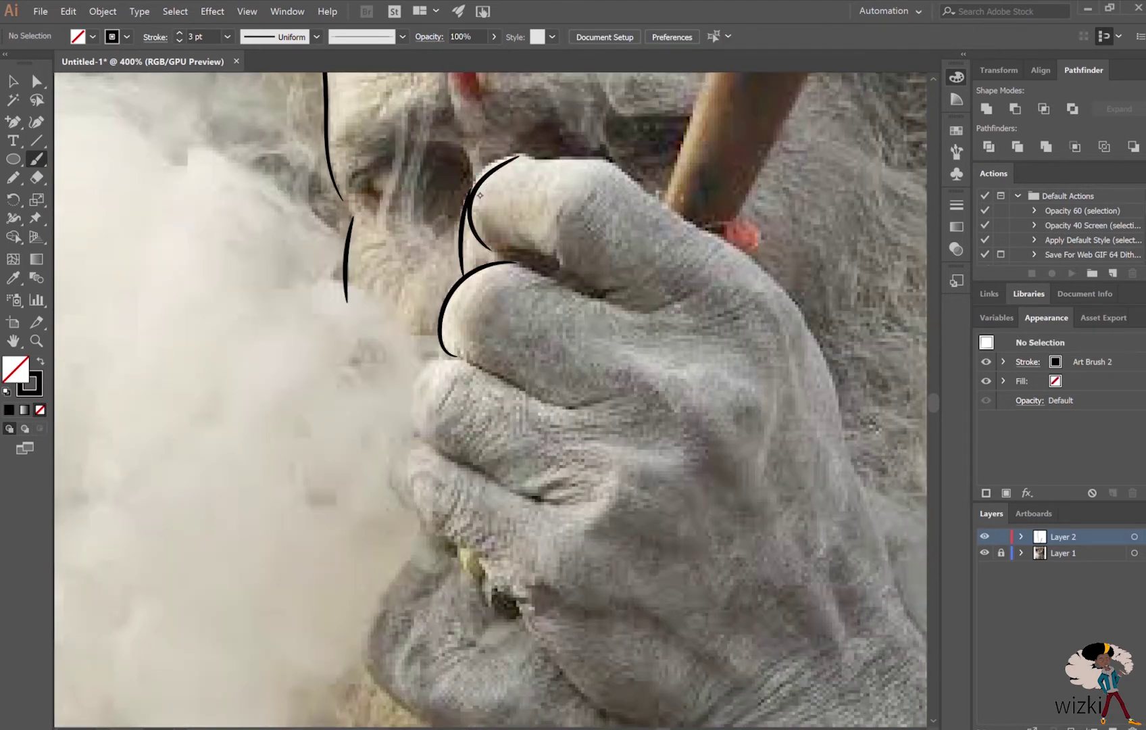
- Ink the knuckle contours of the fist, ending in a hooked stroke
left_click_drag(459, 346, 558, 405)
mouse_move(419, 436)
left_mouse_down()
mouse_move(420, 512)
mouse_move(534, 622)
left_mouse_up()
left_click_drag(506, 485, 569, 507)
left_click_drag(518, 267, 586, 300)
scroll(547, 404, "down", 5)
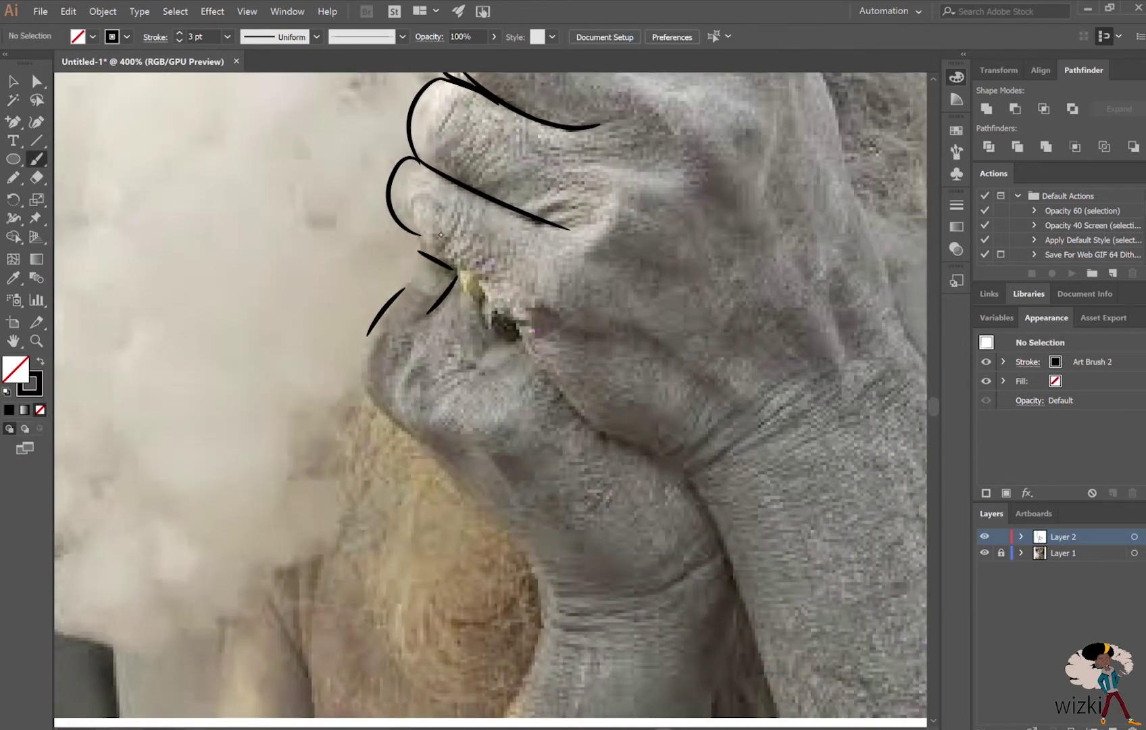
- Outline the thumb and both long contours of the wrist
mouse_move(365, 333)
left_mouse_down()
mouse_move(540, 561)
mouse_move(542, 654)
left_mouse_up()
left_click_drag(737, 594, 527, 329)
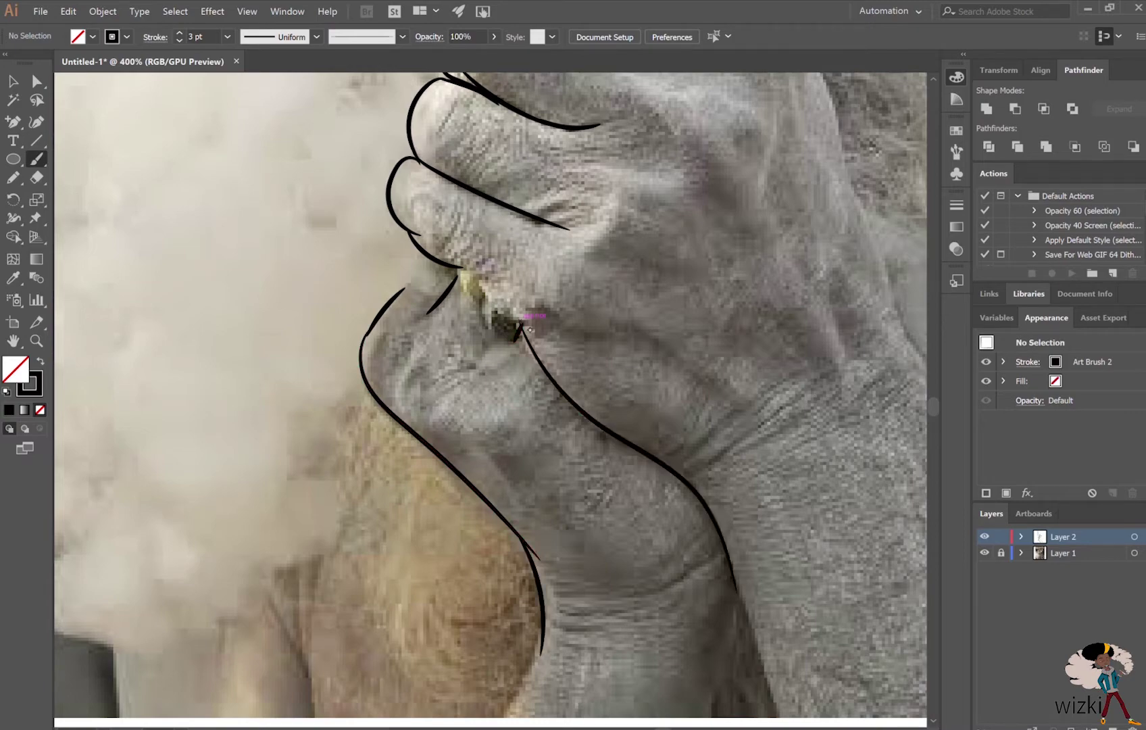
left_click_drag(223, 193, 302, 179)
left_click_drag(554, 350, 574, 405)
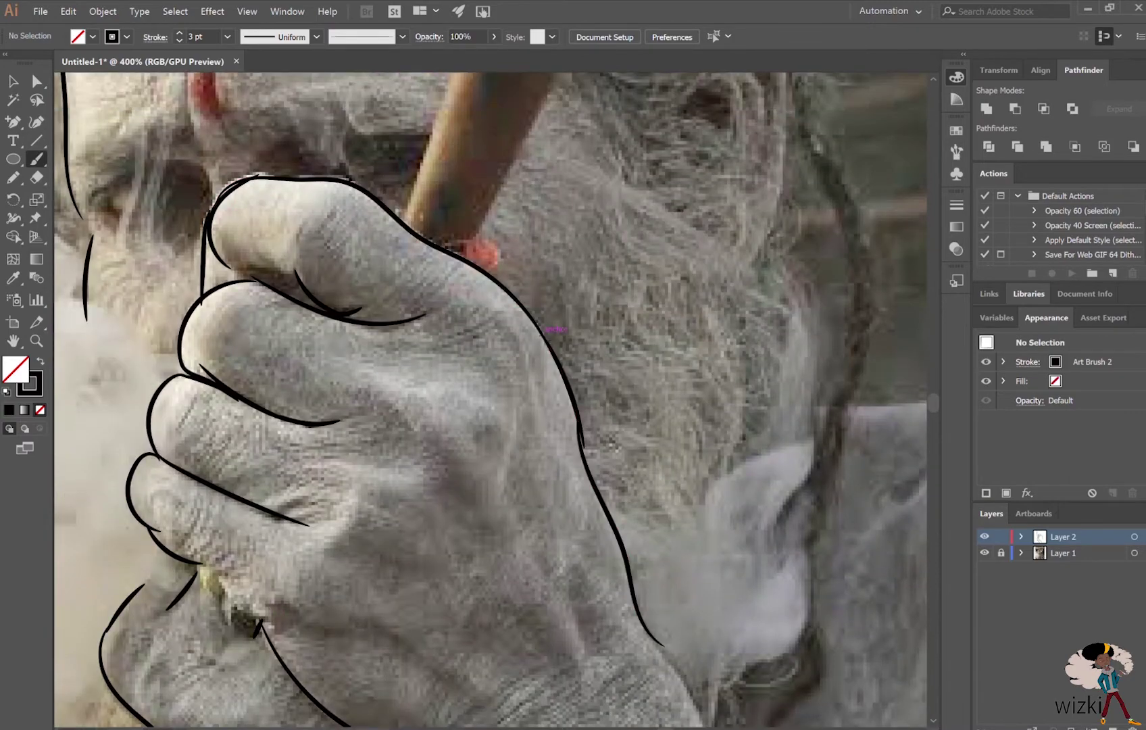
- Select a short inked stroke to check it
scroll(473, 399, "up", 3)
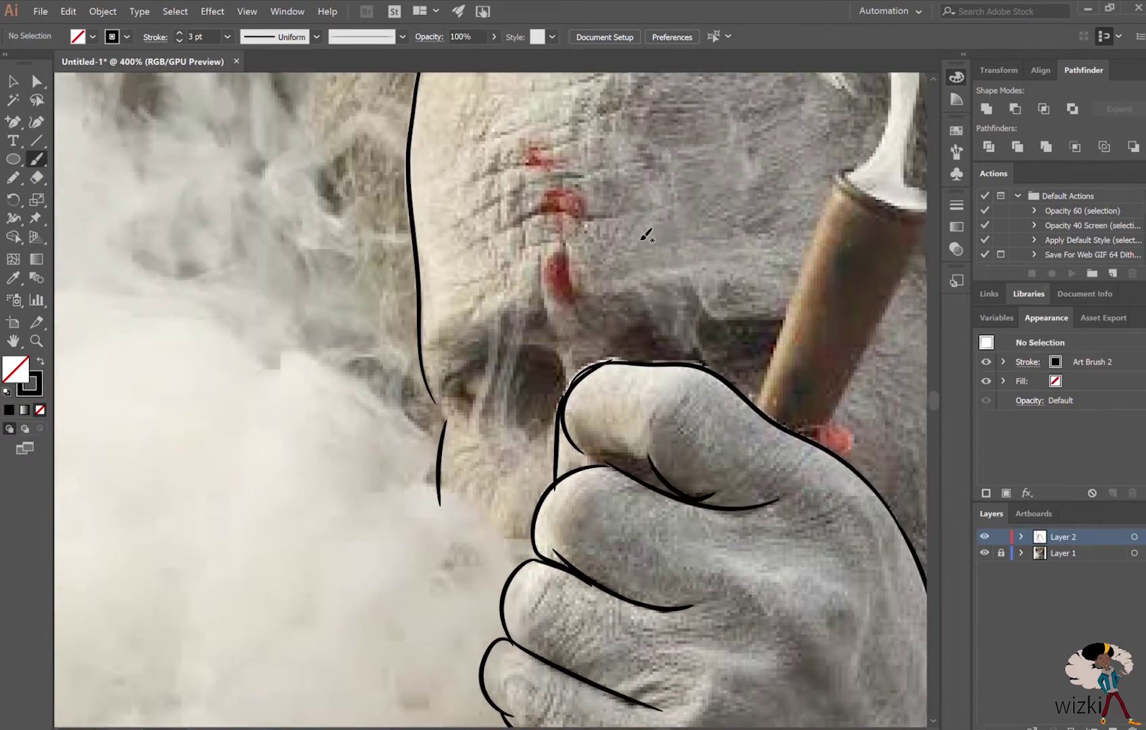
key("v")
left_click(432, 365)
scroll(434, 363, "down", 2)
scroll(434, 364, "down", 3)
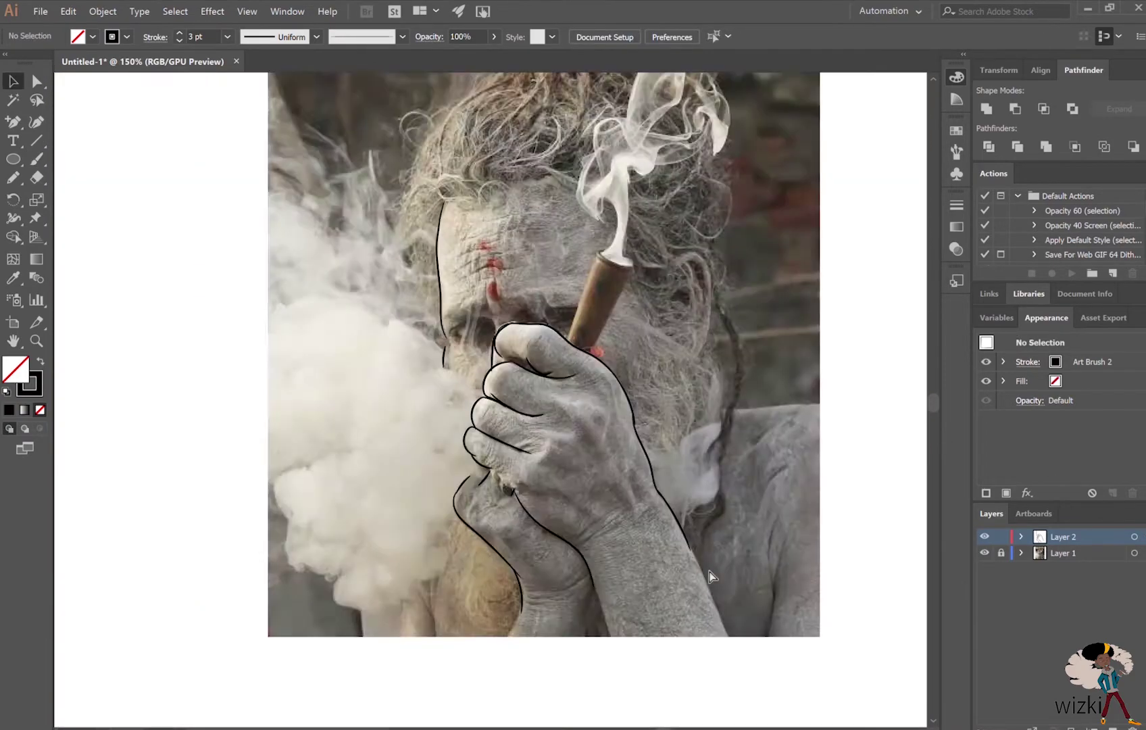
- Review the outlines and select a short stroke beside the face edge
scroll(709, 570, "up", 5)
key("b")
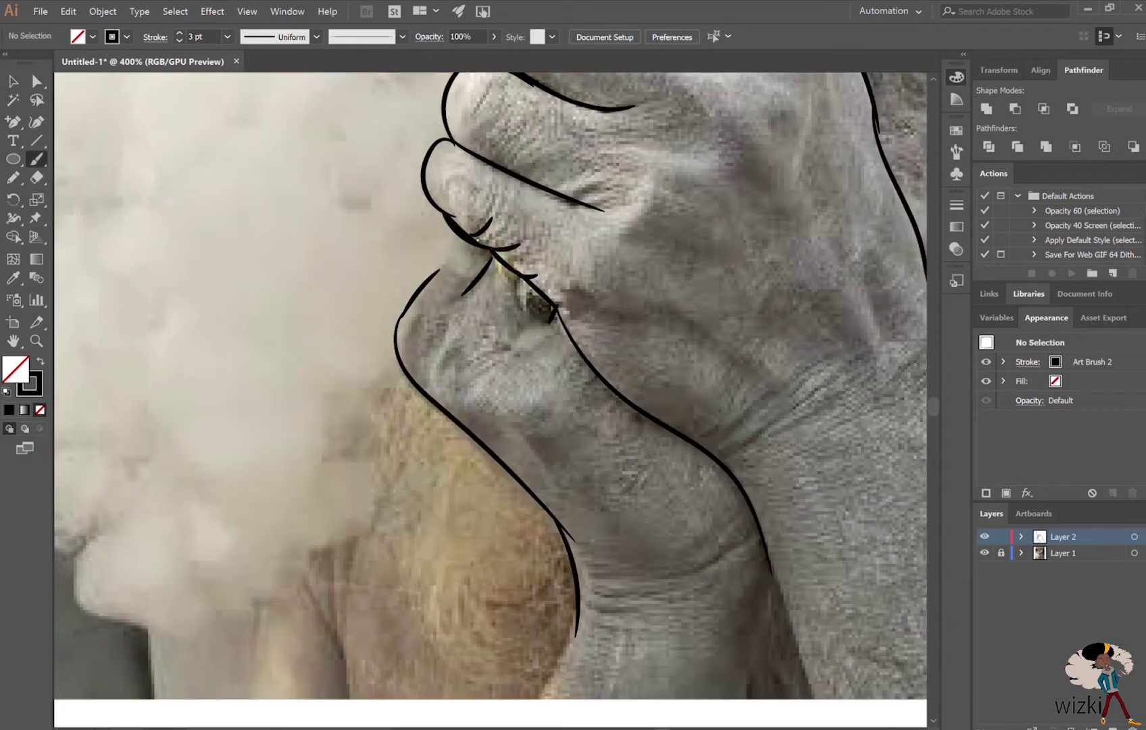
scroll(481, 231, "up", 5)
scroll(598, 453, "down", 3)
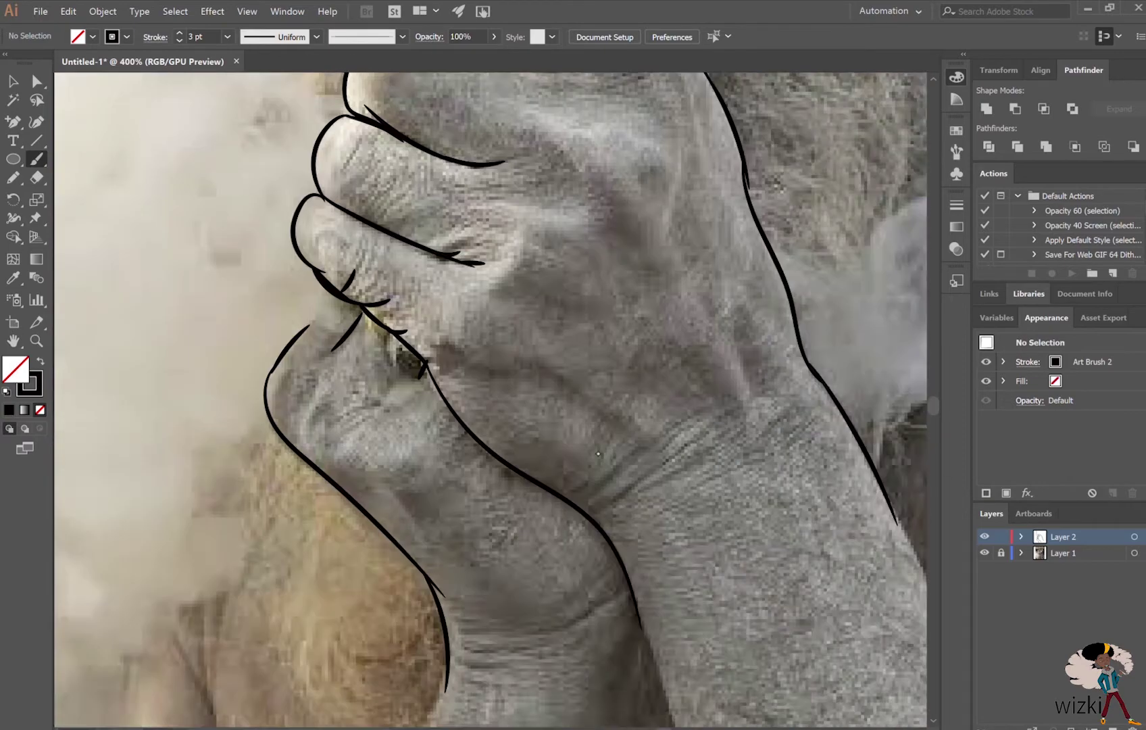
scroll(598, 453, "up", 3)
scroll(598, 453, "down", 4)
scroll(405, 378, "up", 2)
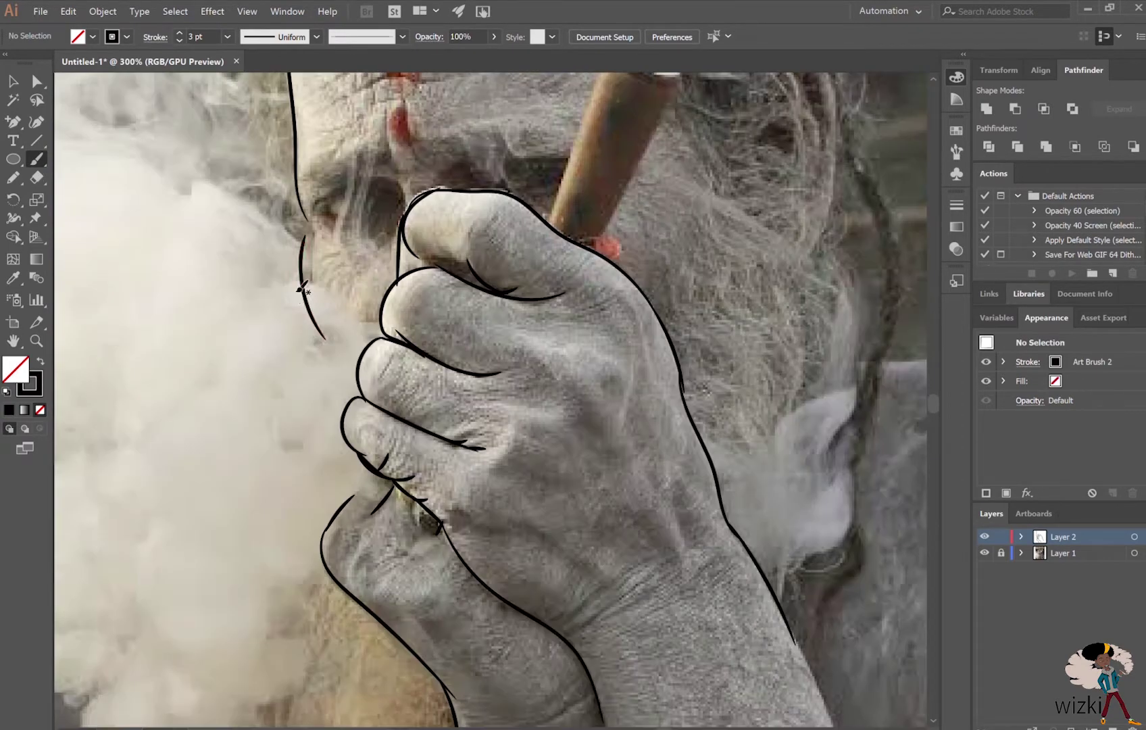
key("v")
left_click(301, 295)
scroll(468, 393, "right", 5)
scroll(468, 394, "left", 5)
scroll(468, 393, "up", 2)
- Ink a curved eyelid line over the eye
key("ctrl+shift+a")
key("b")
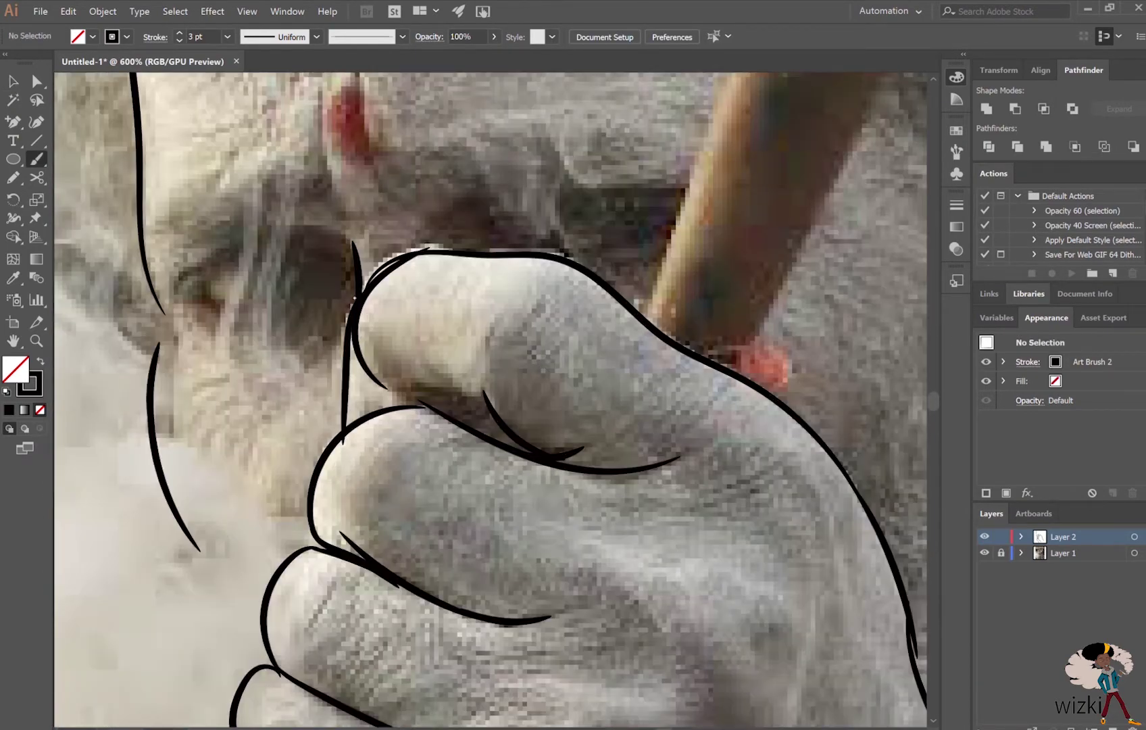
left_click_drag(190, 293, 356, 284)
key("n")
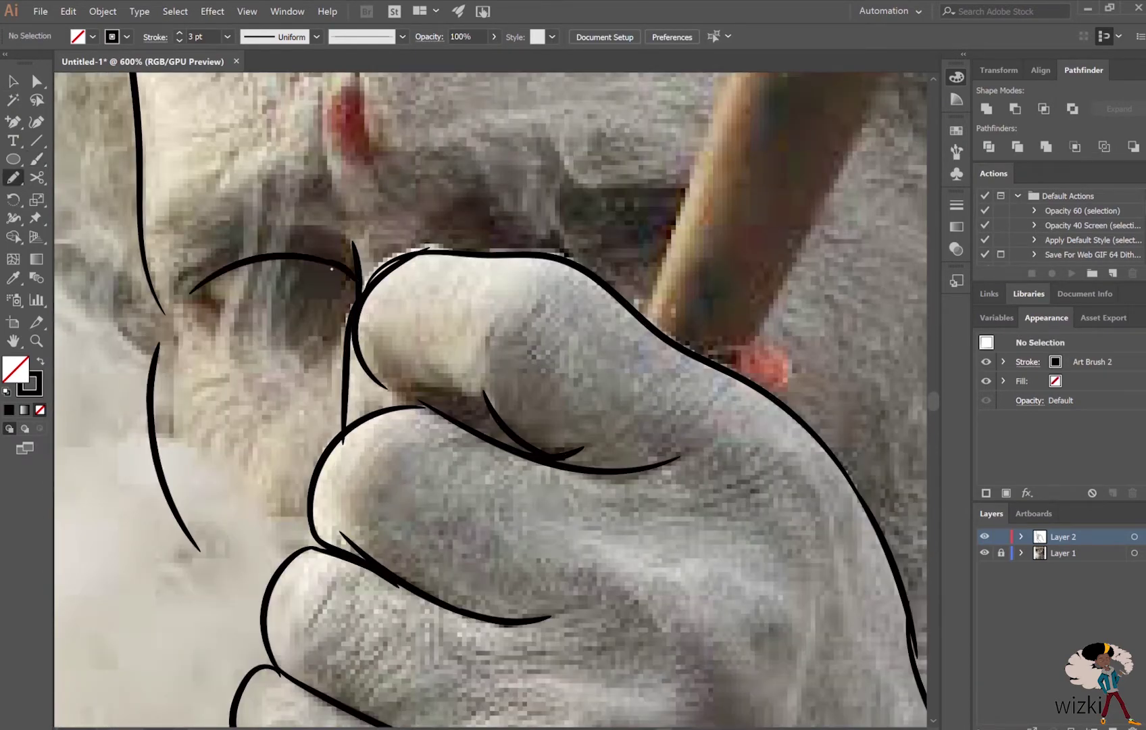
key("ctrl+minus")
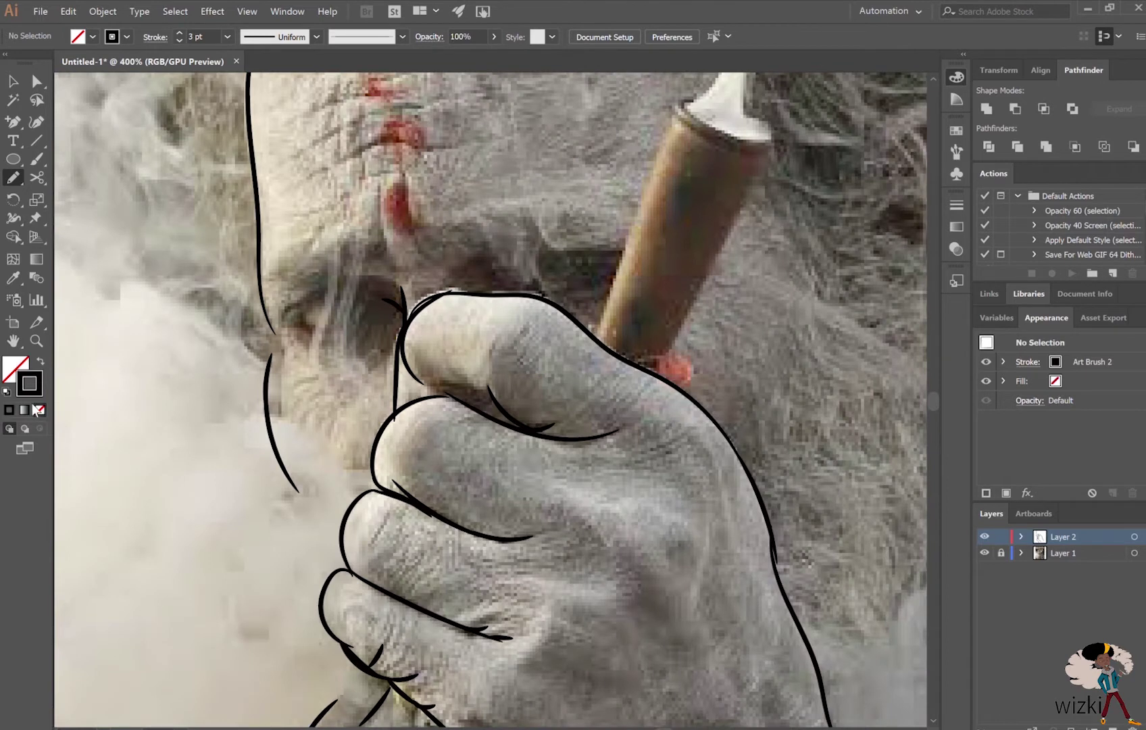
- Draw the upper and right eye shapes with black fill and no stroke
key("x")
key("slash")
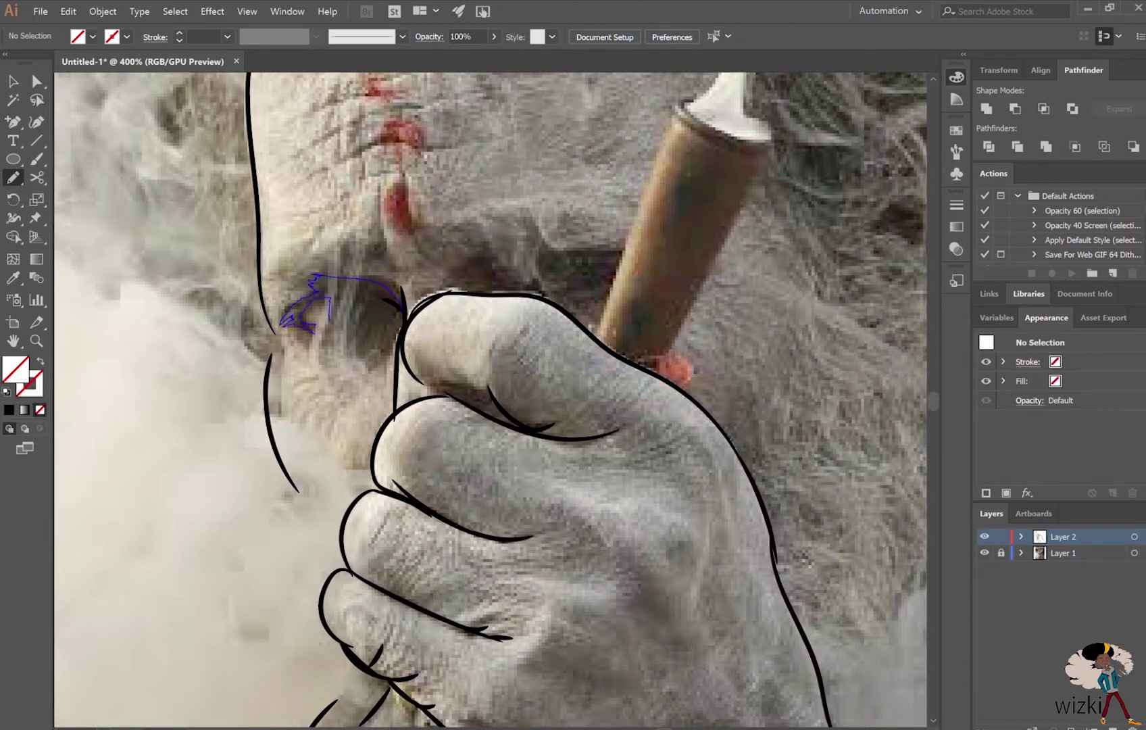
left_click_drag(392, 352, 392, 351)
key("ctrl+shift+a")
left_click_drag(348, 284, 392, 348)
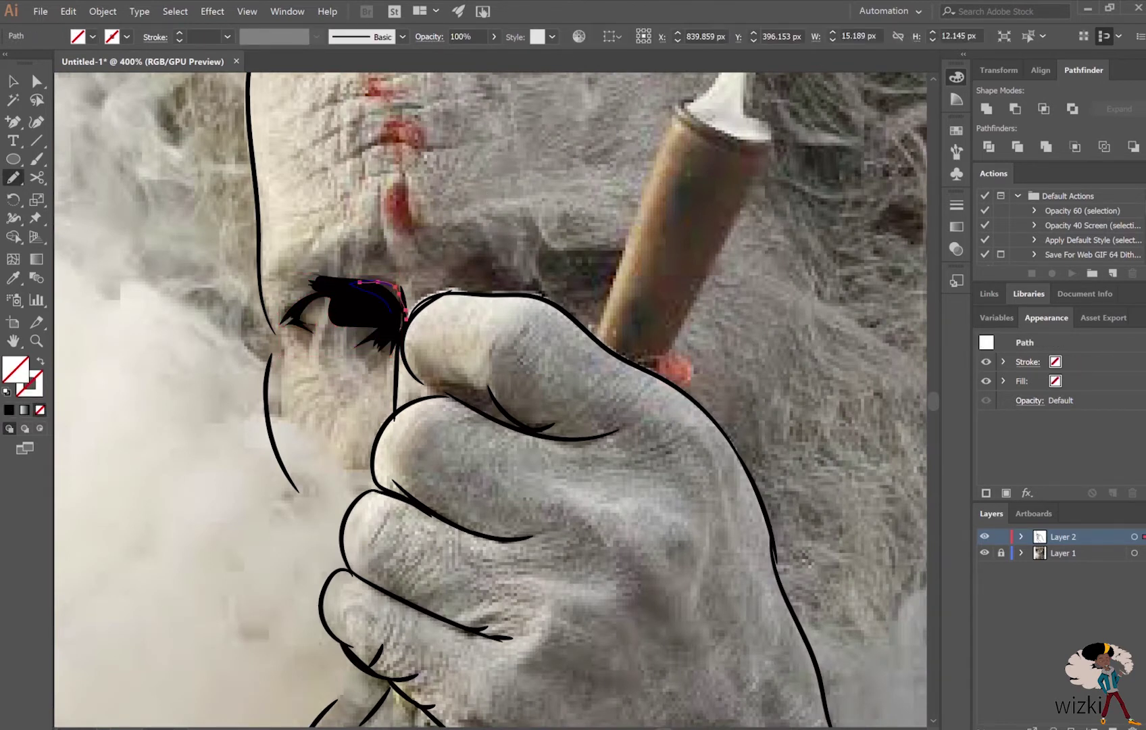
key("comma")
key("ctrl+shift+a")
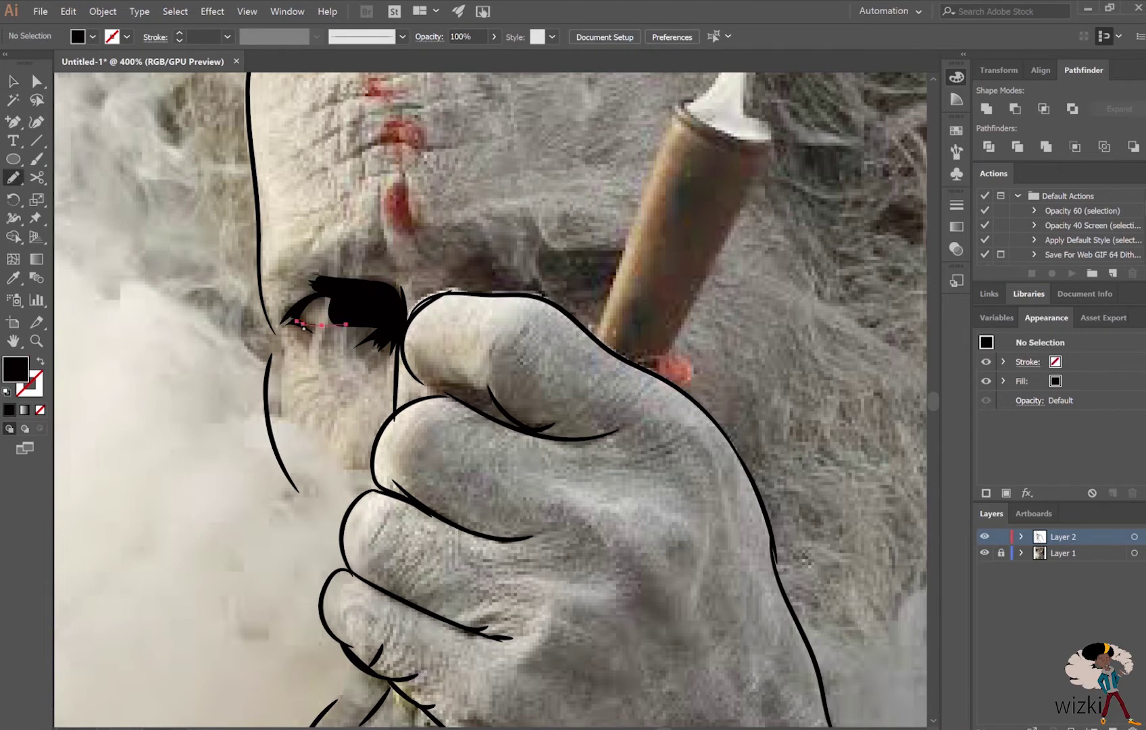
- Ink a black brush outline with lashes around the eye
key("shift+x")
key("b")
mouse_move(304, 327)
left_mouse_down()
mouse_move(373, 332)
mouse_move(432, 296)
left_mouse_up()
scroll(490, 398, "up", 3)
- Draw thin 1 pt wrinkle strokes on the forehead and under the eye
left_click_drag(284, 312, 422, 255)
left_click_drag(284, 276, 403, 247)
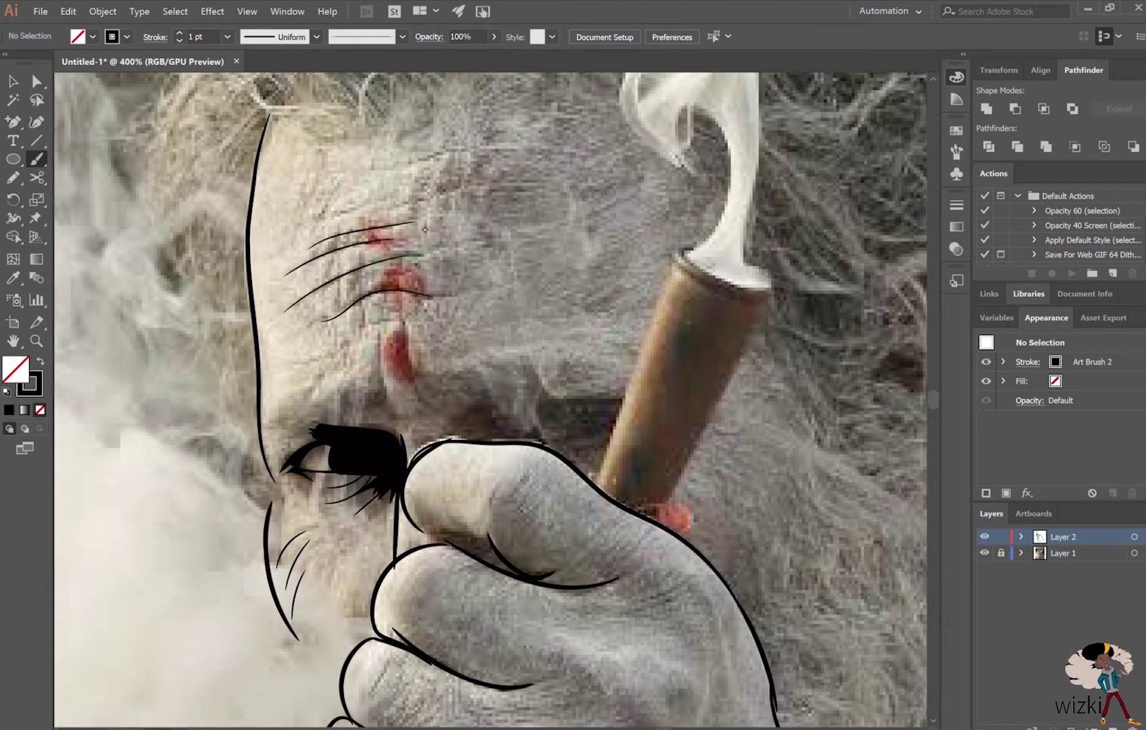
scroll(490, 398, "down", 3)
left_click_drag(378, 217, 396, 257)
left_click_drag(317, 217, 279, 257)
left_click_drag(580, 443, 676, 420)
left_click_drag(594, 420, 641, 407)
- Add inked crease lines along the knuckles
key("n")
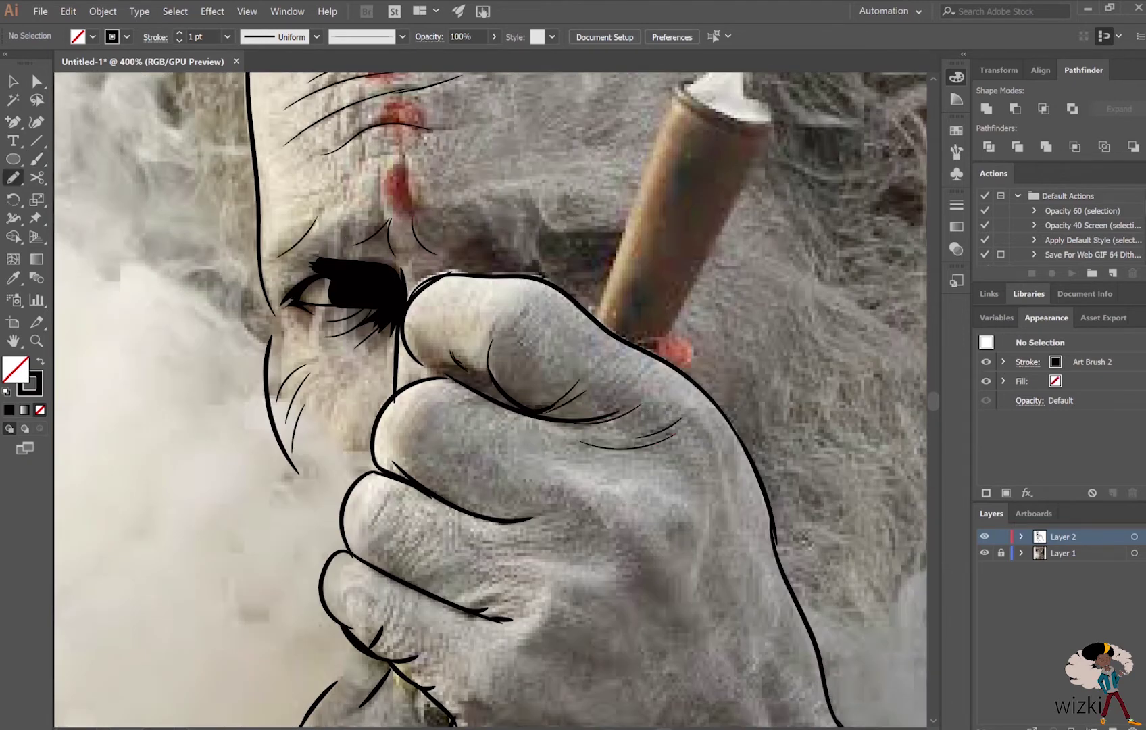
mouse_move(426, 361)
left_mouse_down()
mouse_move(555, 404)
mouse_move(427, 356)
left_mouse_up()
key("b")
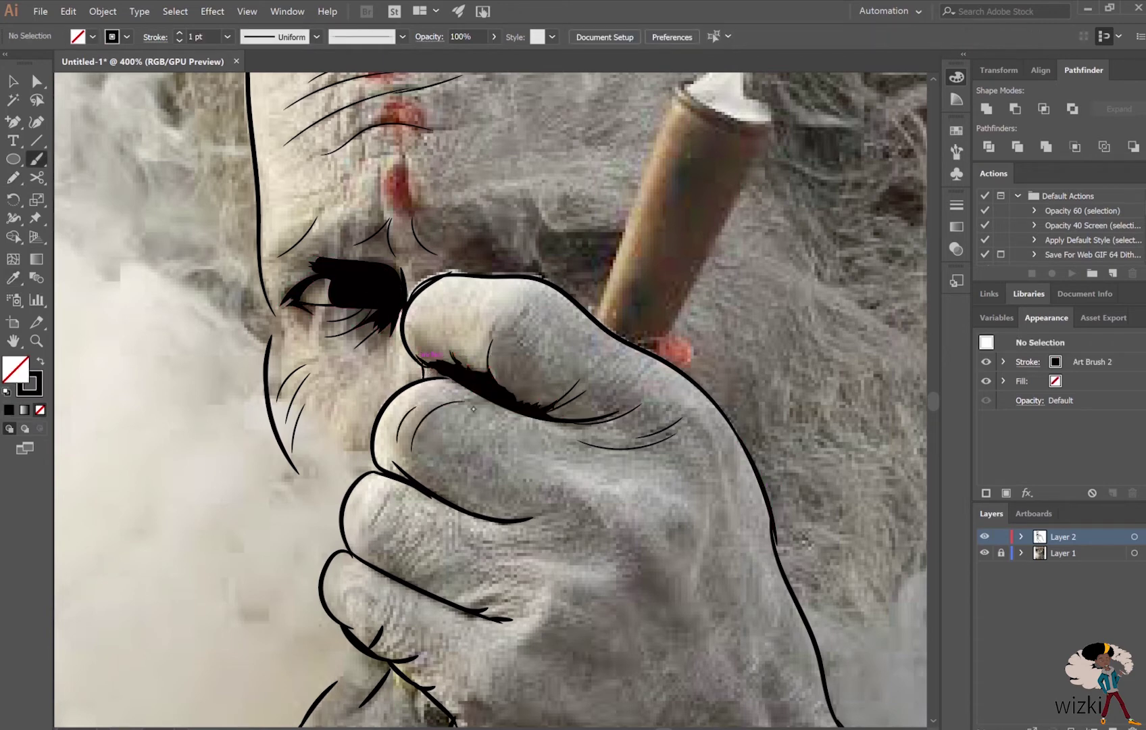
scroll(631, 357, "down", 4)
left_click_drag(716, 270, 709, 377)
left_click_drag(745, 433, 772, 506)
left_click_drag(716, 465, 747, 517)
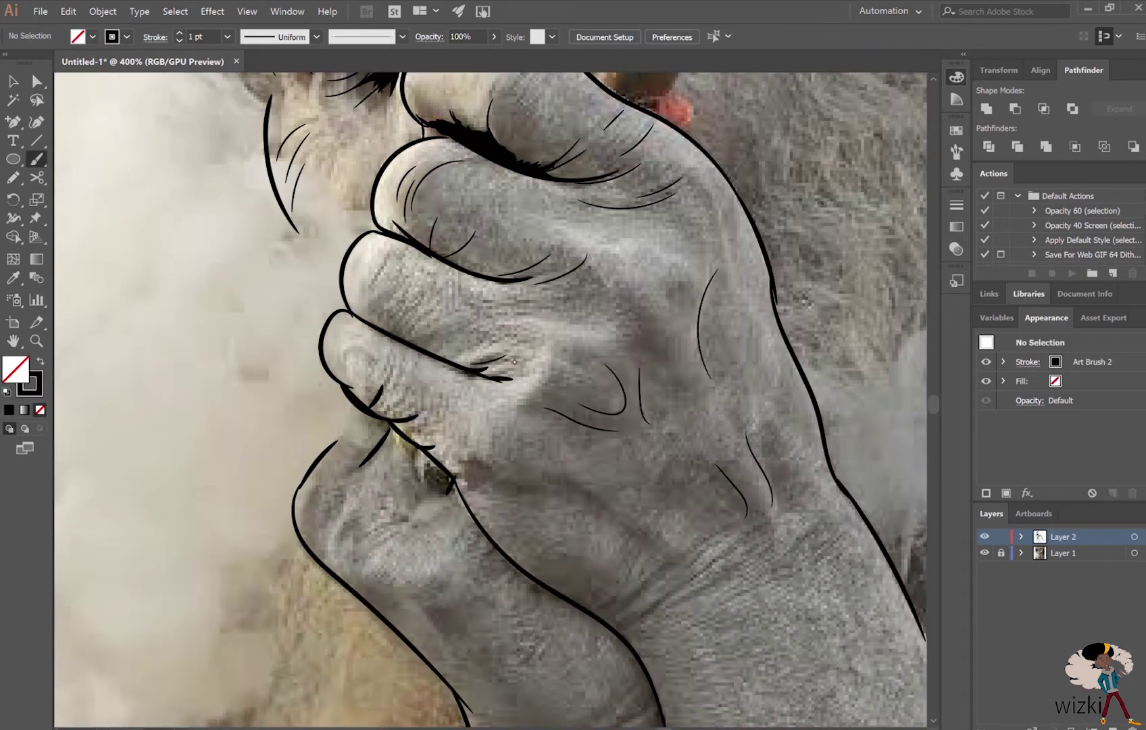
- Add crease strokes across the hand and wrist
scroll(373, 267, "down", 3)
left_click_drag(547, 318, 662, 406)
left_click_drag(557, 341, 488, 329)
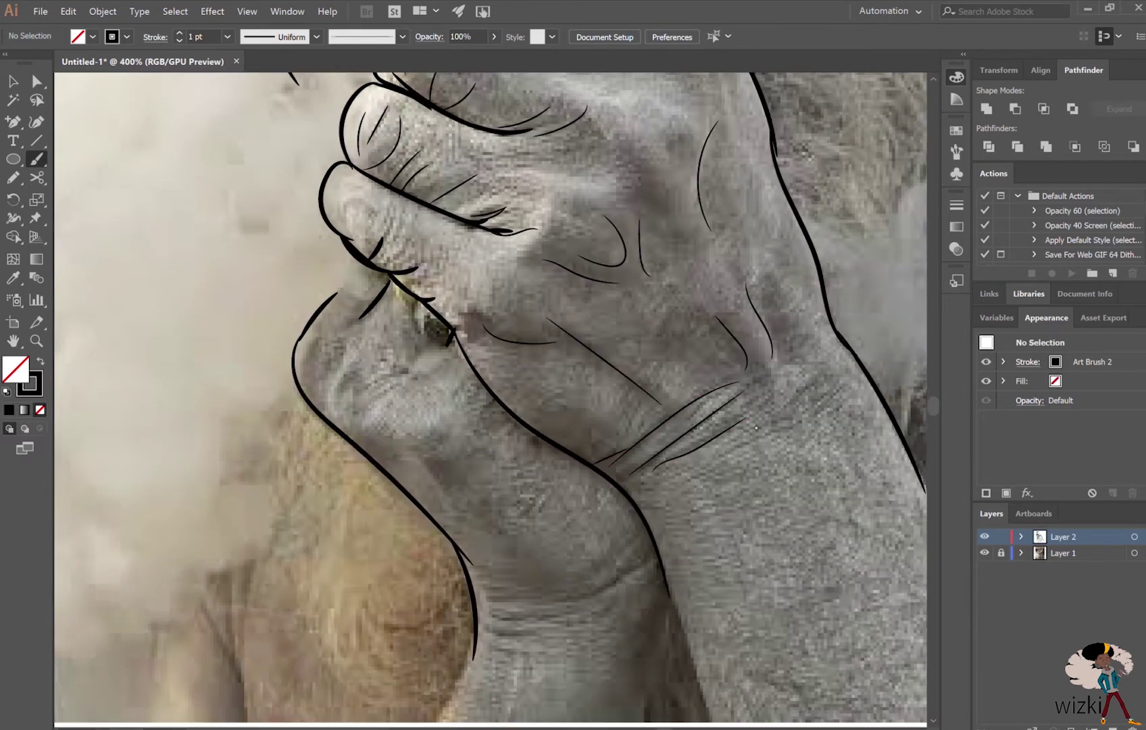
left_click_drag(824, 373, 777, 416)
scroll(858, 385, "up", 4)
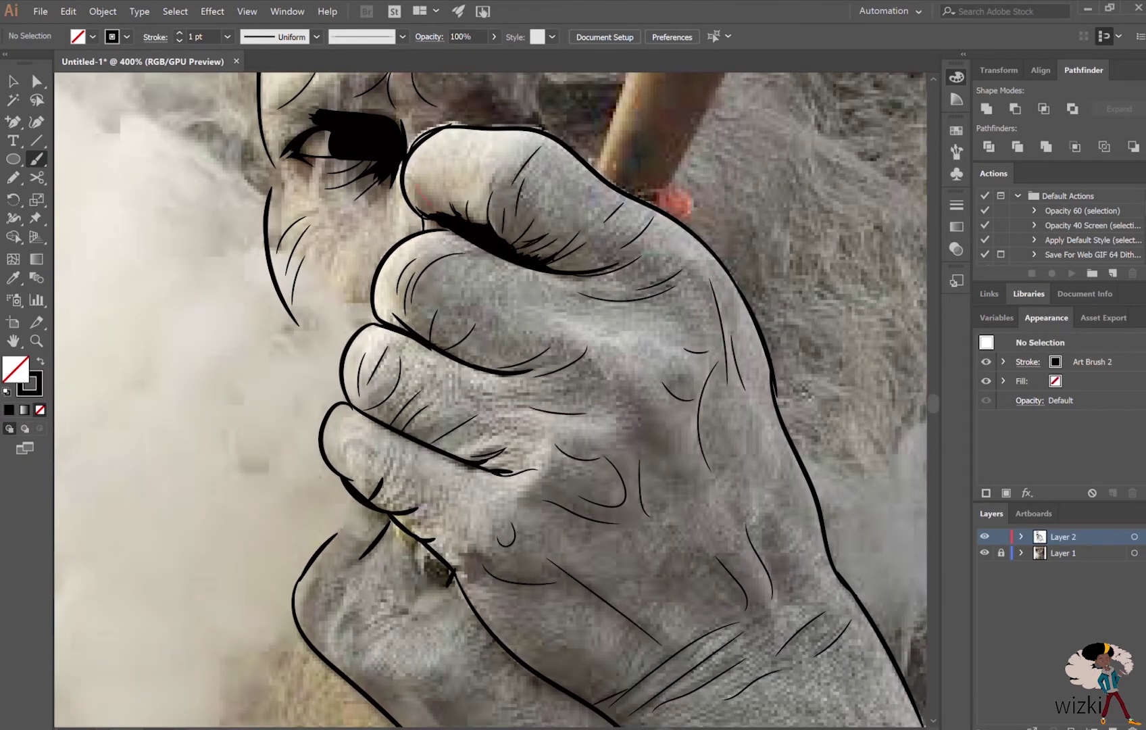
scroll(466, 203, "down", 3)
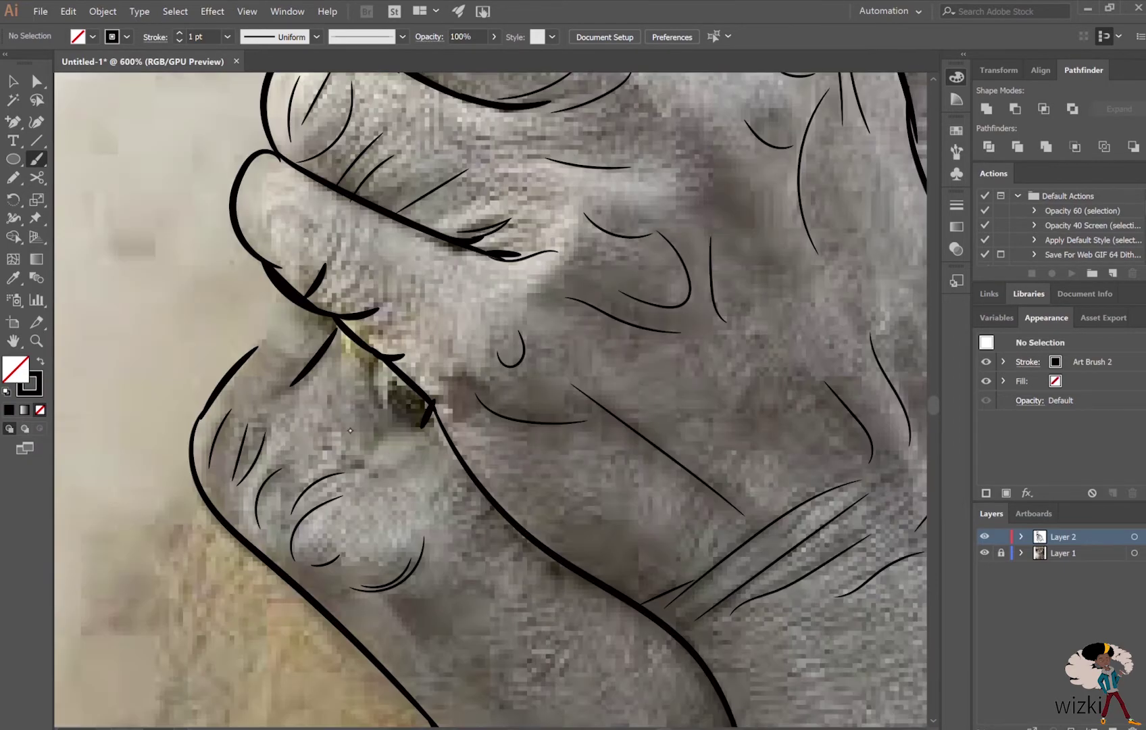
key("ctrl+0")
- Outline the dark gap between the fingers with a brush loop
scroll(409, 358, "up", 8)
left_click_drag(250, 277, 375, 397)
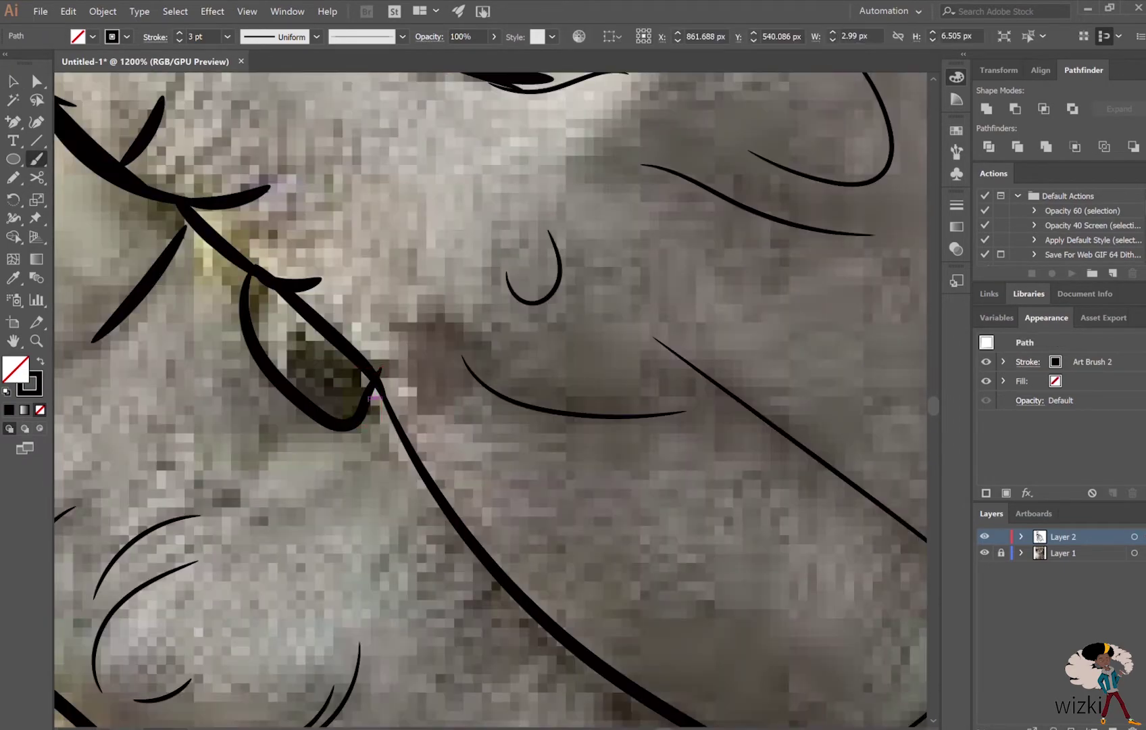
scroll(375, 397, "down", 3)
scroll(375, 398, "down", 3)
key("ctrl+shift+a")
scroll(375, 397, "up", 5)
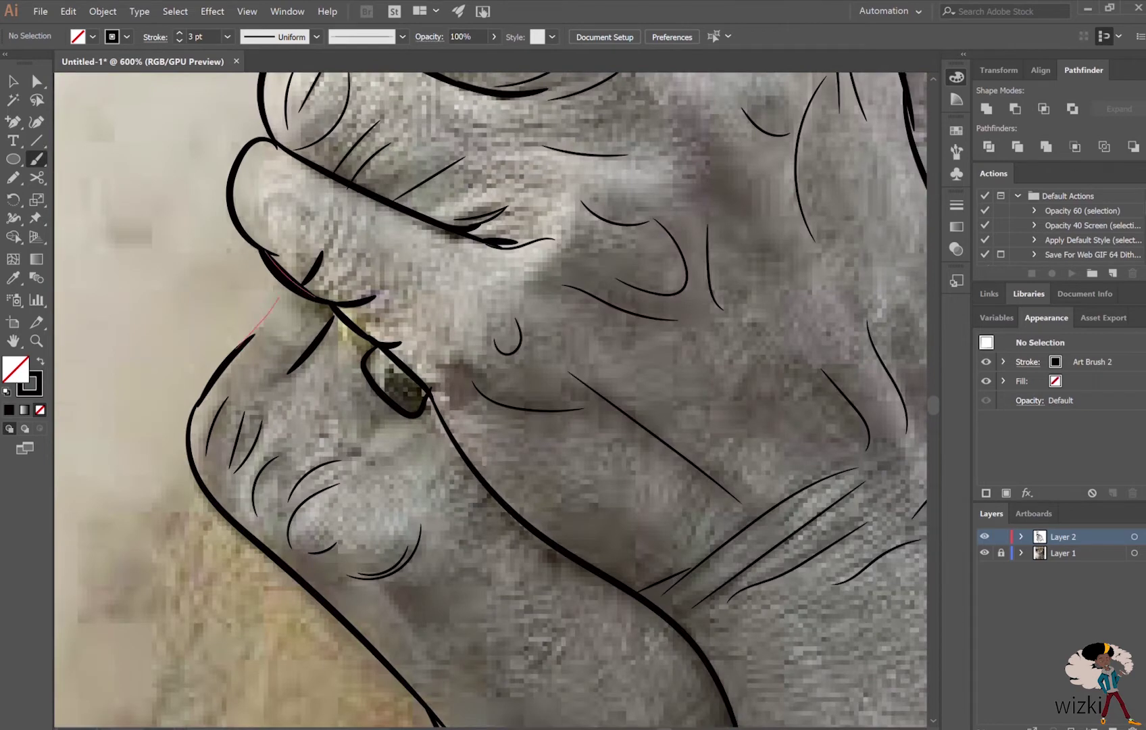
scroll(473, 399, "right", 2)
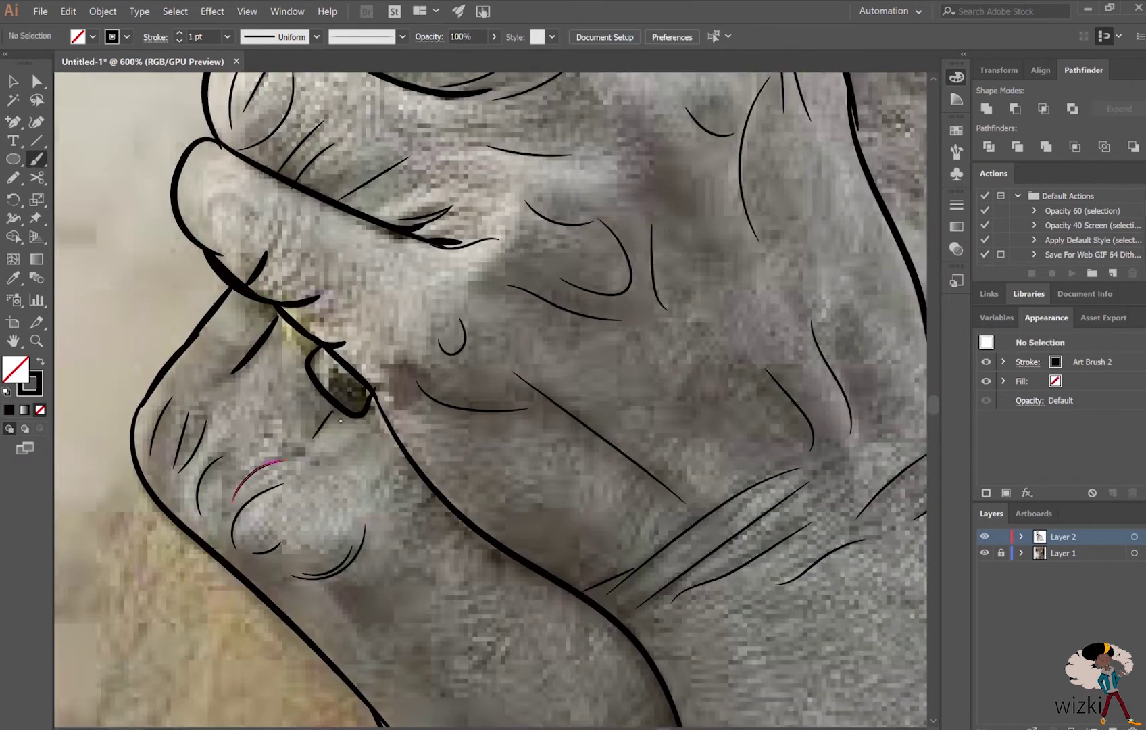
scroll(504, 558, "down", 5)
- Ink four crease lines near the thumb base
left_click_drag(676, 368, 496, 429)
mouse_move(408, 422)
left_mouse_down()
mouse_move(497, 428)
mouse_move(530, 451)
left_mouse_up()
left_click_drag(517, 260, 459, 306)
left_click_drag(612, 260, 547, 325)
scroll(620, 266, "down", 3)
scroll(620, 266, "down", 3)
scroll(503, 324, "up", 5)
- Draw a black-filled shadow shape above the fist beside the pipe
key("n")
left_click_drag(268, 273, 345, 319)
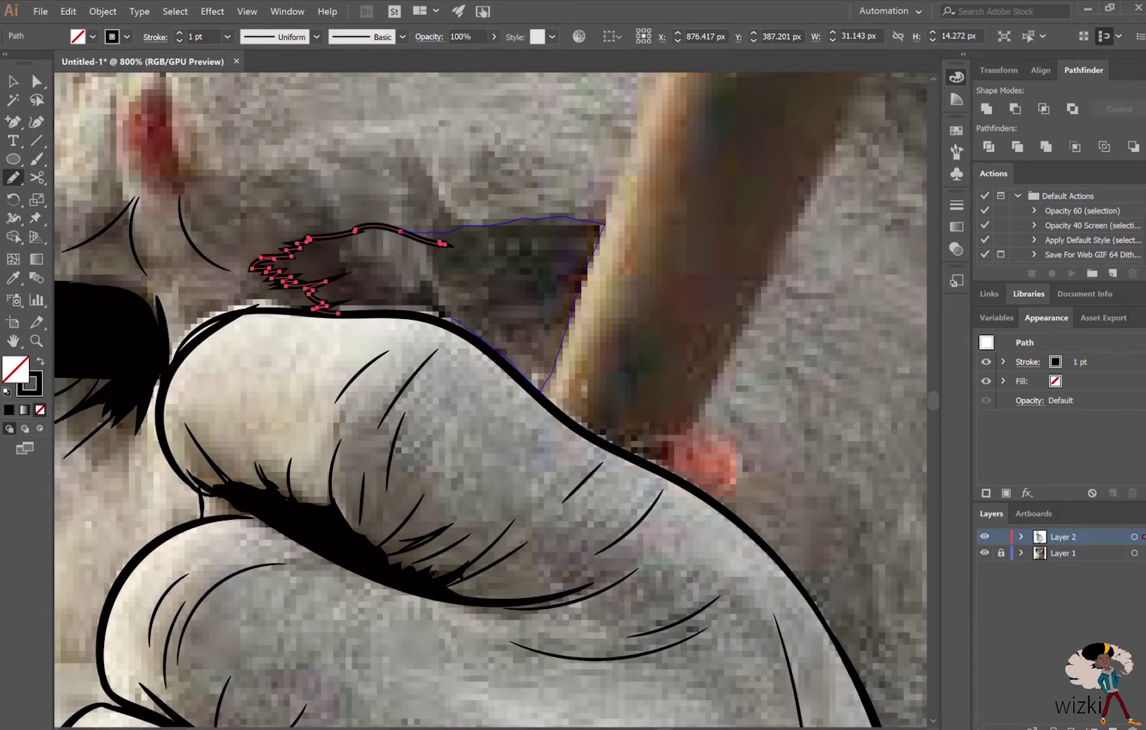
left_click_drag(446, 314, 352, 312)
key("ctrl+shift+a")
key("b")
scroll(503, 324, "down", 3)
scroll(558, 125, "up", 4)
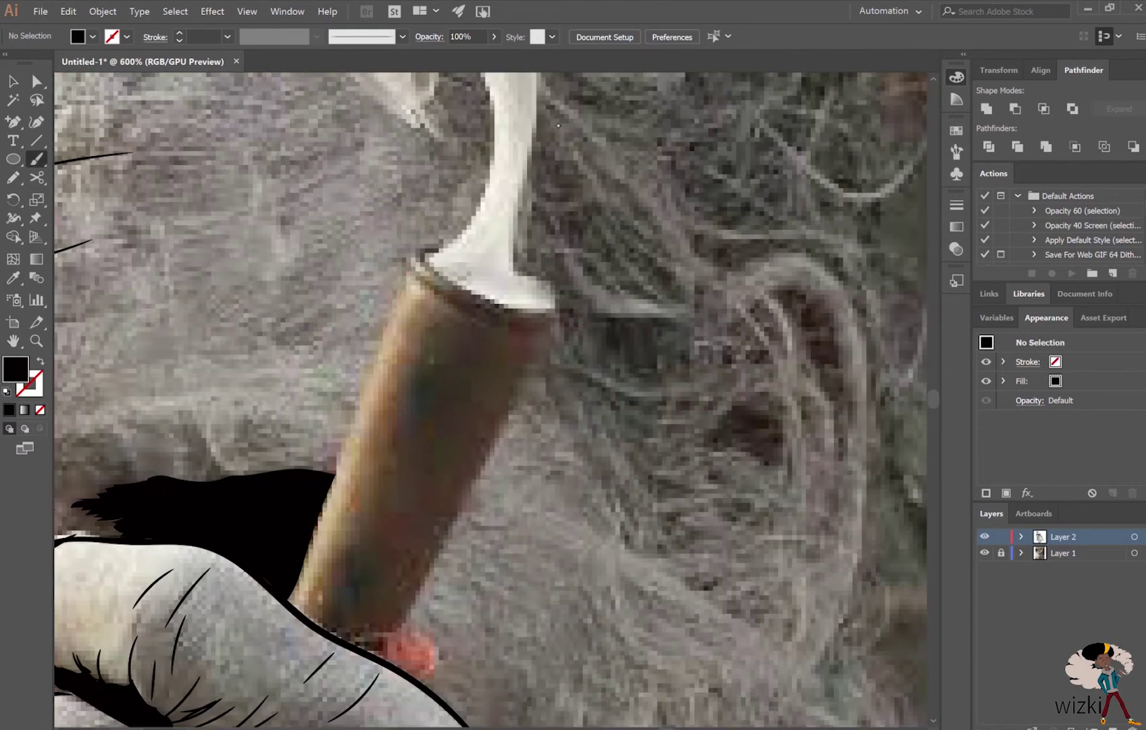
- Ink the pipe's left and right edges and a double oval rim at its open end
left_click_drag(408, 272, 305, 570)
key("ctrl+shift+a")
mouse_move(414, 274)
left_mouse_down()
mouse_move(439, 245)
mouse_move(419, 278)
left_mouse_up()
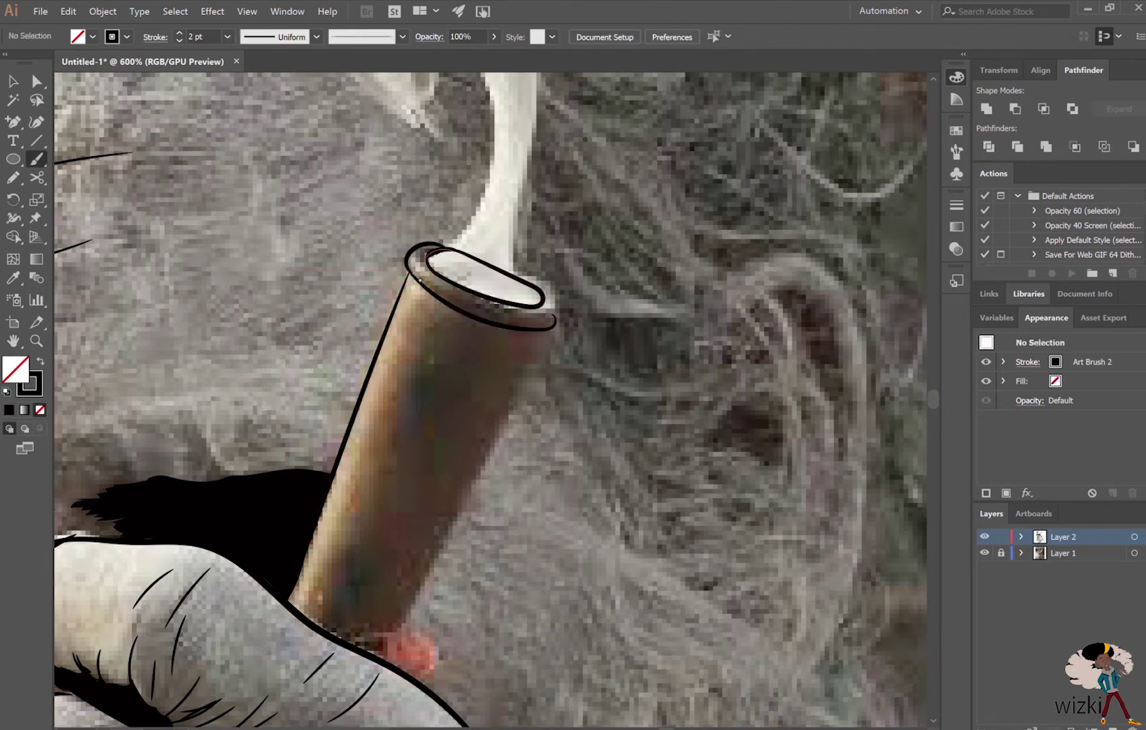
scroll(551, 338, "left", 5)
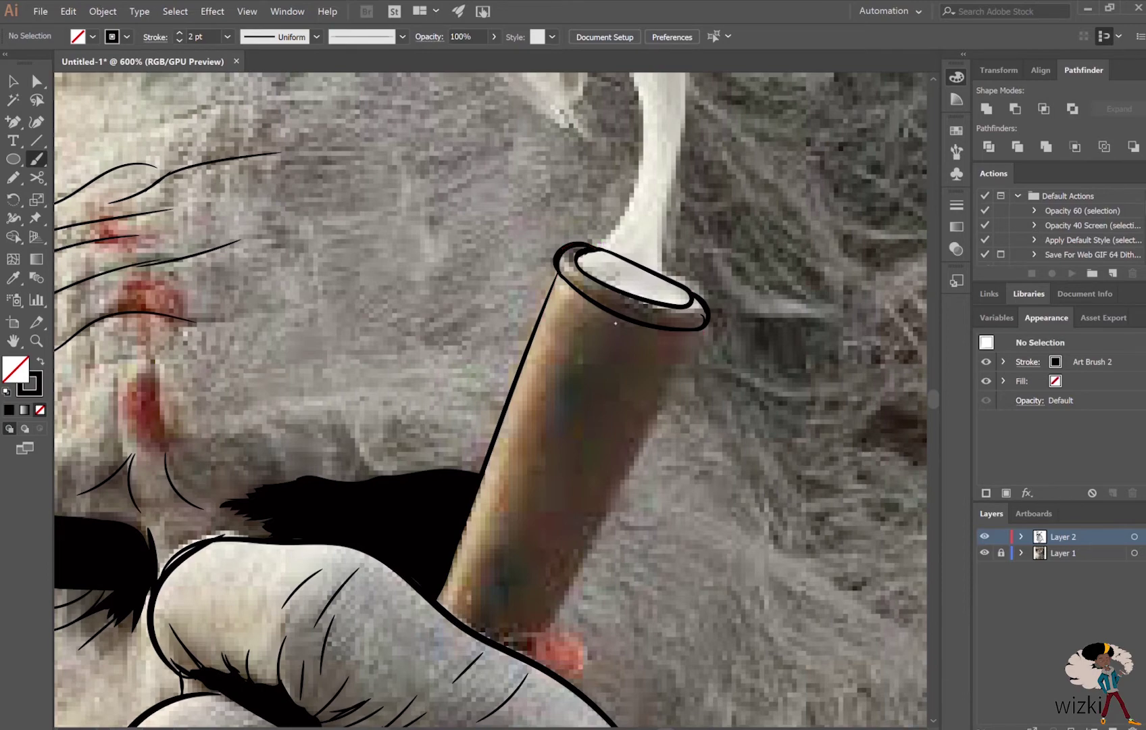
left_click_drag(580, 559, 529, 659)
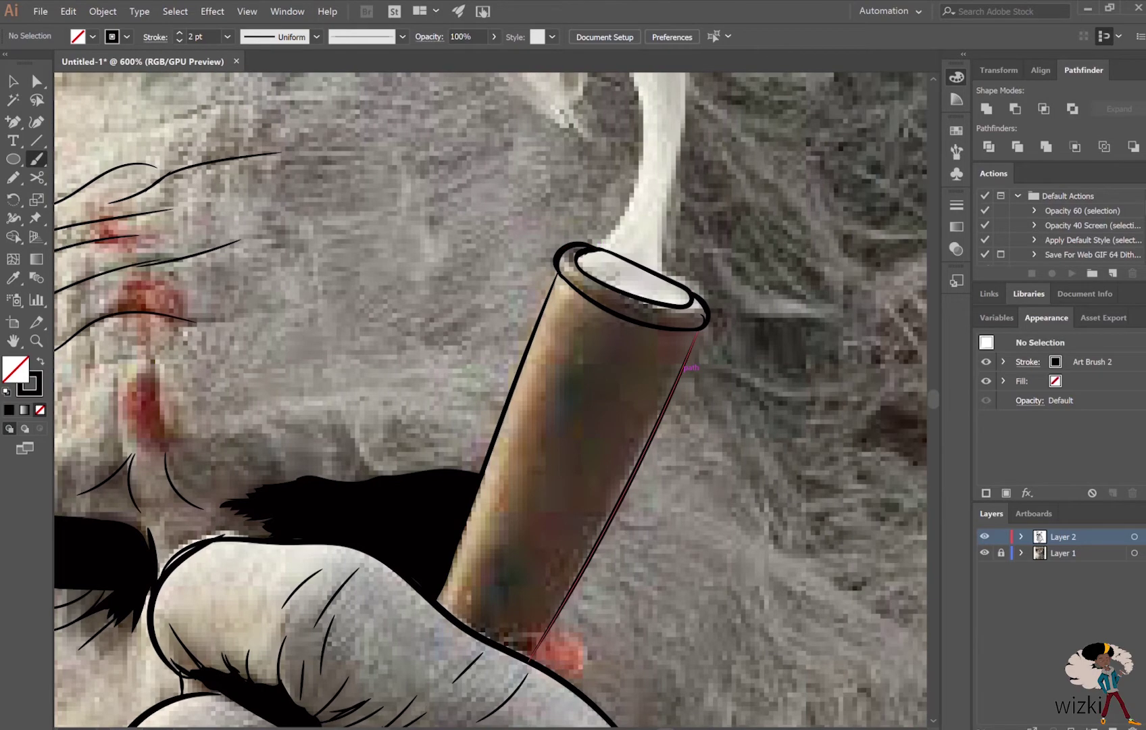
key("ctrl+minus")
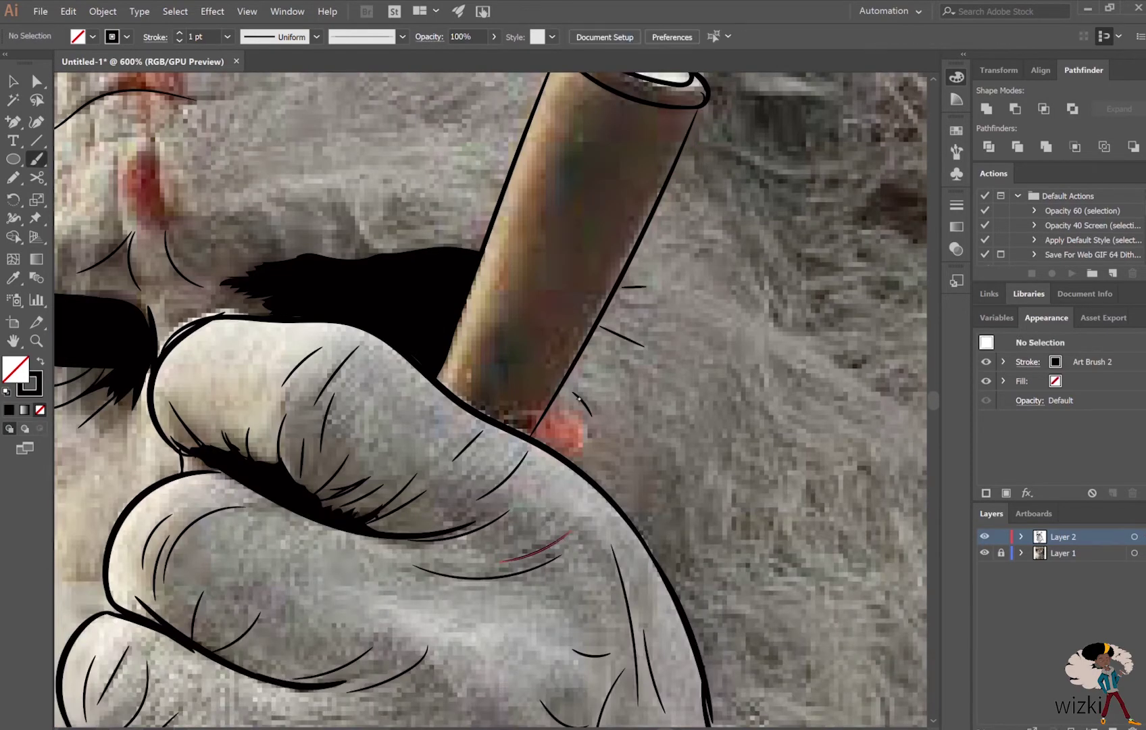
key("ctrl+minus")
key("ctrl+minus")
key("ctrl+plus")
key("ctrl+plus")
- Trace the beard as solid black shapes around the side of the face
key("n")
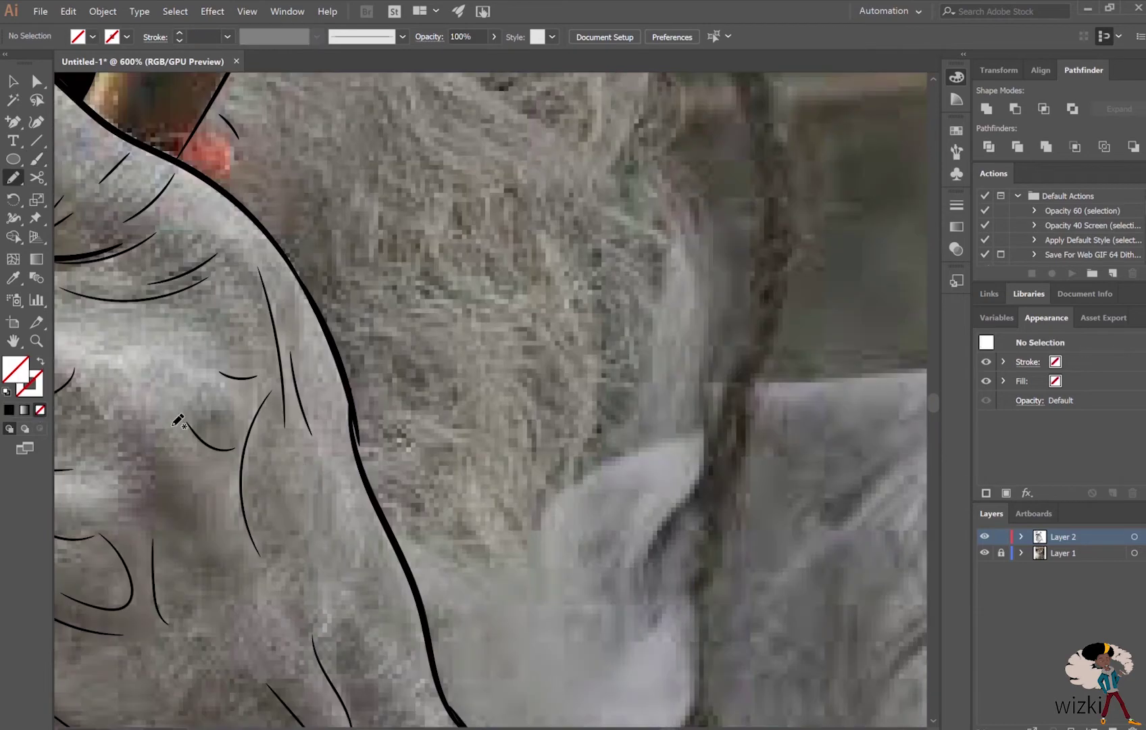
scroll(182, 424, "right", 3)
left_click(227, 439, "ctrl")
scroll(473, 405, "down", 5)
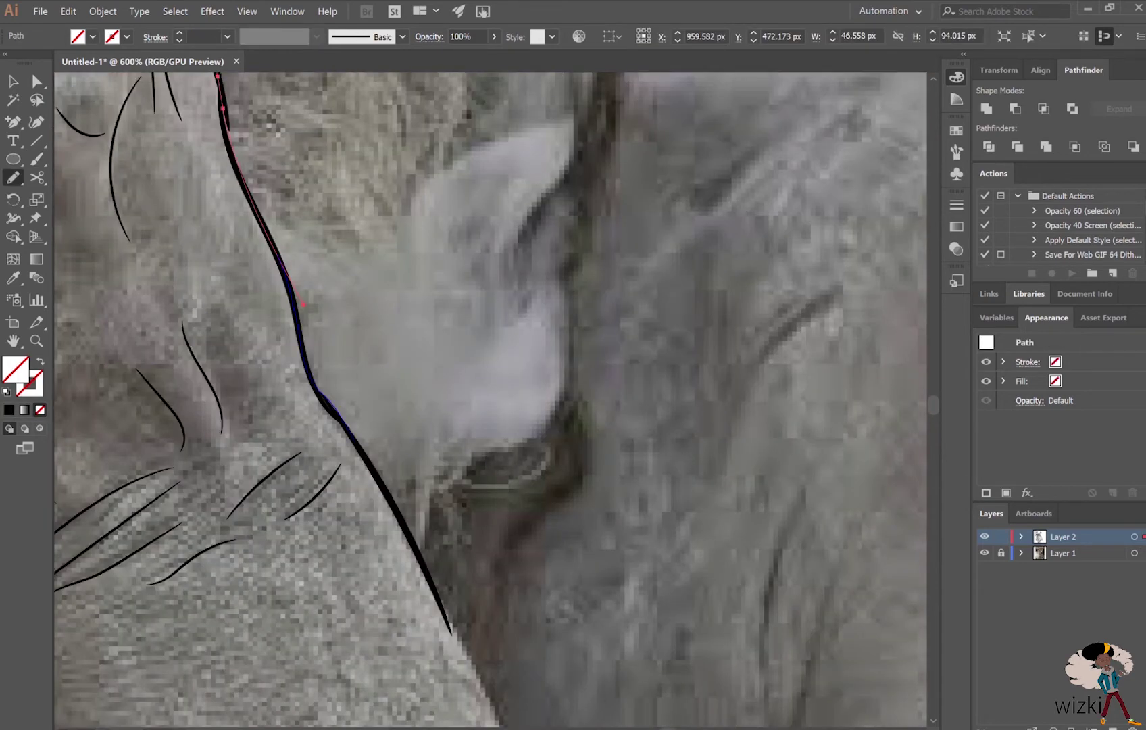
scroll(473, 405, "left", 5)
left_click_drag(652, 611, 709, 443)
scroll(710, 443, "right", 3)
left_click_drag(535, 482, 230, 336)
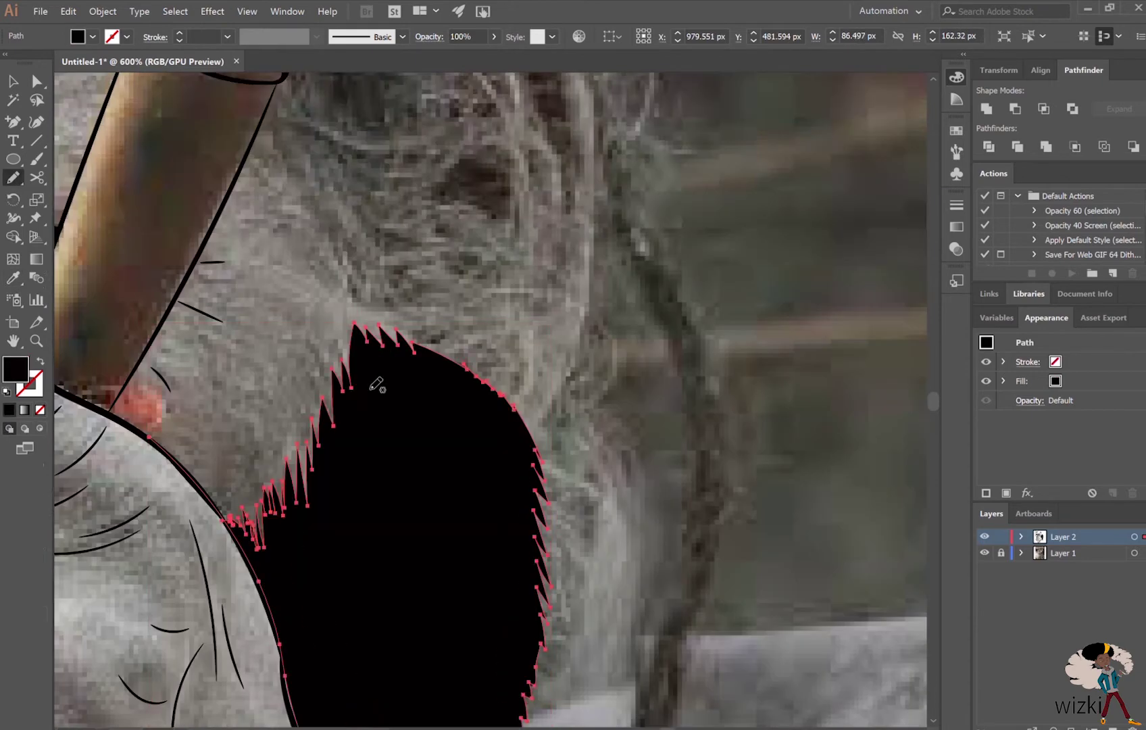
scroll(658, 387, "right", 3)
scroll(658, 387, "up", 5)
scroll(658, 386, "left", 4)
mouse_move(404, 554)
left_mouse_down()
mouse_move(398, 424)
mouse_move(409, 547)
left_mouse_up()
mouse_move(473, 313)
left_mouse_down()
mouse_move(527, 315)
mouse_move(506, 498)
left_mouse_up()
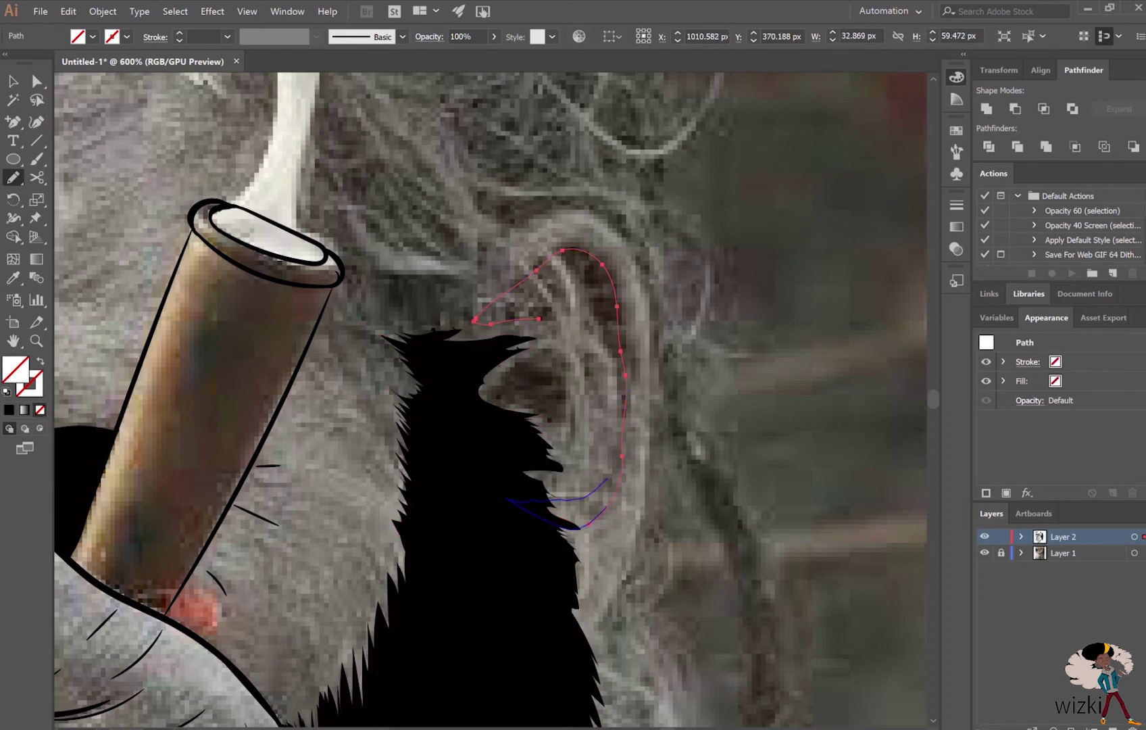
- Fill the ear black and give it a thick brush outline
mouse_move(496, 391)
left_mouse_down()
mouse_move(561, 433)
mouse_move(500, 391)
left_mouse_up()
key("b")
left_click(161, 616, "ctrl")
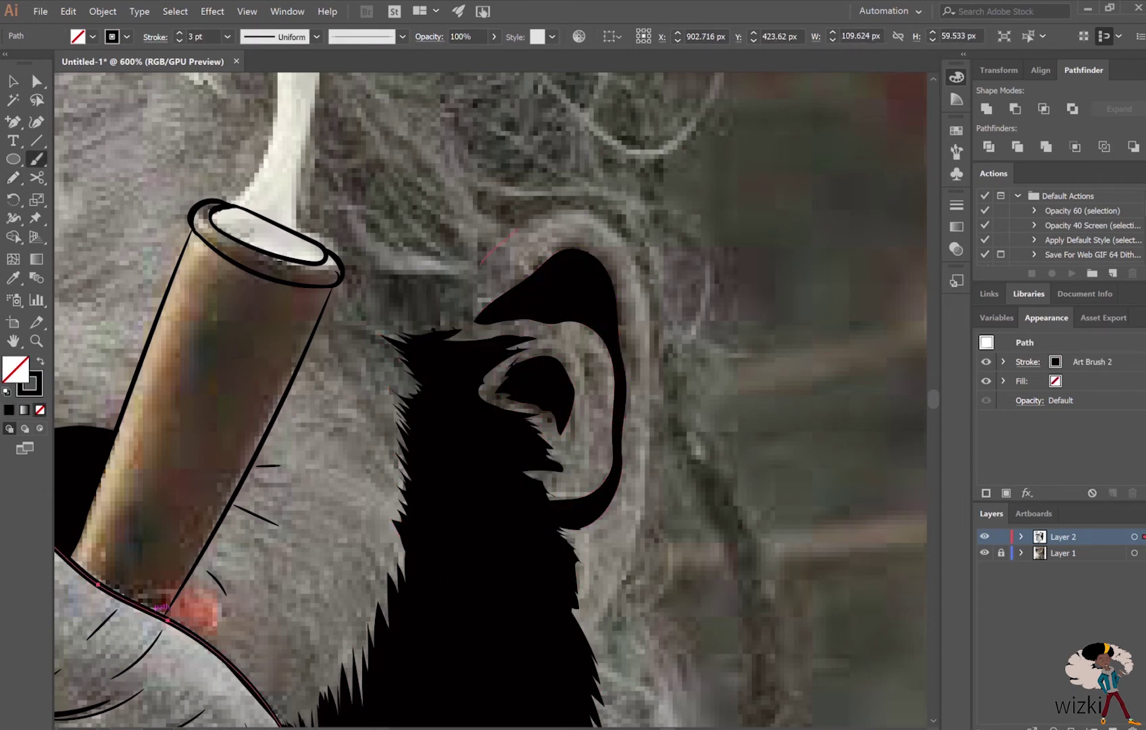
left_click_drag(487, 321, 405, 378)
key("i")
left_click(449, 446)
- Trace the tall hair mass beside the smoke and atop the head as black fill
key("ctrl+minus")
key("ctrl+minus")
scroll(449, 446, "up", 5)
key("n")
left_click_drag(448, 468, 703, 308)
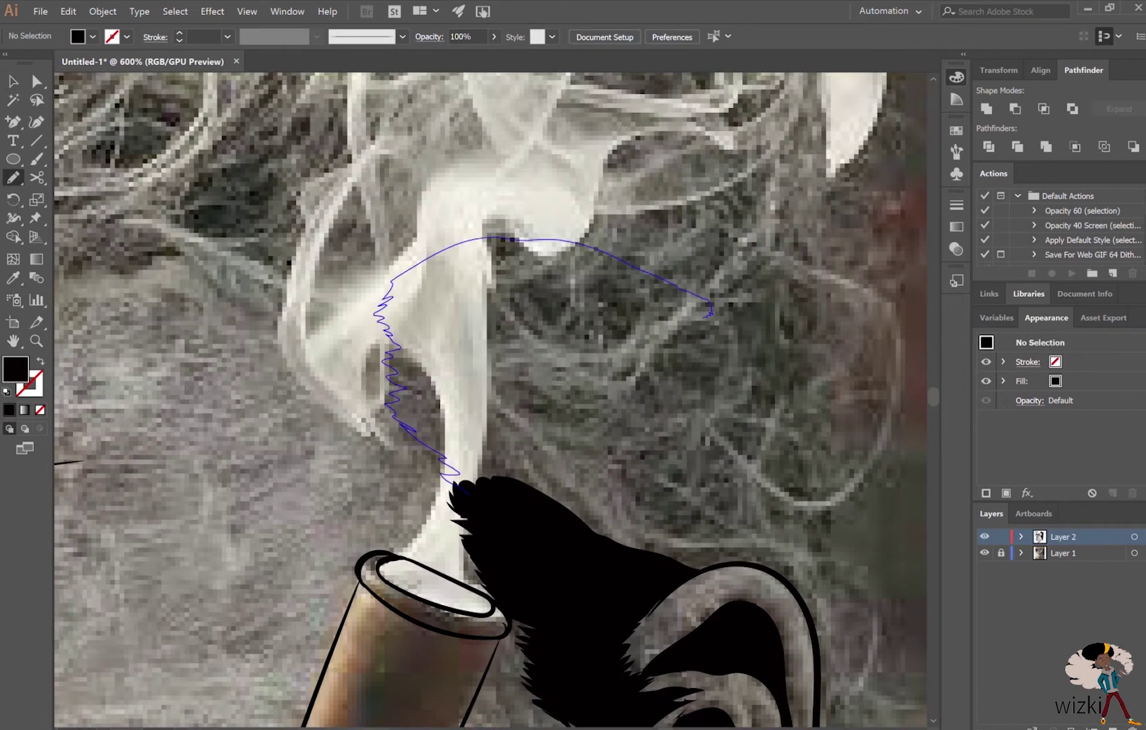
left_click_drag(480, 331, 632, 442)
left_click_drag(636, 571, 482, 332)
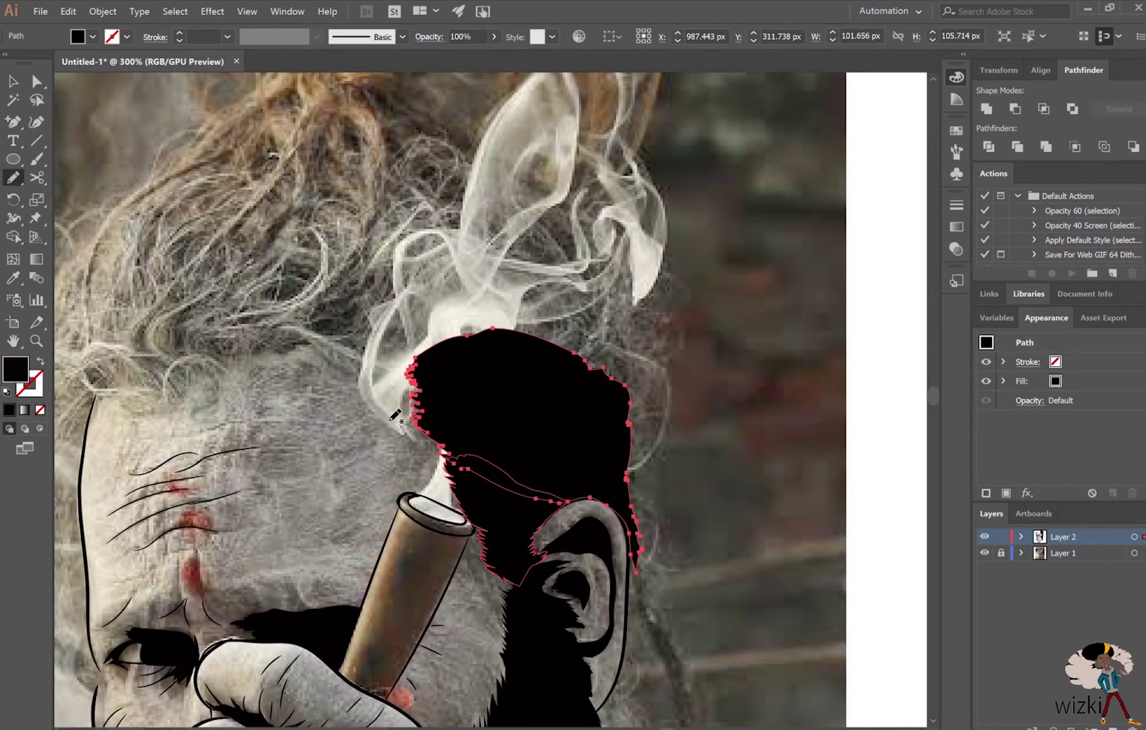
scroll(481, 332, "left", 5)
left_click_drag(371, 390, 829, 316)
left_click_drag(449, 280, 338, 355)
- Add short strokes along the hairline and near the eye
left_click_drag(606, 360, 625, 365)
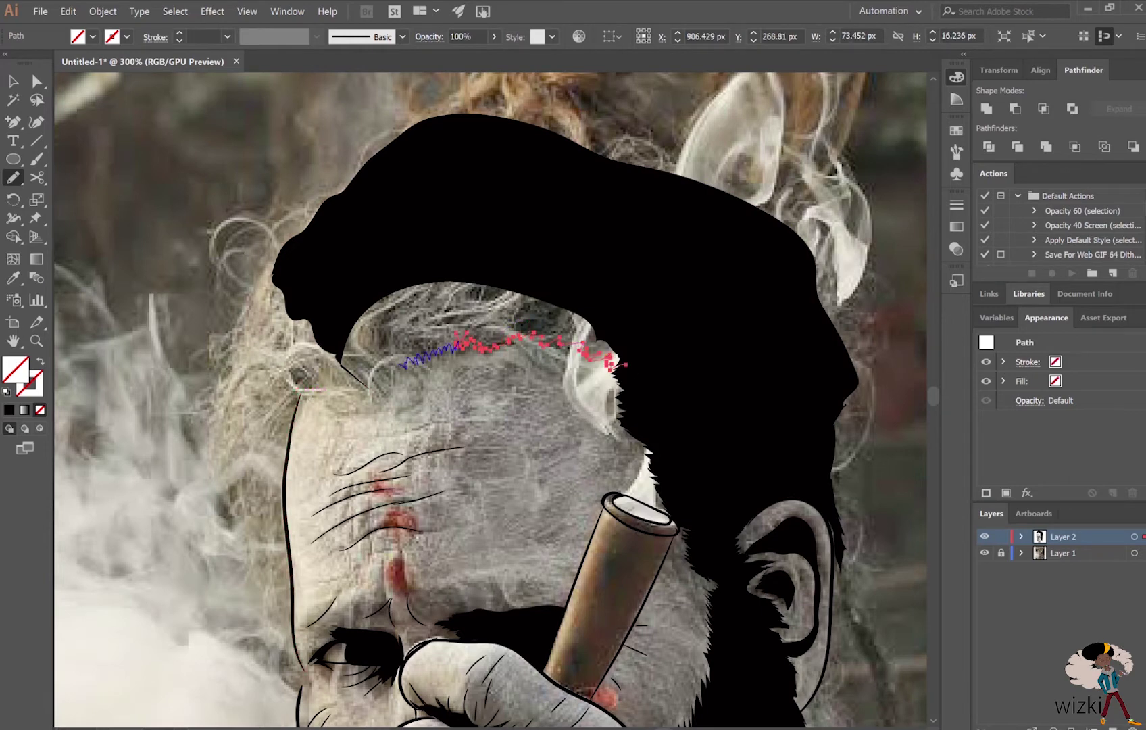
scroll(625, 365, "left", 5)
scroll(626, 365, "down", 3)
mouse_move(558, 475)
left_mouse_down()
mouse_move(543, 482)
mouse_move(560, 485)
left_mouse_up()
key("ctrl+equal")
key("ctrl+equal")
key("ctrl+equal")
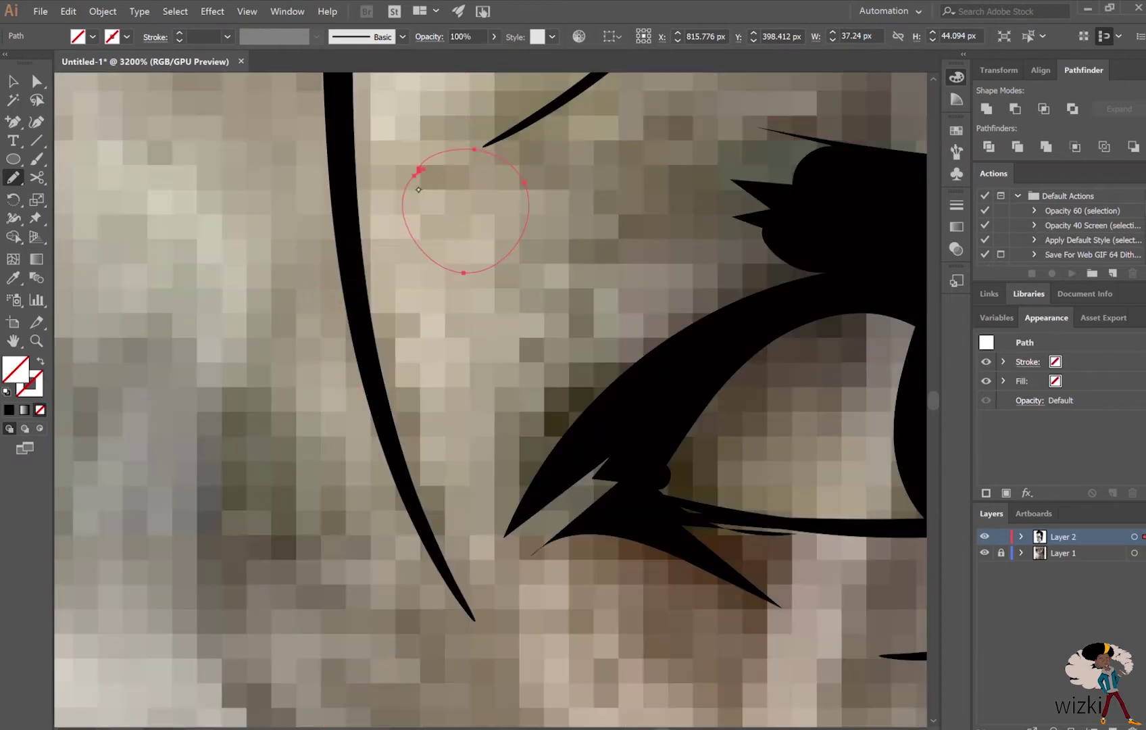
key("ctrl+minus")
key("ctrl+minus")
key("ctrl+minus")
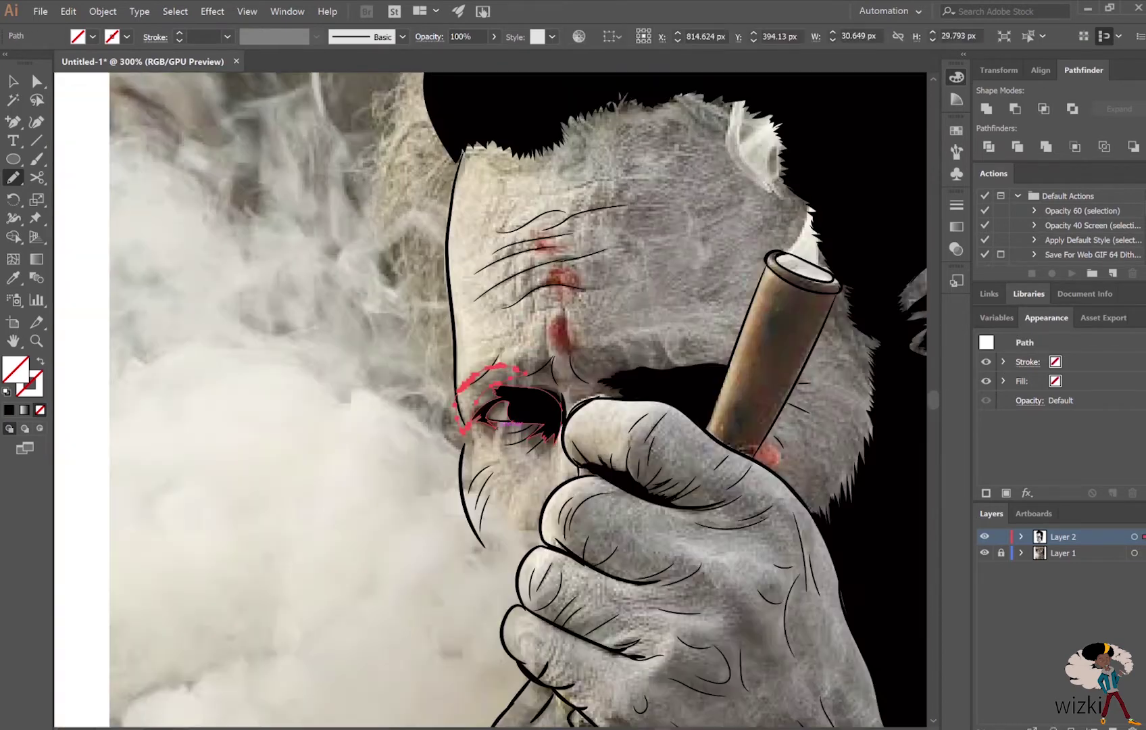
left_click_drag(453, 104, 459, 162)
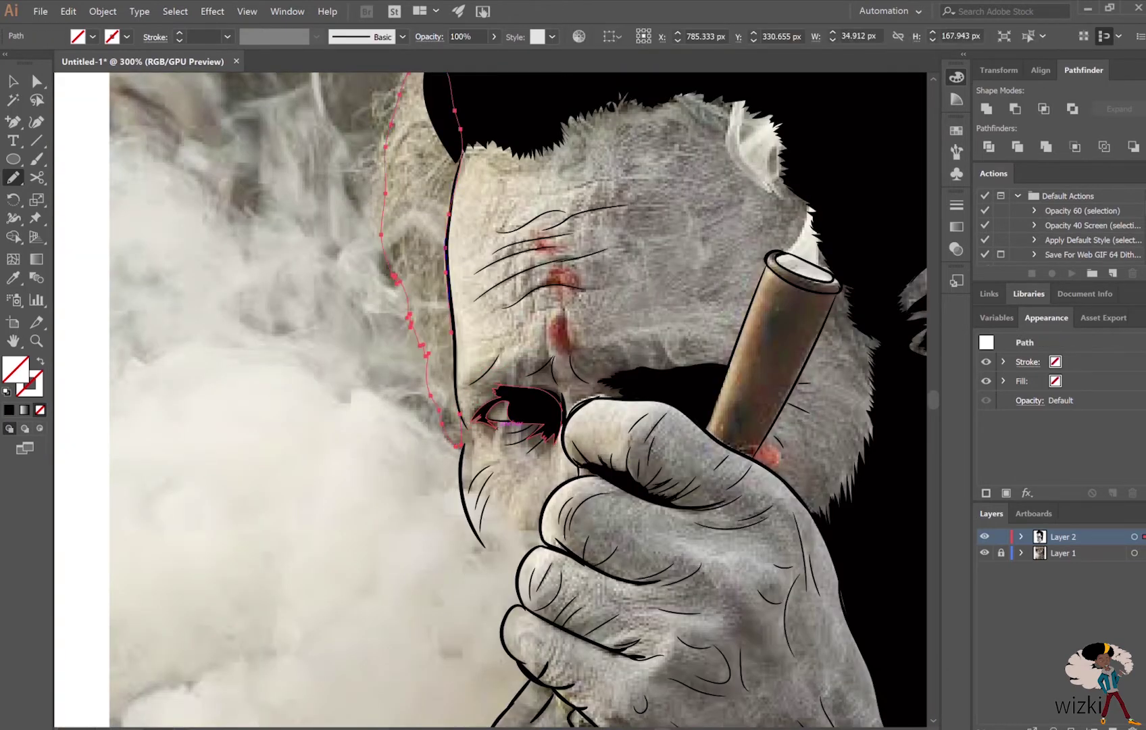
- Hide the Layer 1 reference photo to review the artwork
key("b")
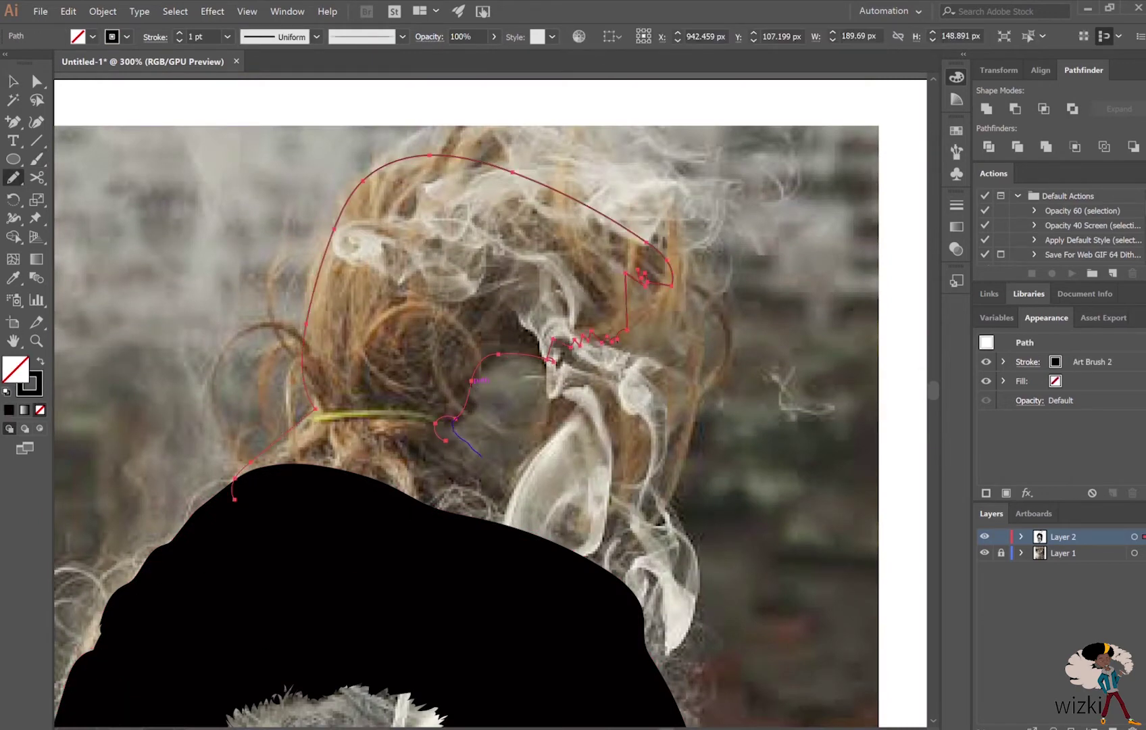
key("v")
key("ctrl+0")
left_click(985, 553)
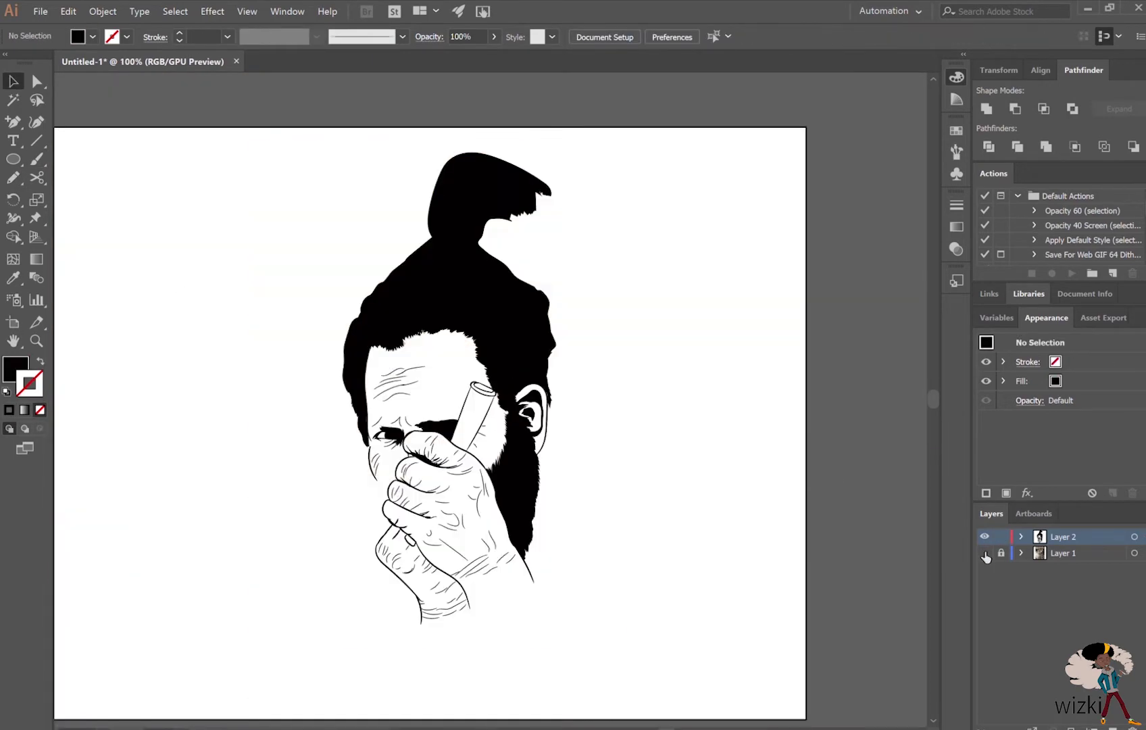
- Show the reference photo again and zoom in on the hand and wrist
left_click(985, 552)
left_click(985, 553)
left_click(985, 553)
left_click(985, 553)
key("ctrl+plus")
key("ctrl+plus")
key("ctrl+plus")
scroll(870, 584, "down", 5)
- Paint thick black drip strokes down from the wrist with the 4 pt Art Brush
key("b")
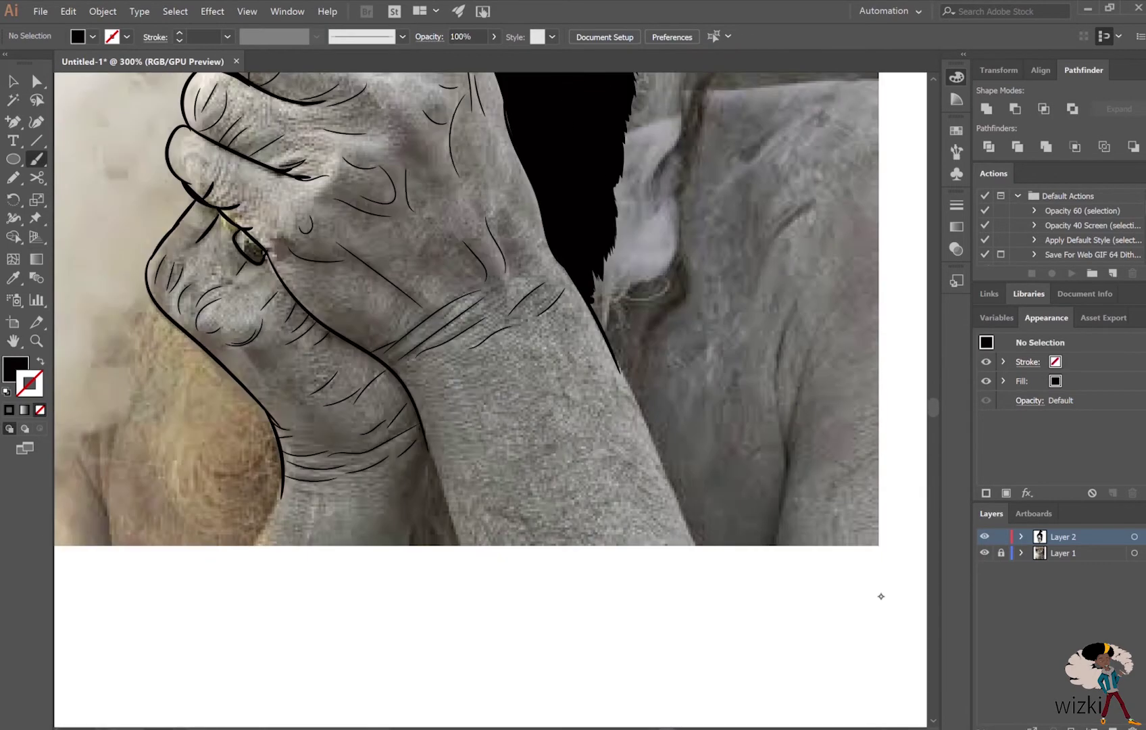
left_click_drag(292, 531, 294, 548)
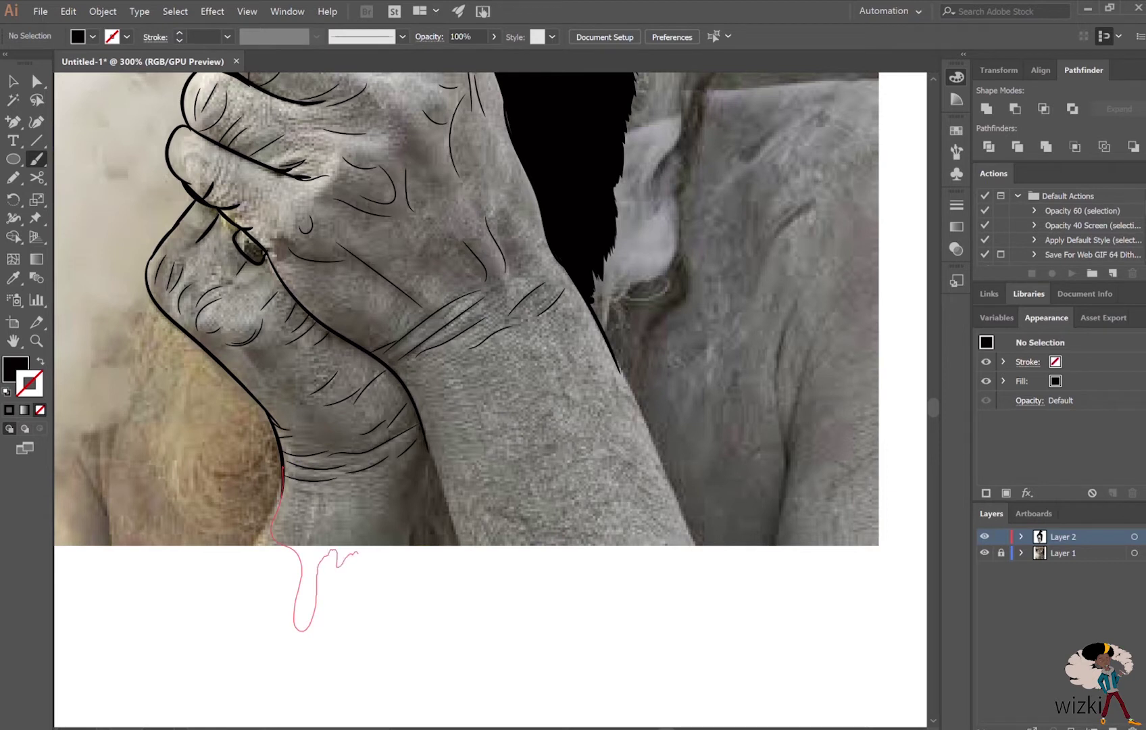
left_click_drag(440, 488, 451, 520)
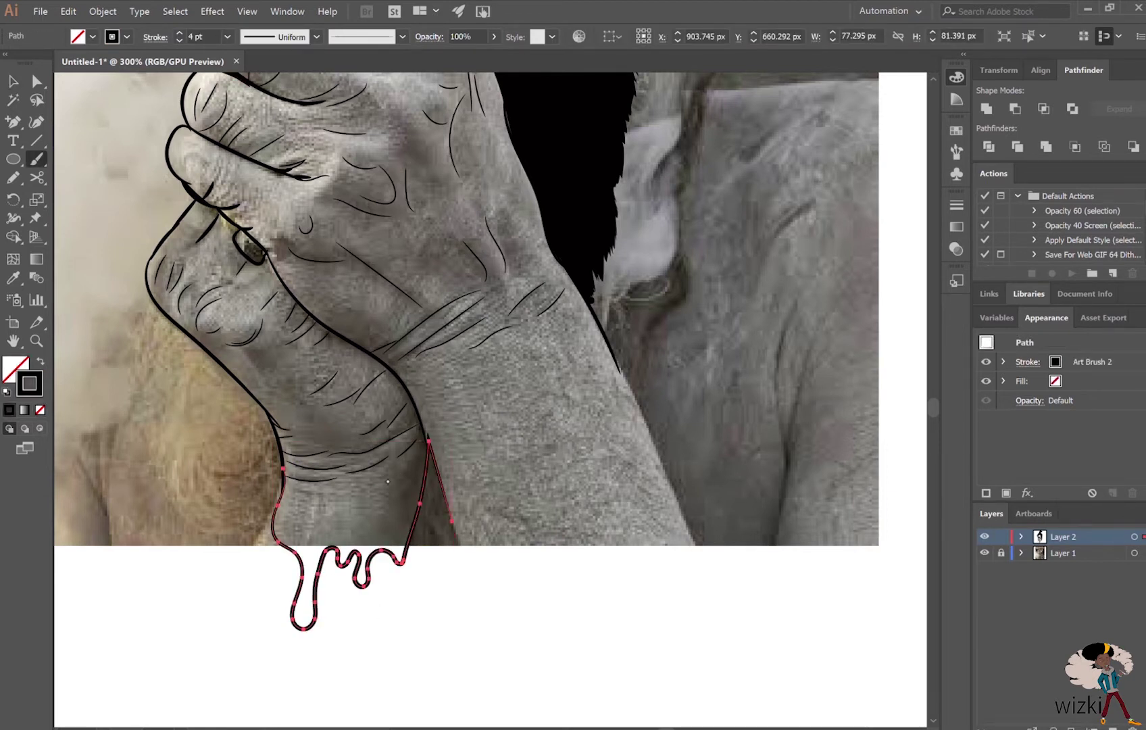
left_click_drag(547, 477, 546, 474)
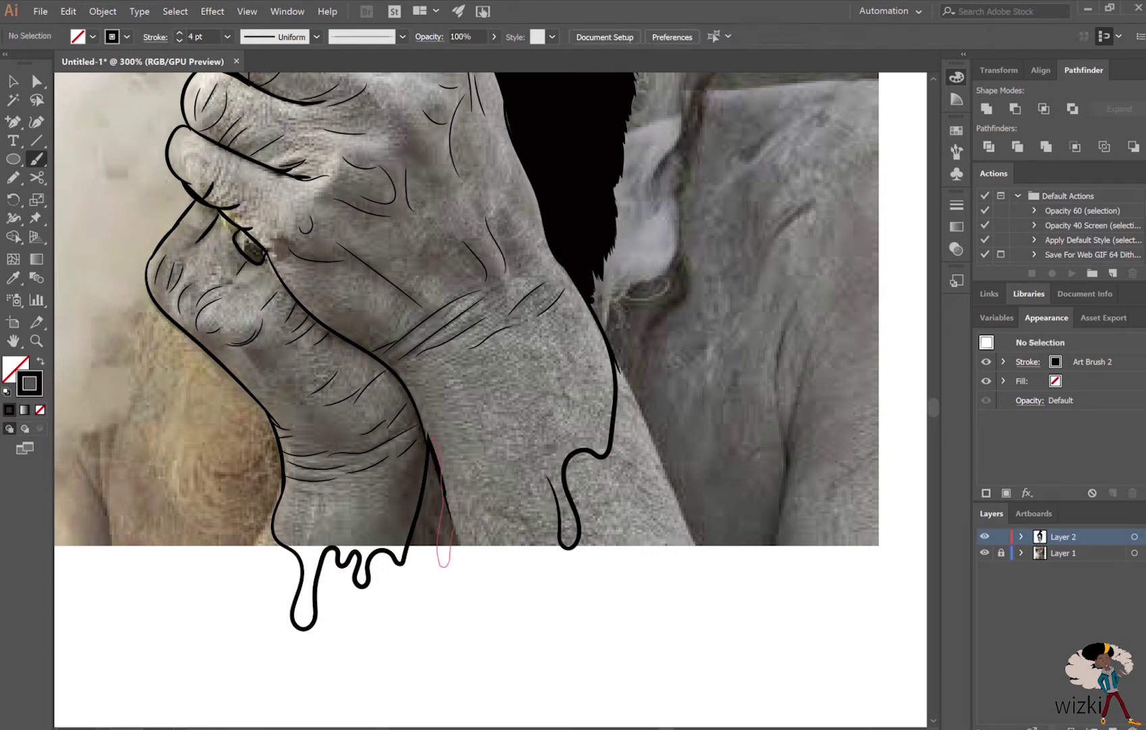
mouse_move(451, 520)
left_mouse_down()
mouse_move(486, 497)
mouse_move(517, 497)
left_mouse_up()
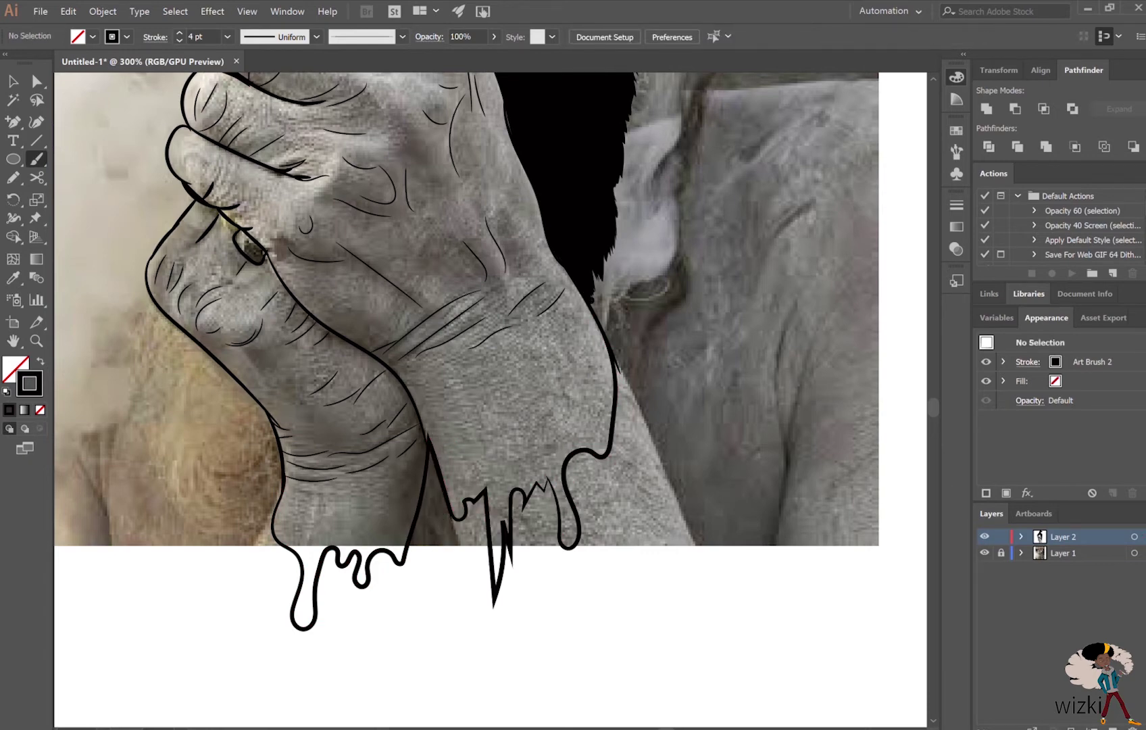
- Replace the jagged drip end with a smooth stroke, then select all the artwork
key("ctrl+equal")
scroll(473, 338, "down", 5)
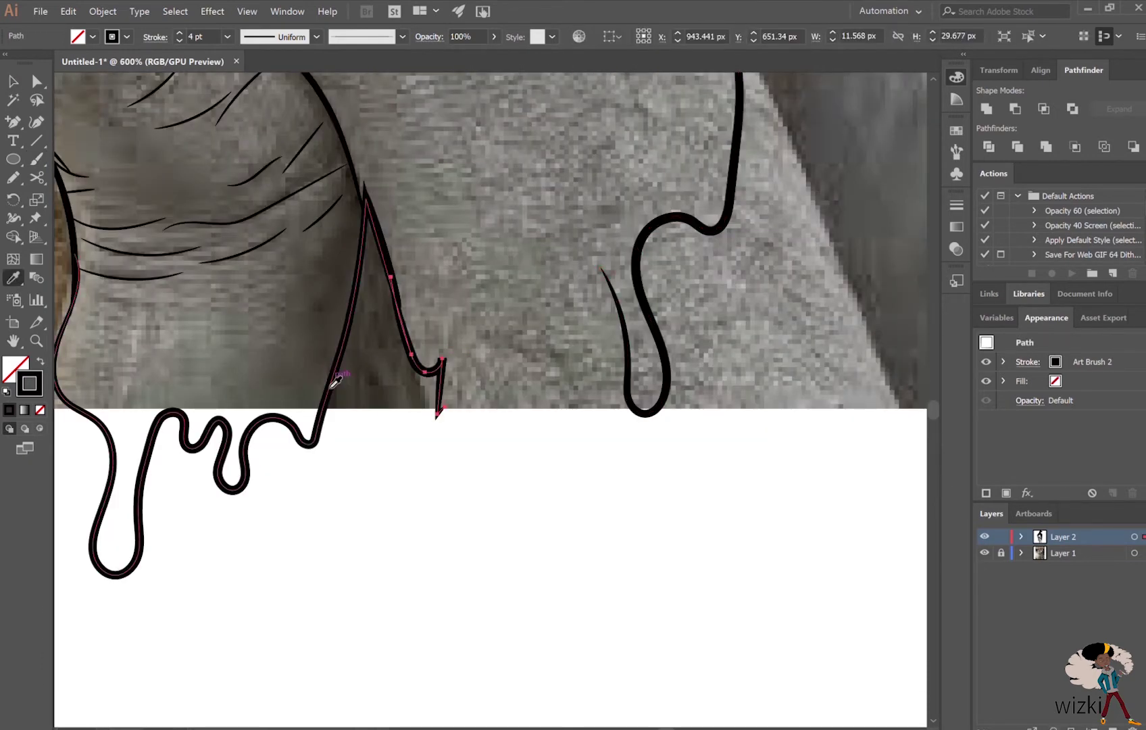
left_click_drag(521, 462, 464, 270)
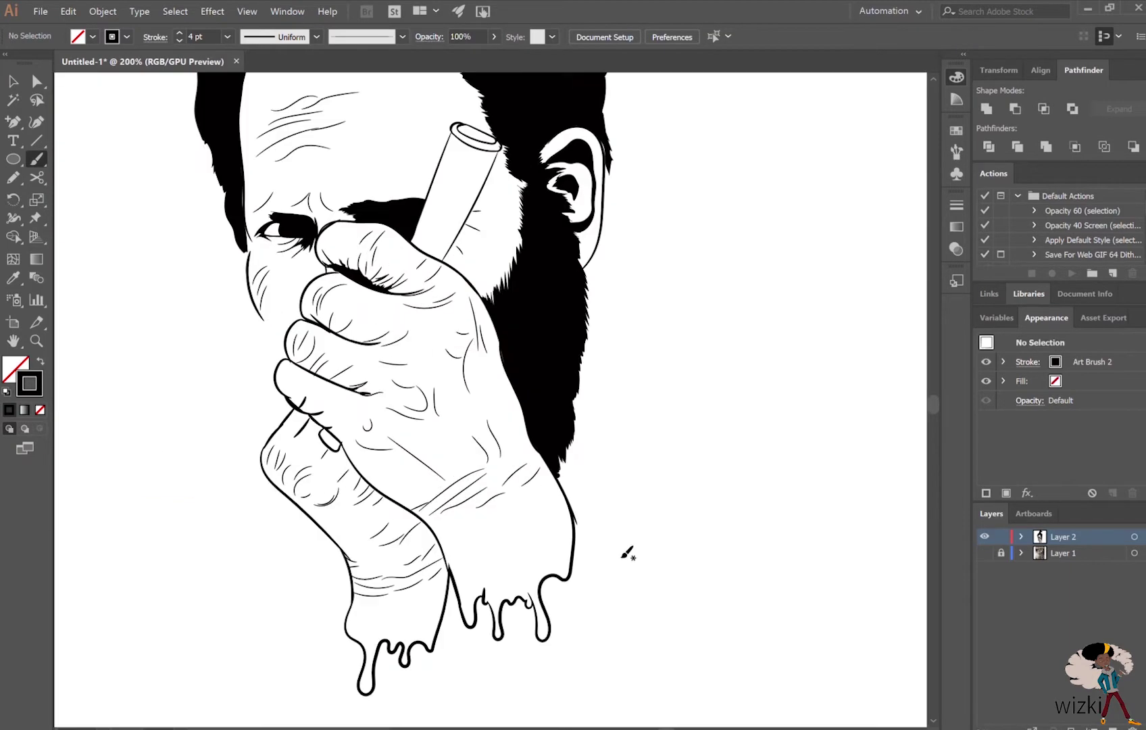
key("v")
key("ctrl+a")
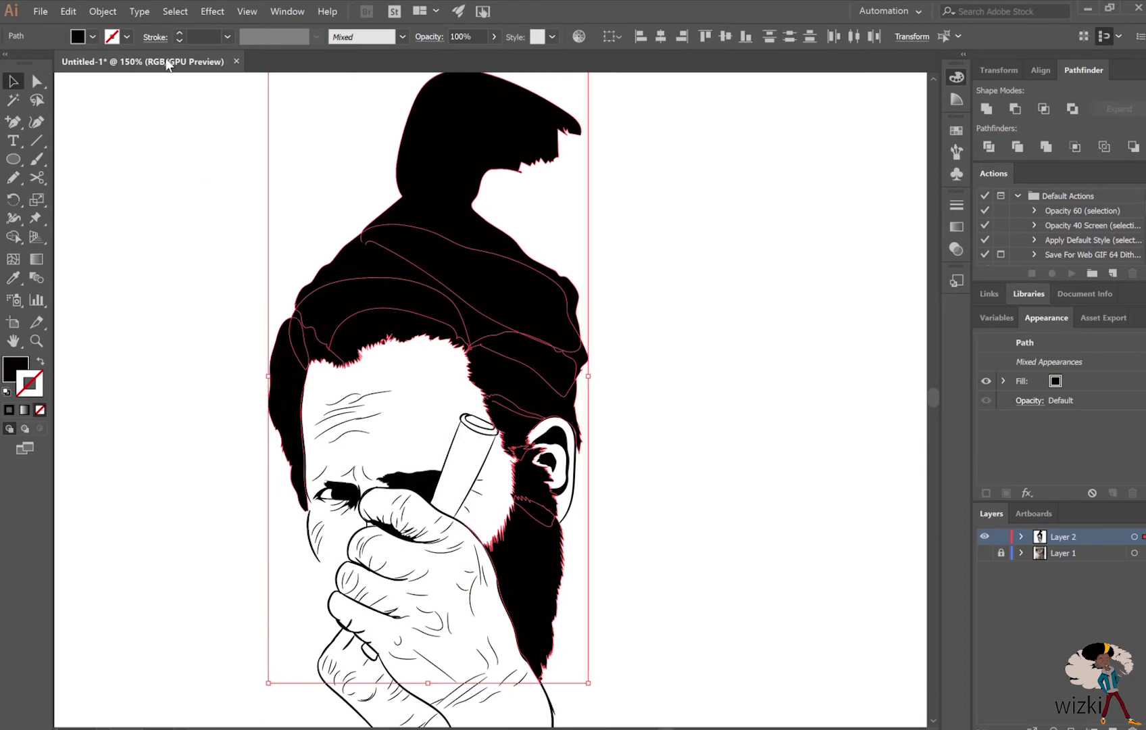
- Fill the gap along the wrist with maroon and outline the wrist edge in black
left_click(744, 519)
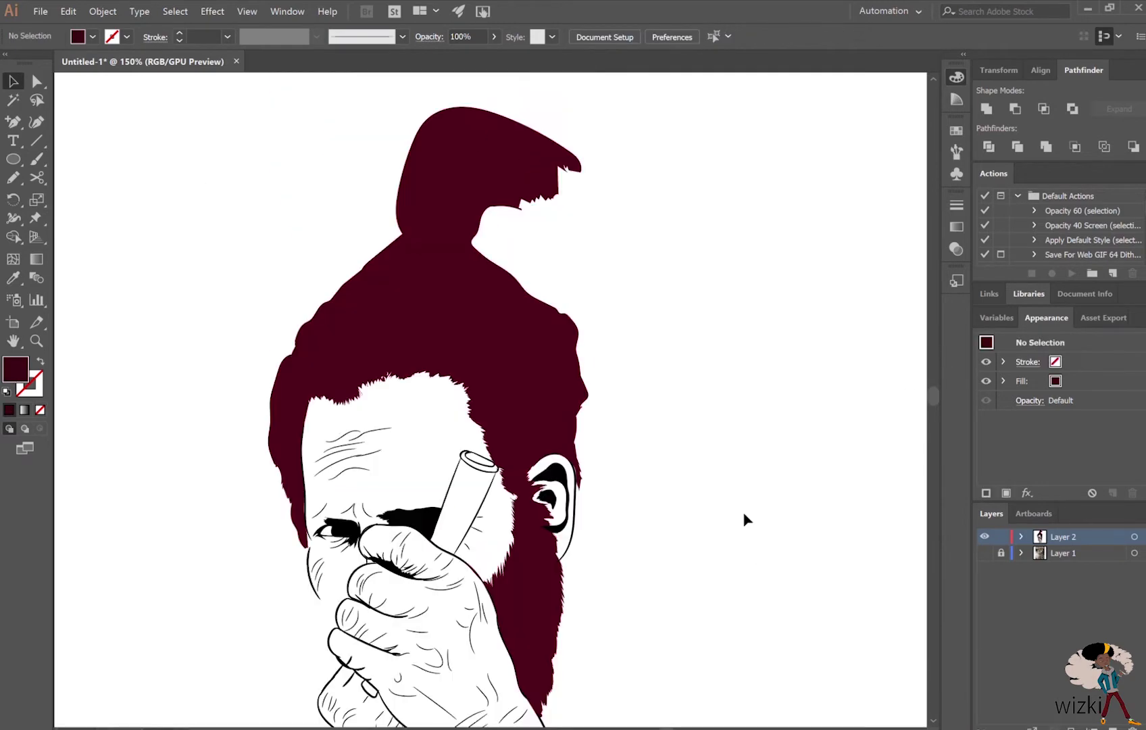
scroll(744, 519, "down", 5)
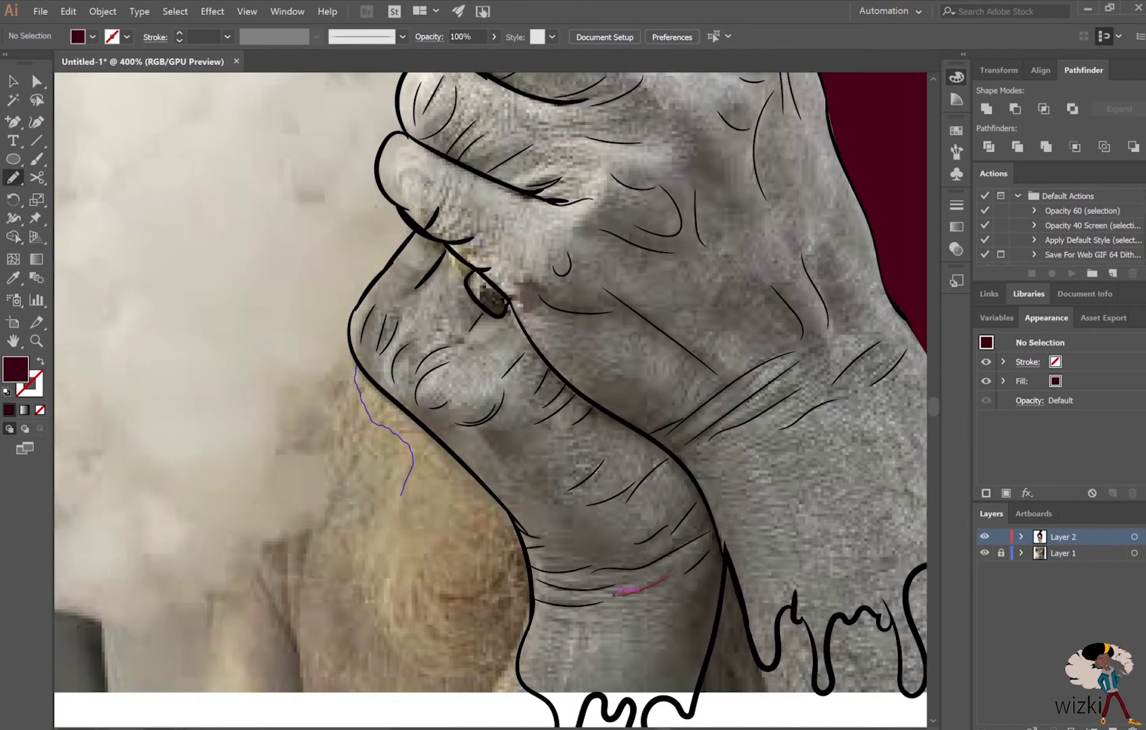
left_click_drag(608, 590, 534, 598)
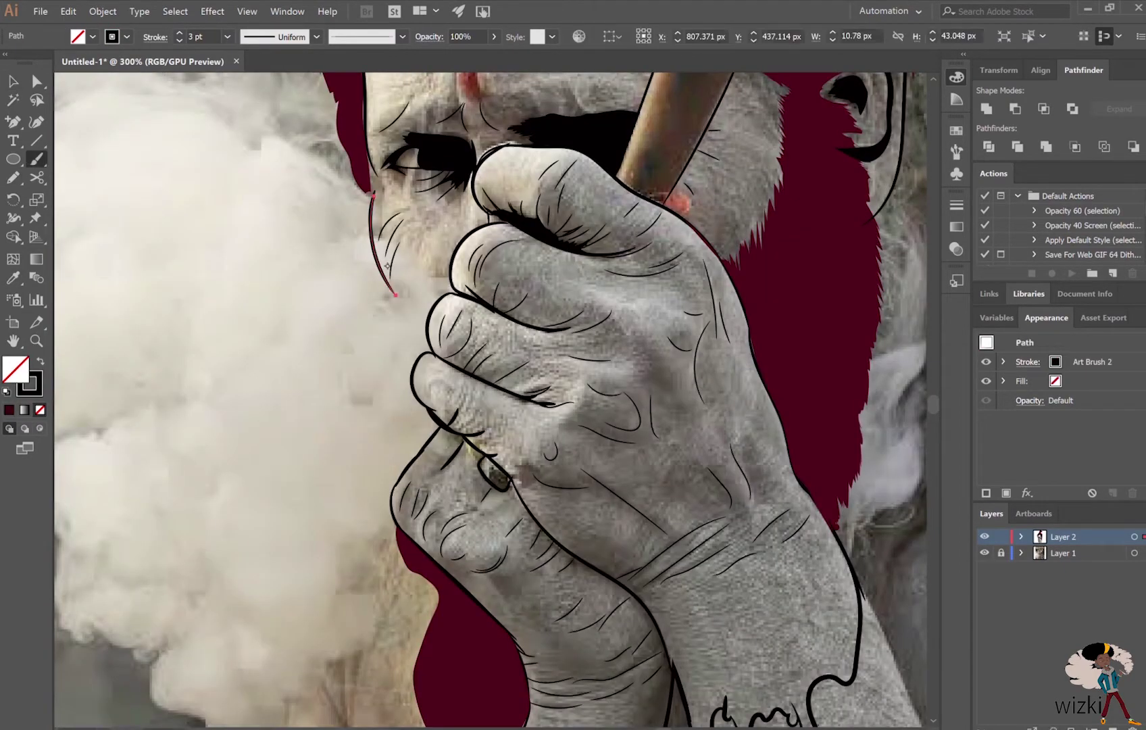
left_click_drag(395, 295, 426, 329)
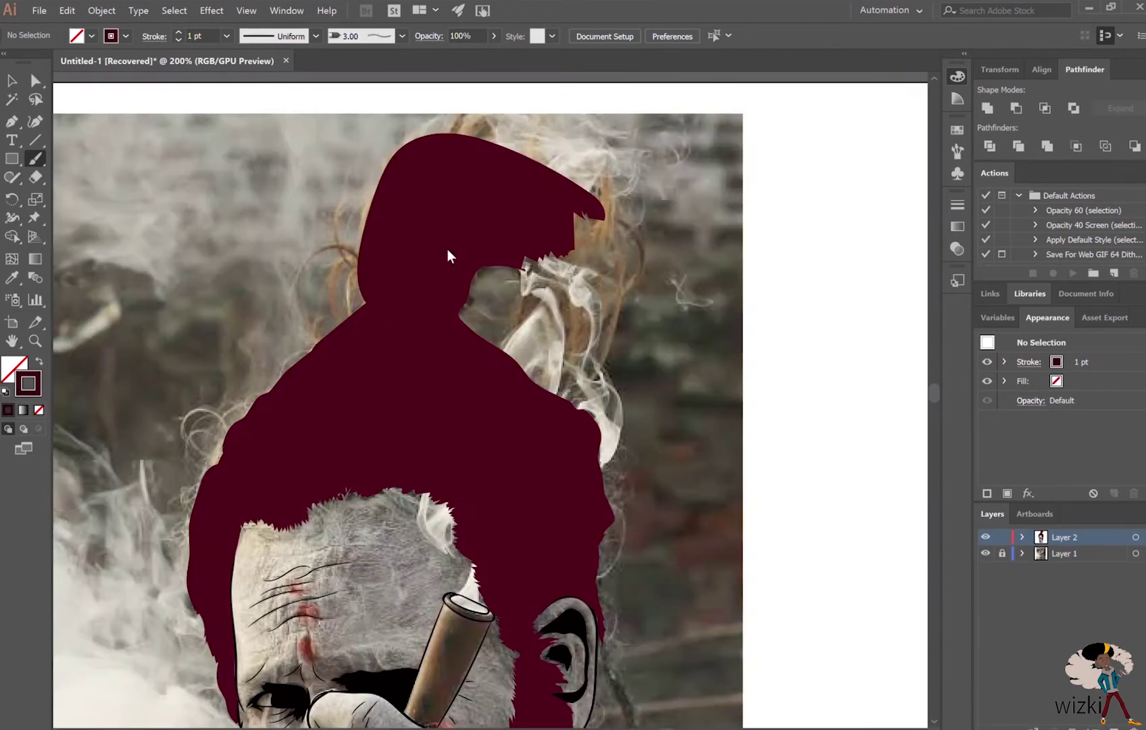
- Paint dark red wispy strands into the hair and right of the head with Cat's Tongue
left_click_drag(520, 250, 530, 304)
left_click_drag(547, 230, 560, 297)
mouse_move(605, 202)
left_mouse_down()
mouse_move(574, 280)
mouse_move(576, 351)
left_mouse_up()
left_click_drag(520, 283, 560, 385)
left_click_drag(595, 230, 581, 378)
mouse_move(642, 223)
left_mouse_down()
mouse_move(608, 406)
mouse_move(591, 304)
left_mouse_up()
scroll(612, 510, "down", 3)
- Paint maroon hair strands along the ear and neck, plus a small one near the left eye
scroll(629, 419, "down", 2)
left_click_drag(622, 365, 618, 652)
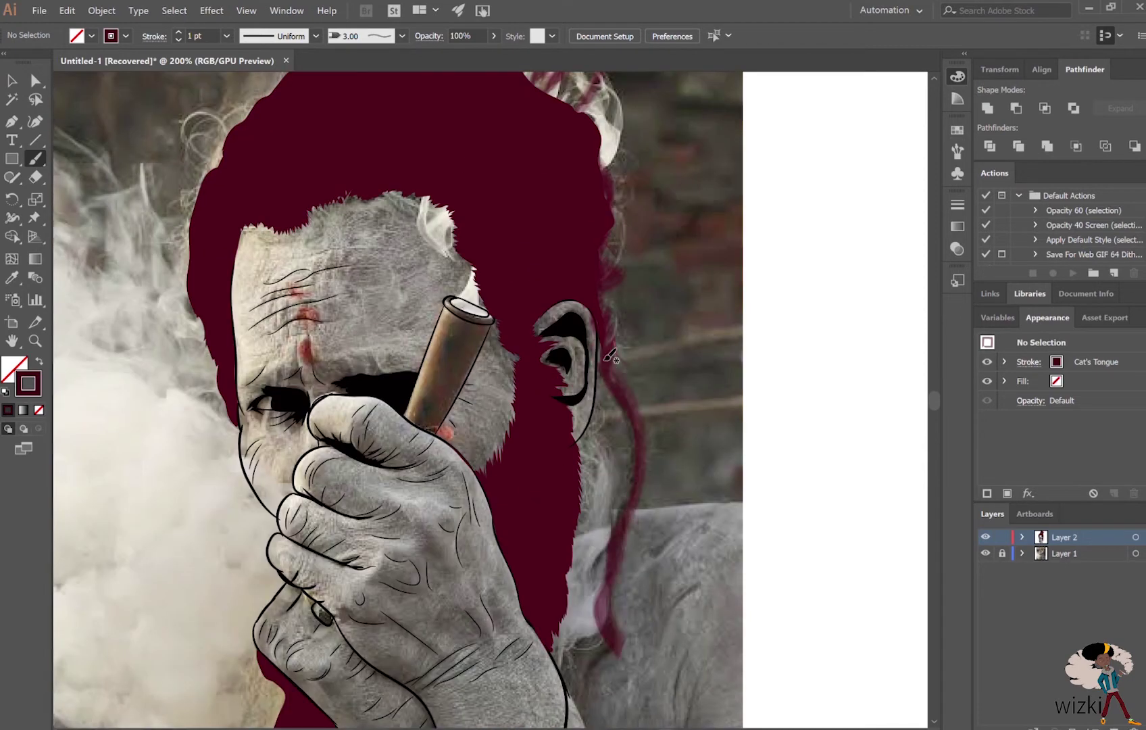
left_click_drag(585, 449, 564, 635)
left_click_drag(602, 520, 561, 645)
left_click_drag(605, 415, 581, 473)
mouse_move(203, 379)
left_mouse_down()
mouse_move(215, 398)
mouse_move(179, 174)
left_mouse_up()
- Zoom out and hide the background photo to check the line art, then zoom back in
scroll(358, 366, "up", 2)
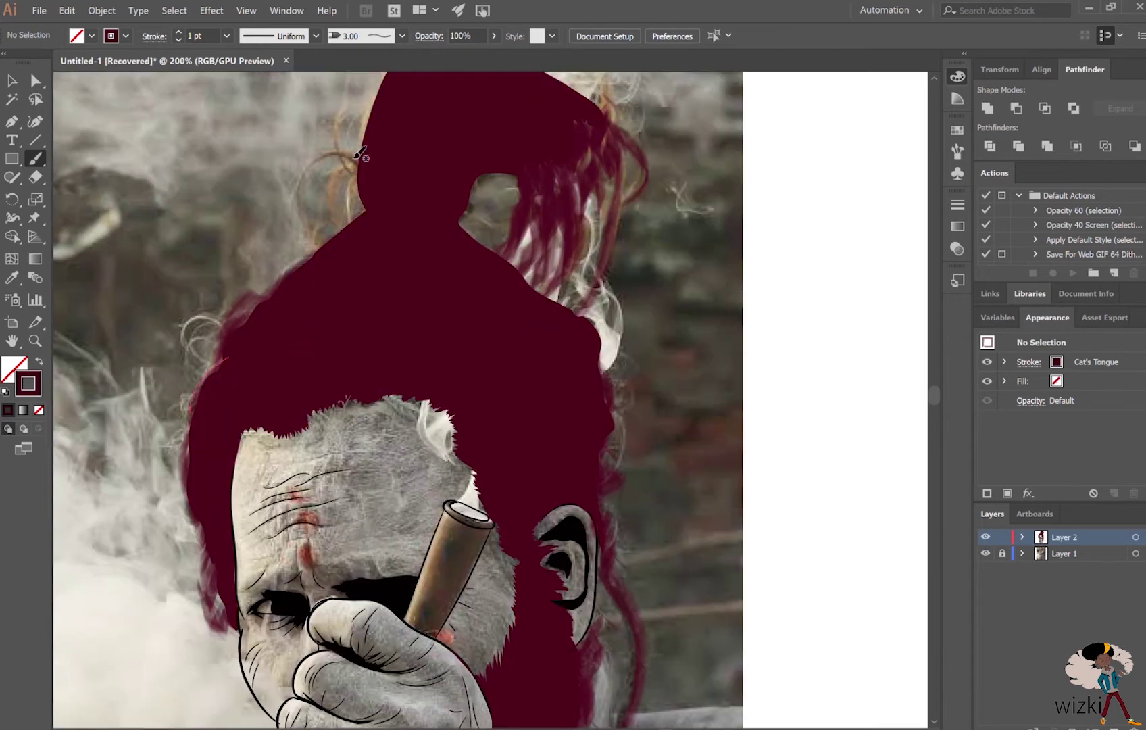
scroll(358, 367, "up", 5)
scroll(358, 366, "up", 3)
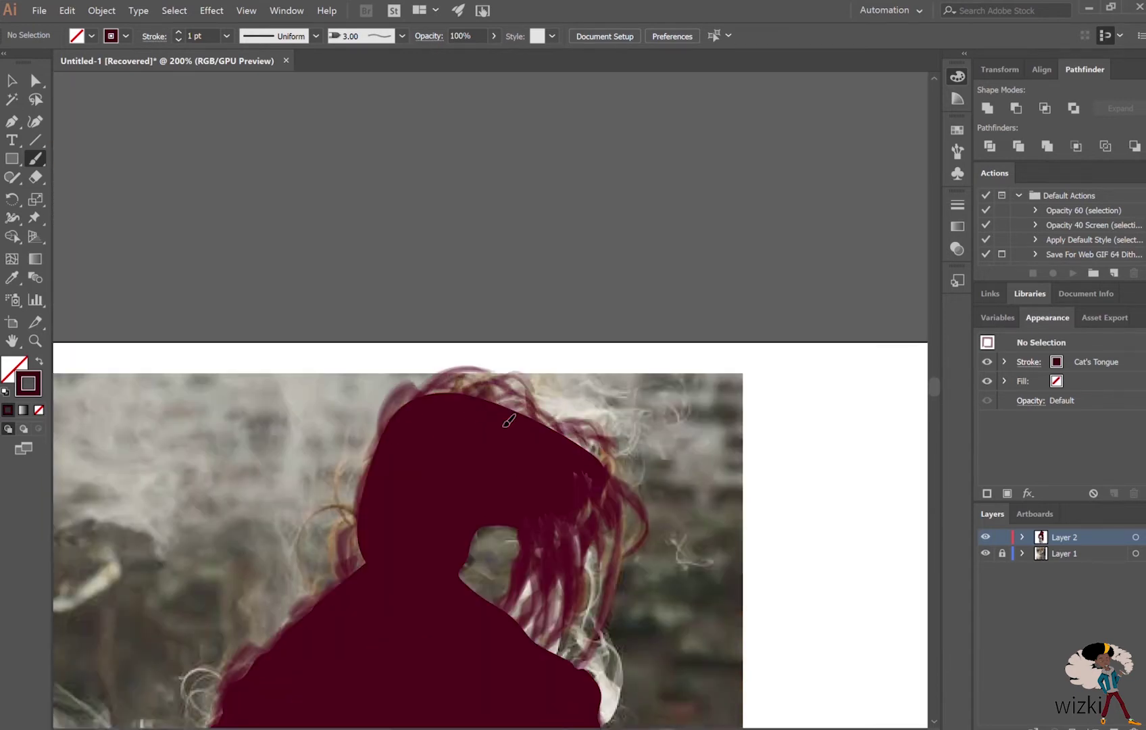
scroll(359, 533, "down", 6)
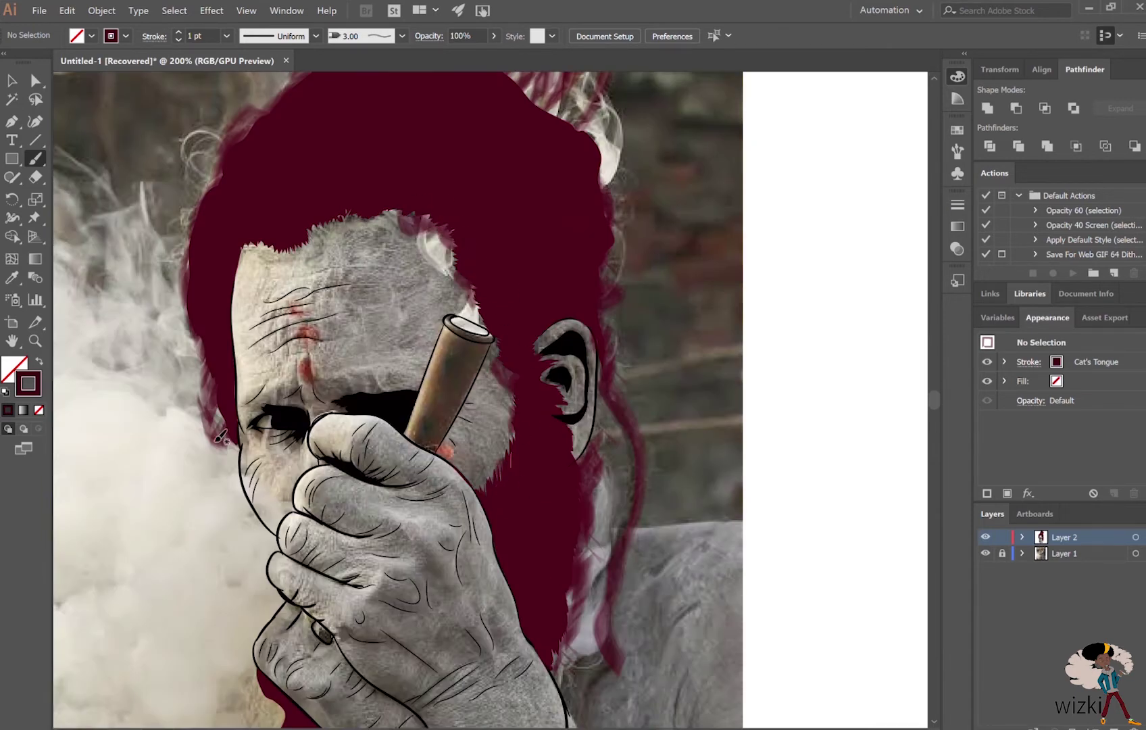
scroll(219, 438, "down", 4)
scroll(260, 294, "up", 6)
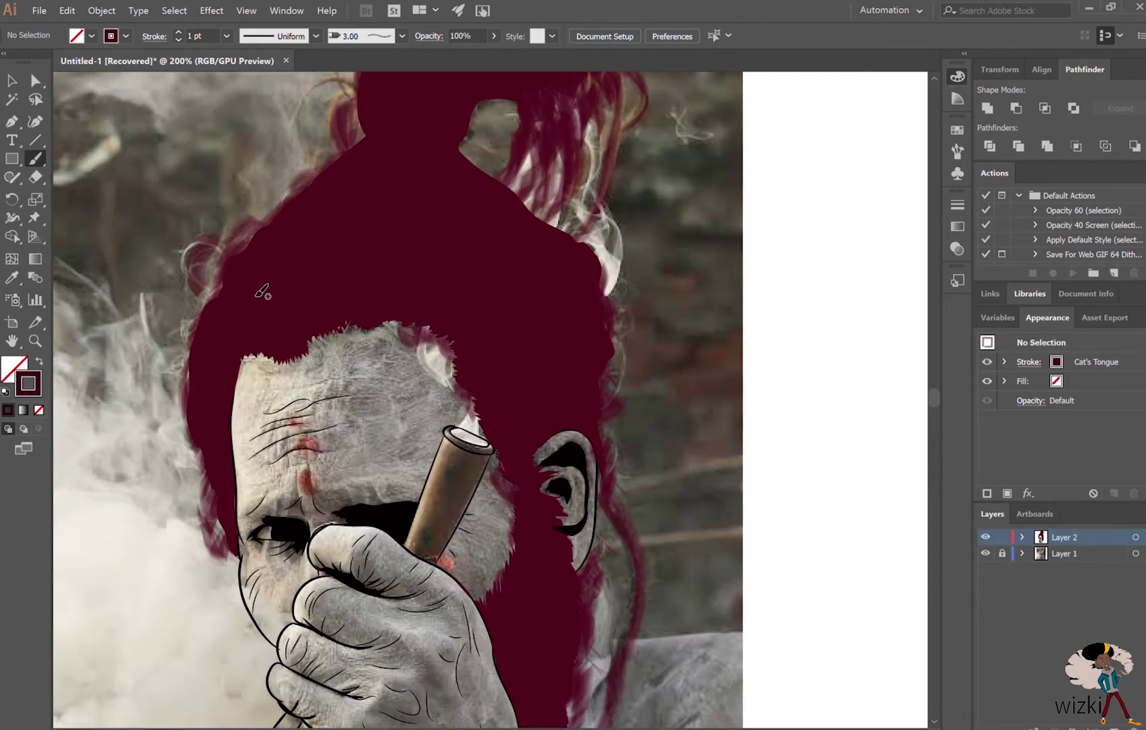
scroll(338, 244, "down", 2)
scroll(294, 225, "down", 4)
key("ctrl+1")
left_click(985, 553)
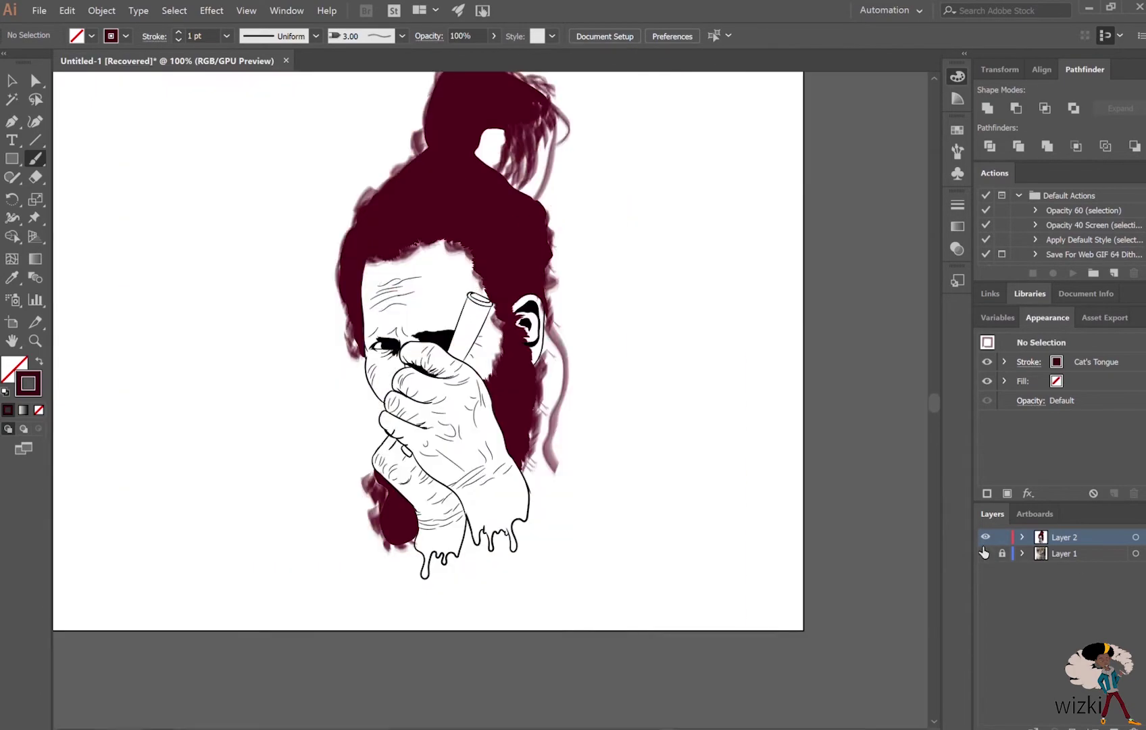
key("ctrl+plus")
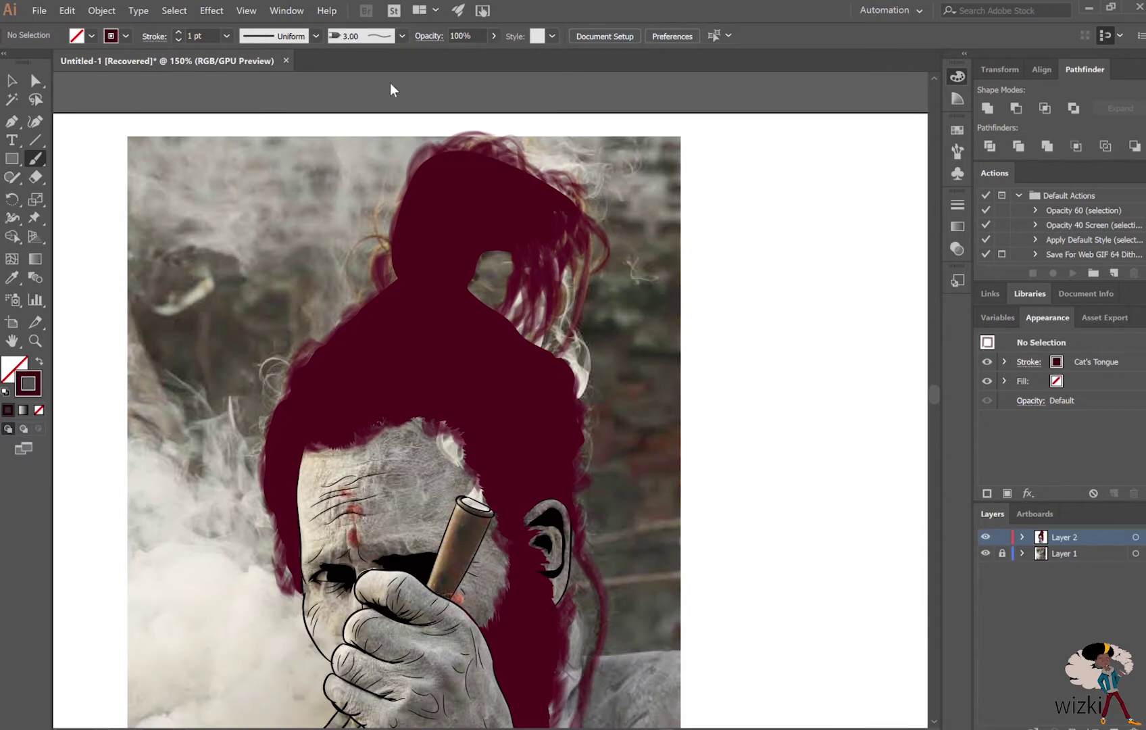
scroll(406, 405, "up", 3)
- Draw a flat ellipse above the figure and zoom closer on the hair
key("l")
left_click_drag(64, 316, 385, 319)
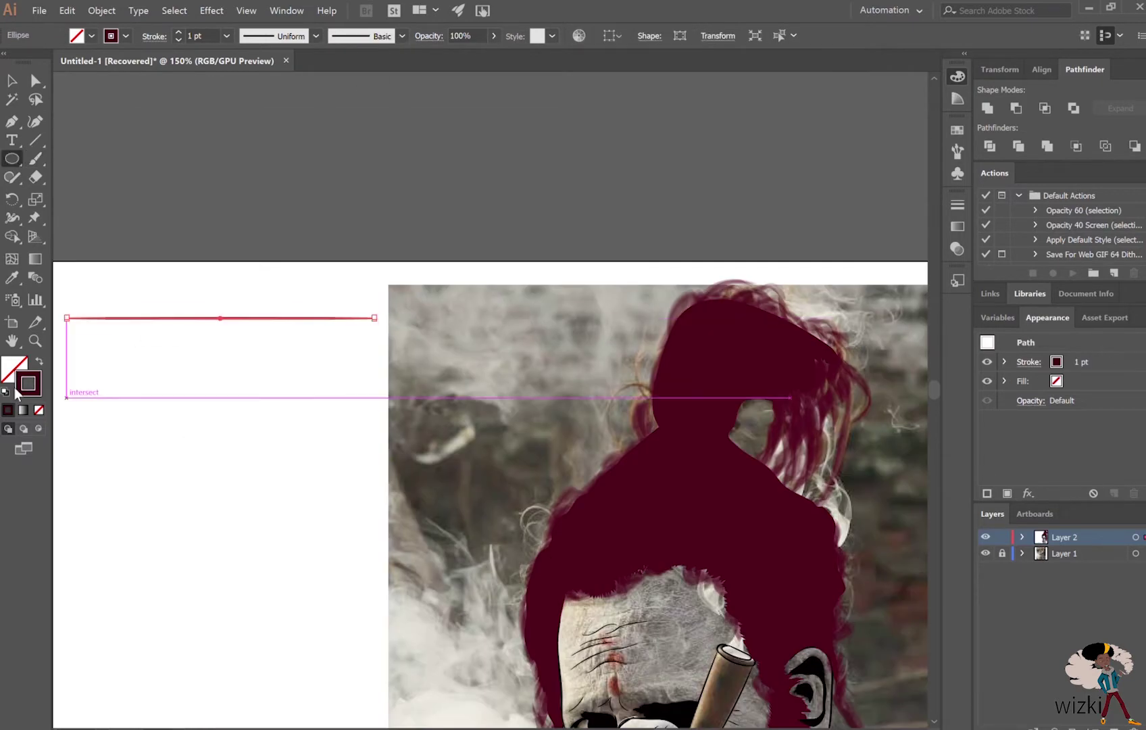
key("shift+x")
key("ctrl+plus")
key("ctrl+plus")
key("ctrl+plus")
key("v")
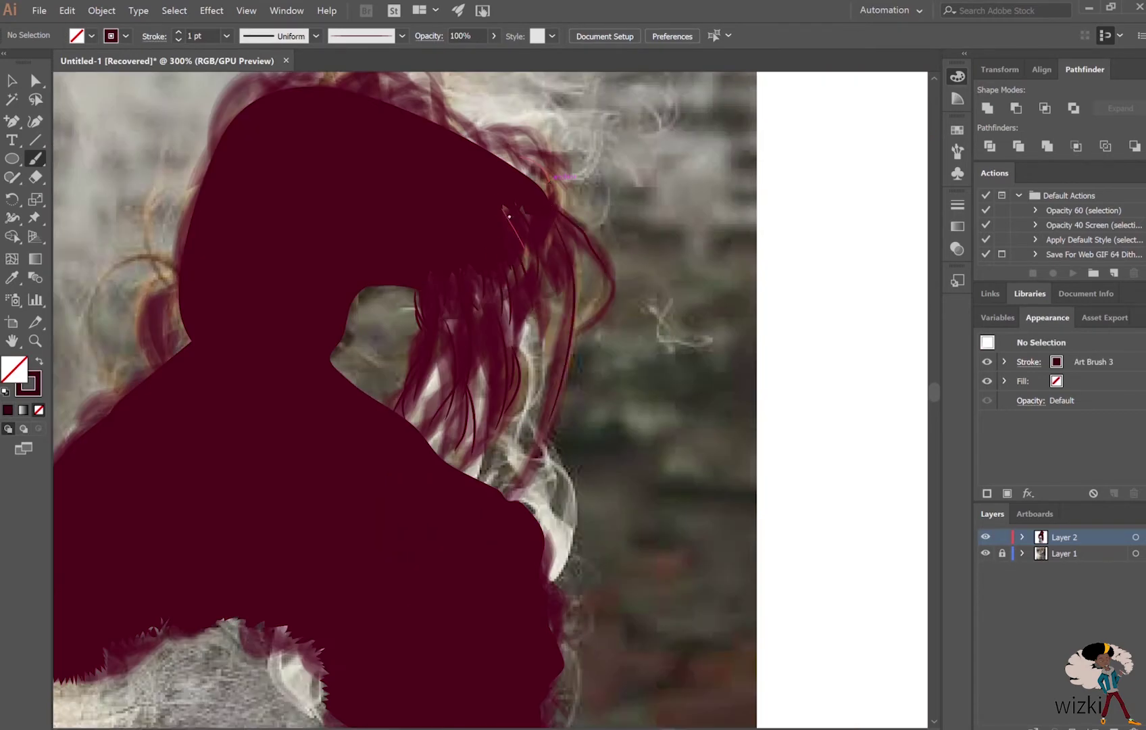
- Paint a thin maroon hair strand along the left edge of the hair
scroll(504, 384, "up", 5)
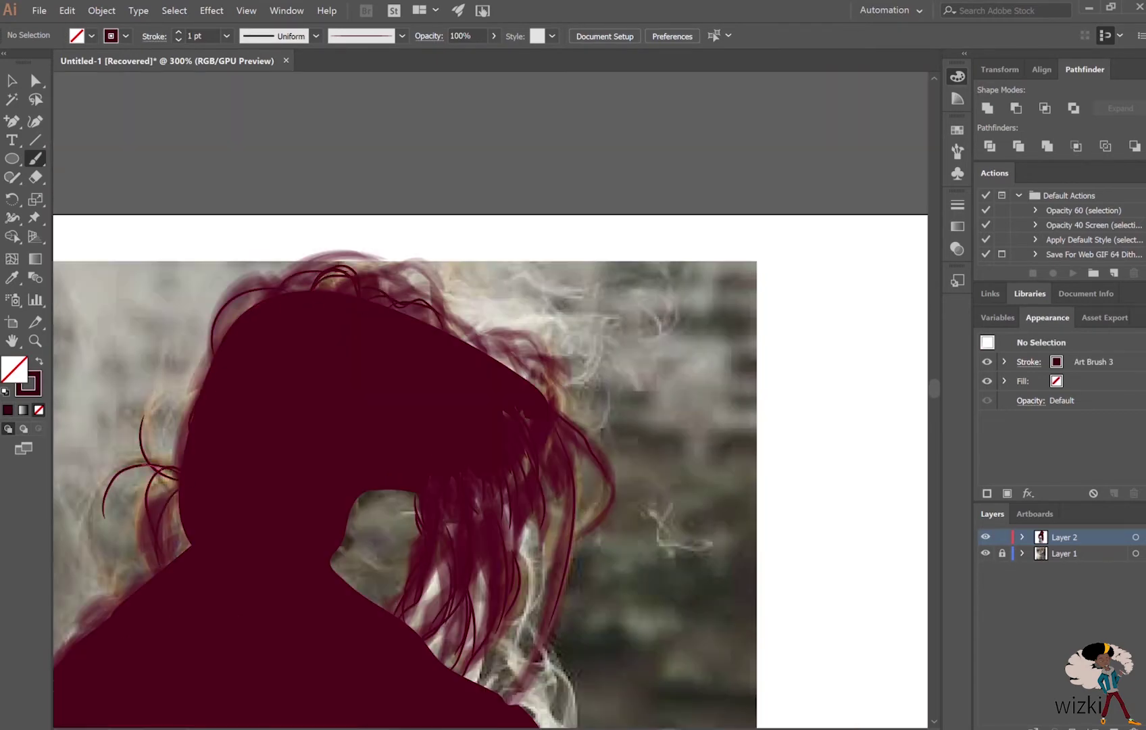
scroll(304, 603, "left", 5)
scroll(569, 311, "down", 4)
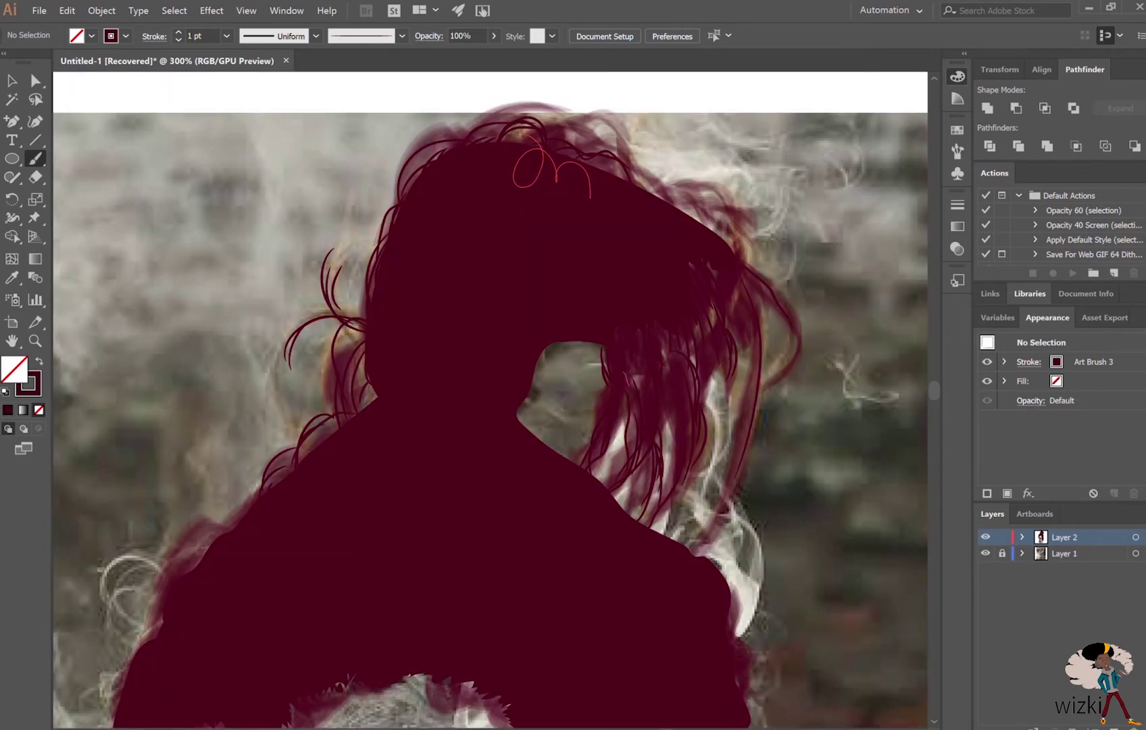
scroll(490, 399, "left", 5)
scroll(491, 399, "down", 4)
scroll(491, 398, "down", 6)
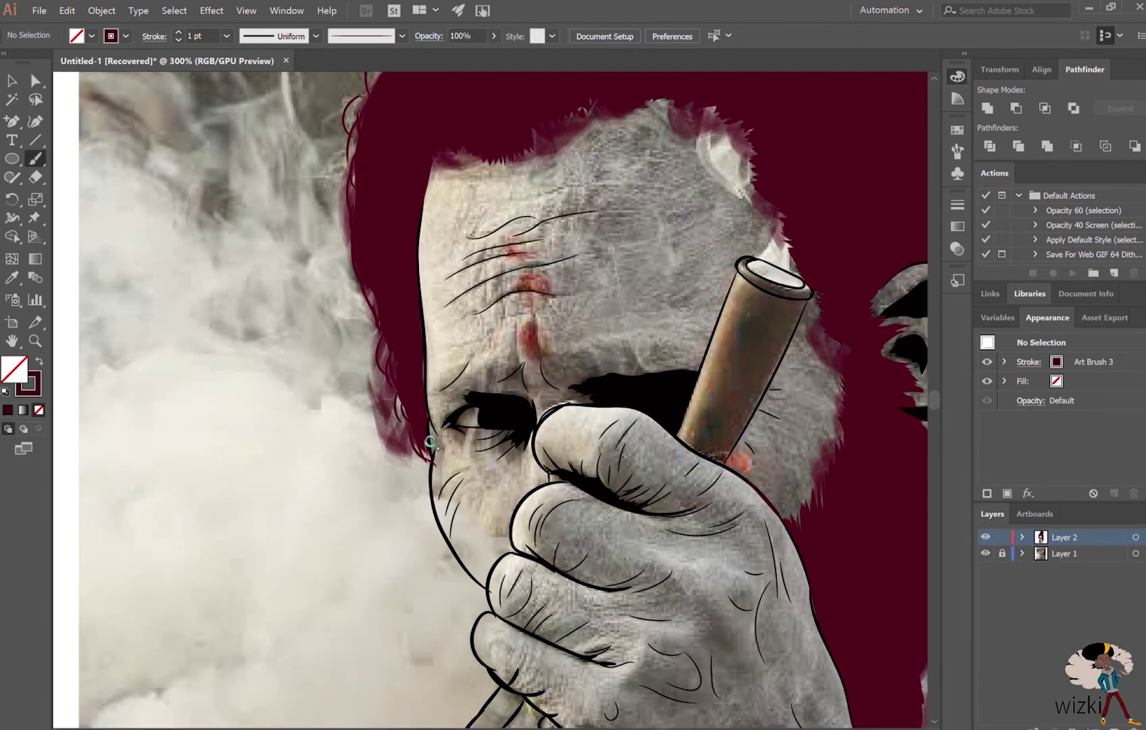
key("ctrl+minus")
key("b")
left_click_drag(342, 486, 322, 347)
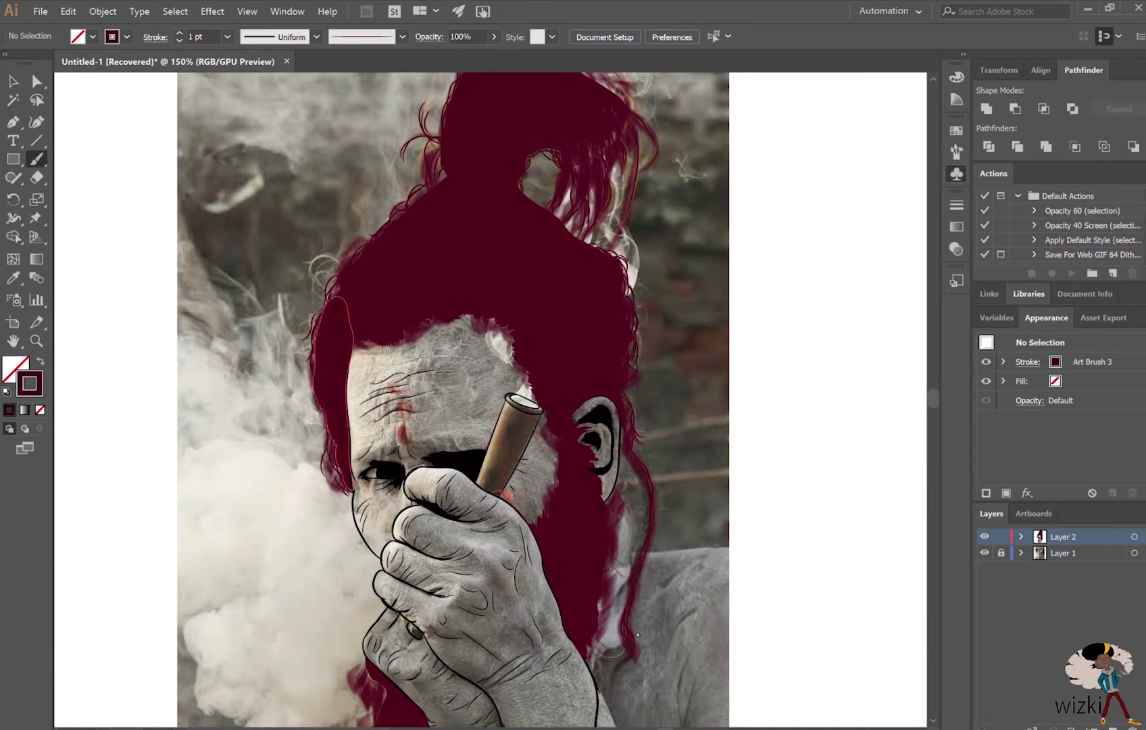
- Pan over the refined hair and zoom in closely on the face, hand and drips
scroll(637, 635, "down", 5)
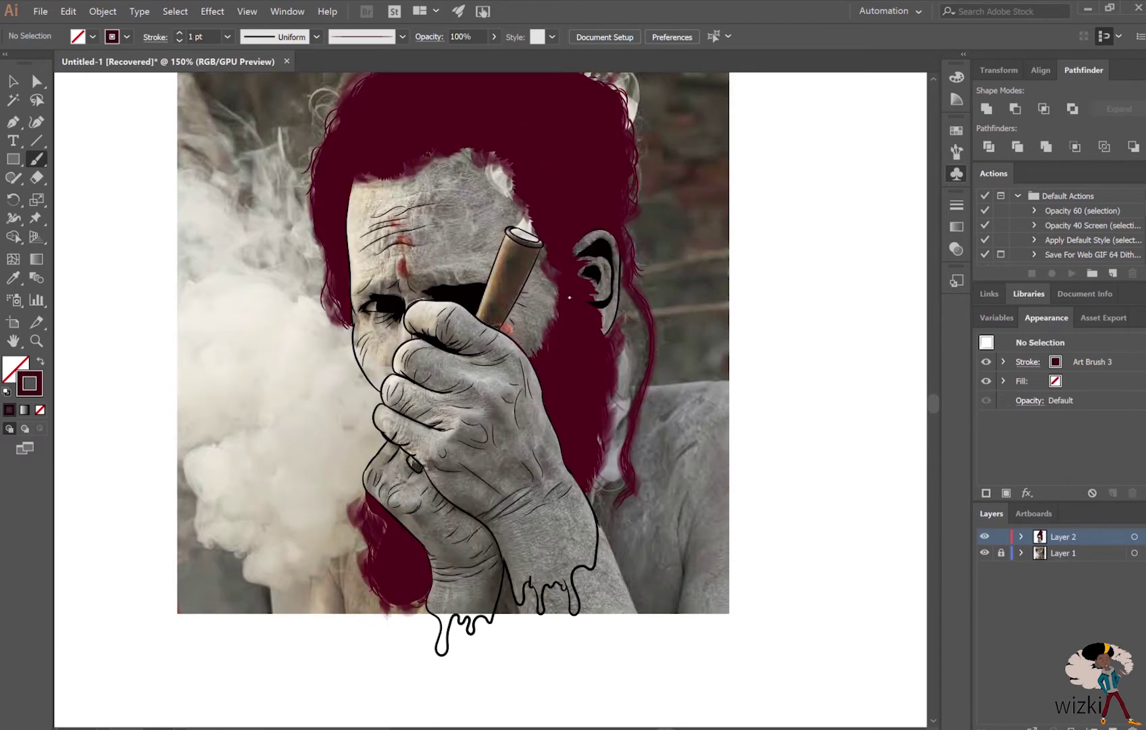
scroll(267, 154, "up", 6)
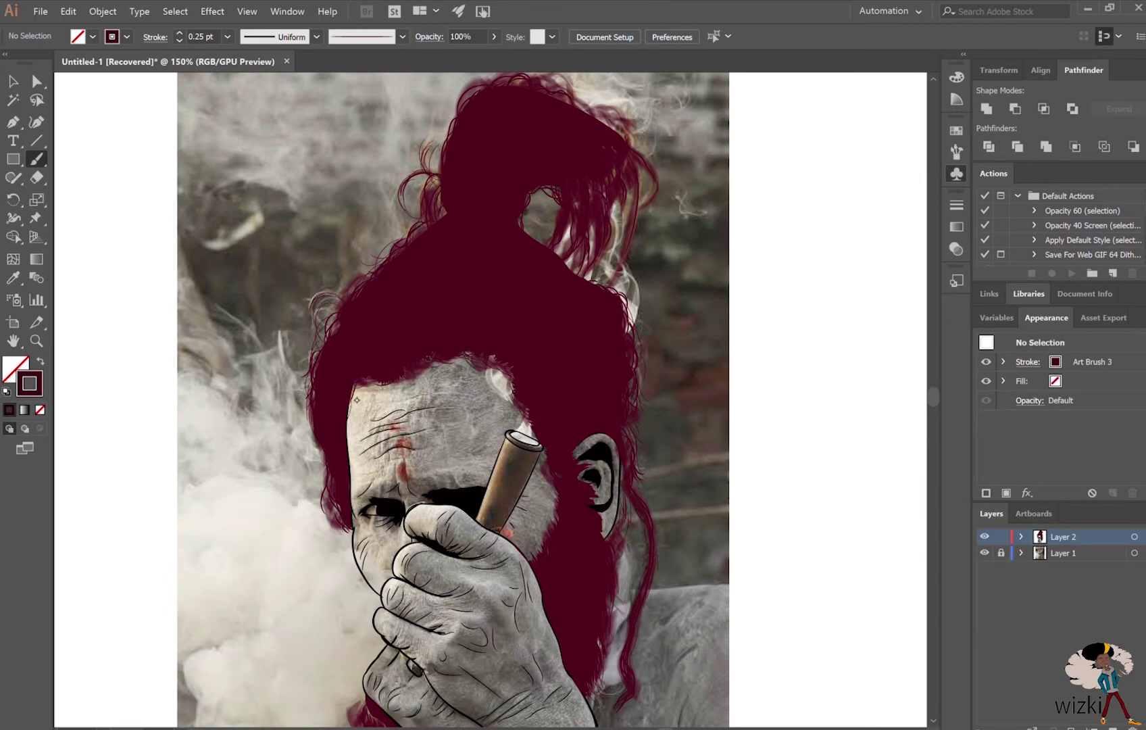
scroll(490, 399, "up", 4)
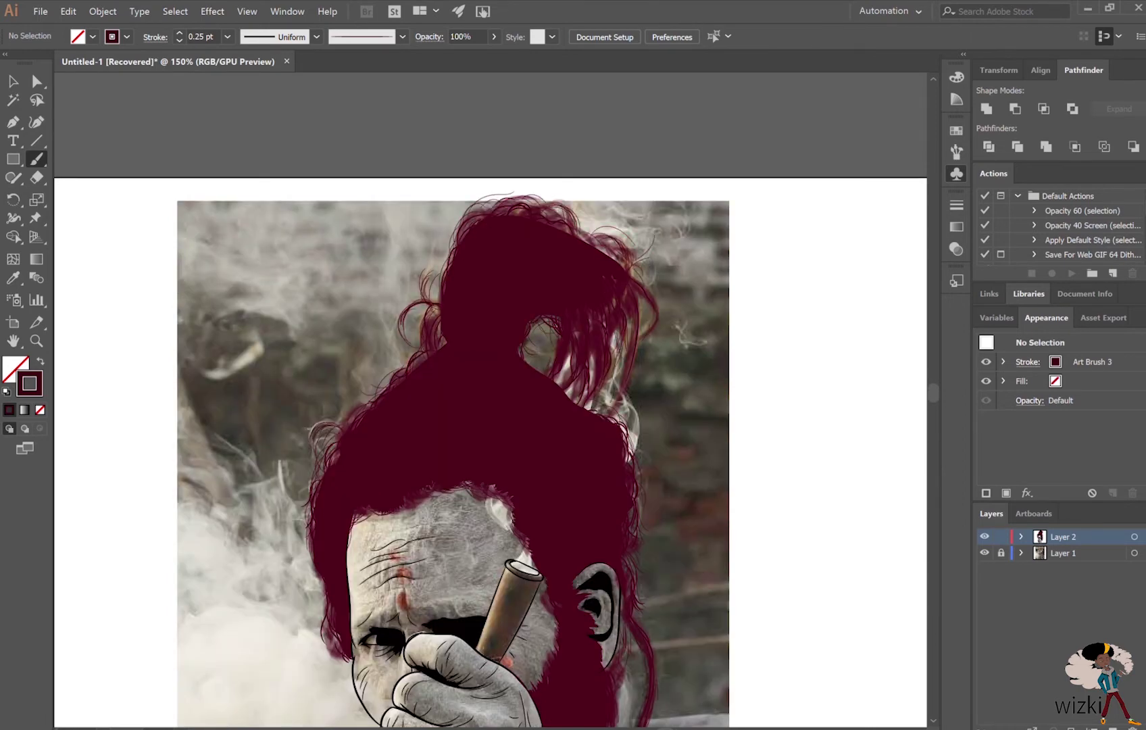
key("ctrl+plus")
key("ctrl+plus")
key("ctrl+plus")
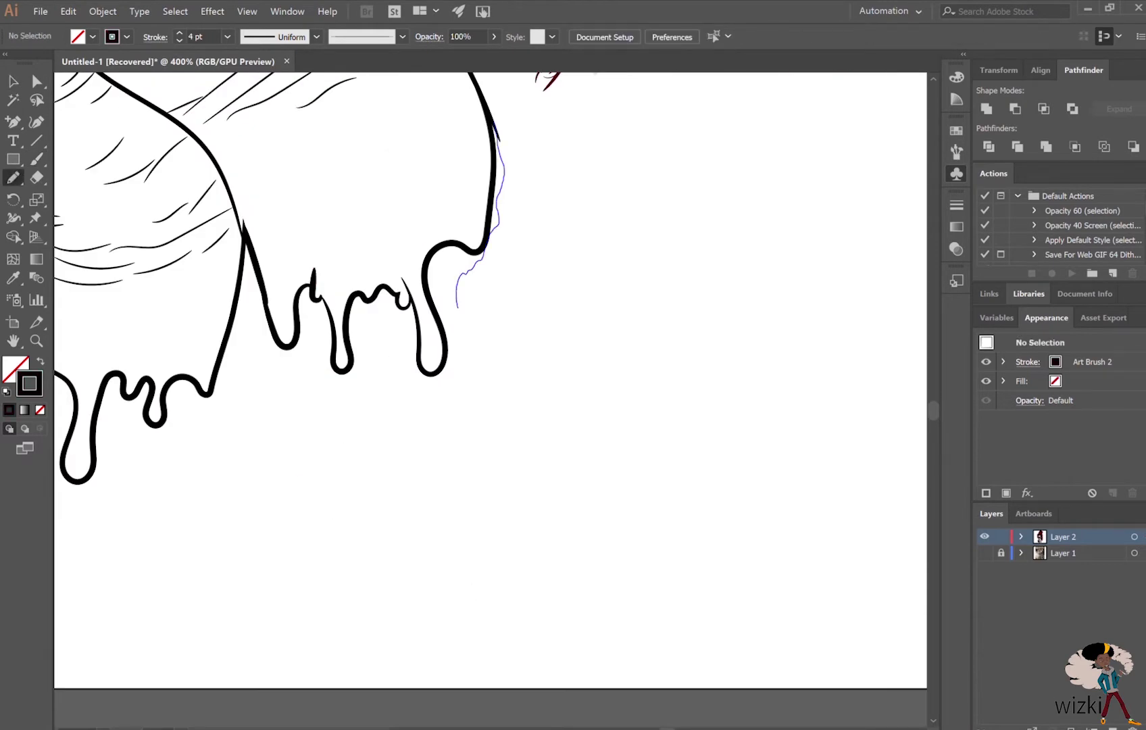
- Trace closed Pencil shapes along the drips below the hand and fill them solid black
key("n")
left_click_drag(602, 453, 612, 446)
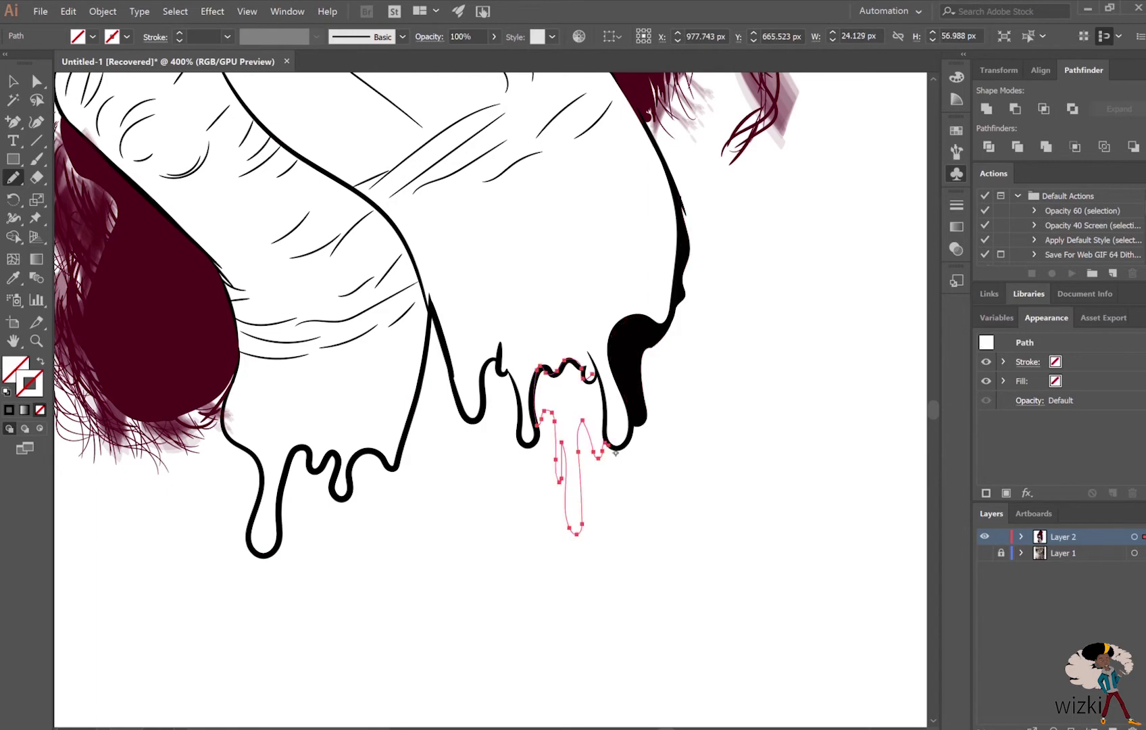
left_click_drag(702, 520, 752, 446)
left_click_drag(678, 461, 655, 458)
left_click_drag(581, 579, 572, 514)
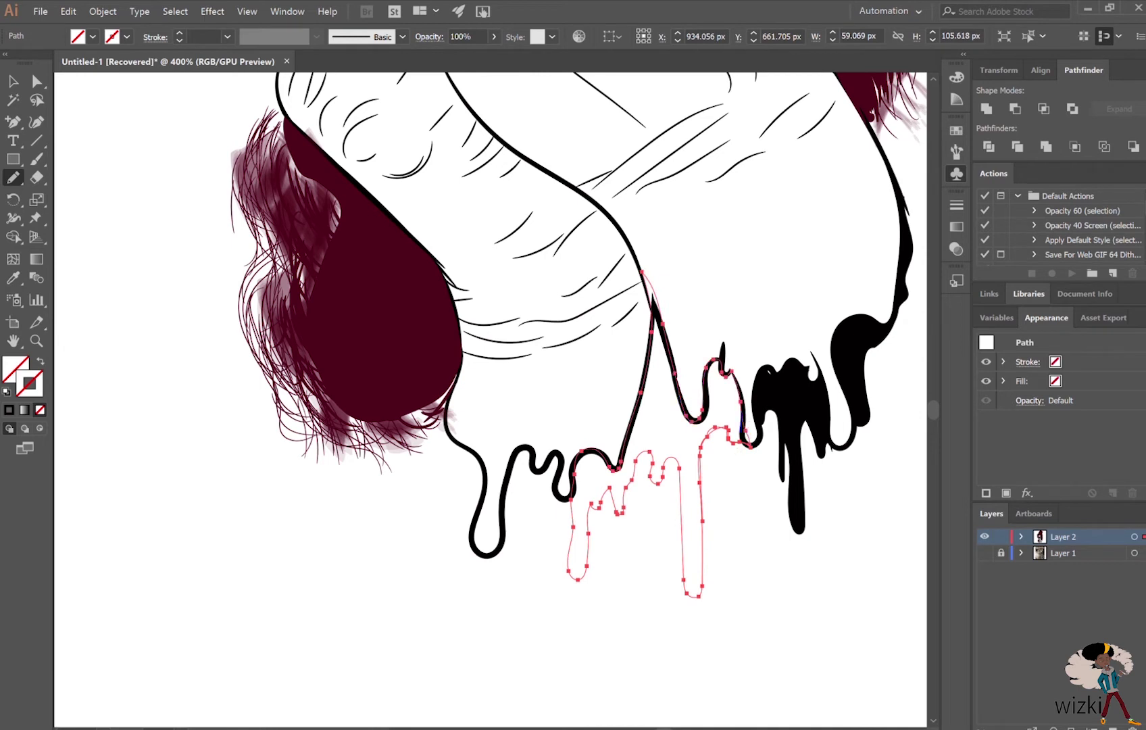
key("comma")
left_click_drag(475, 517, 520, 533)
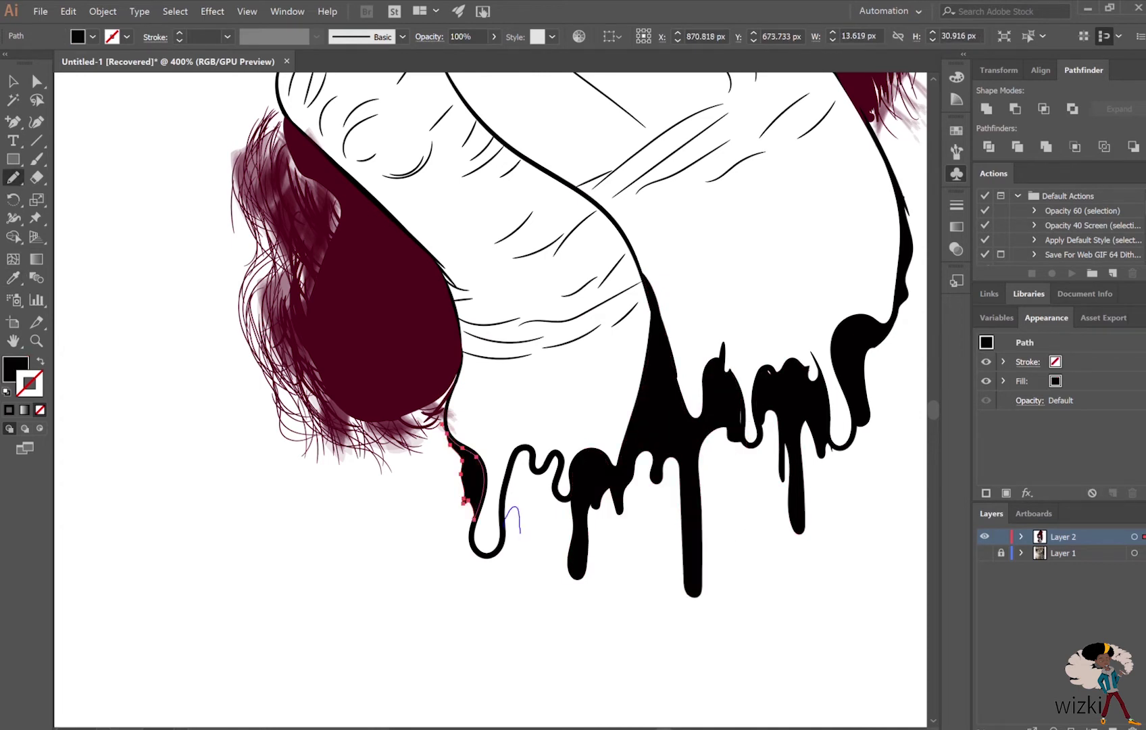
left_click_drag(573, 505, 575, 508)
key("comma")
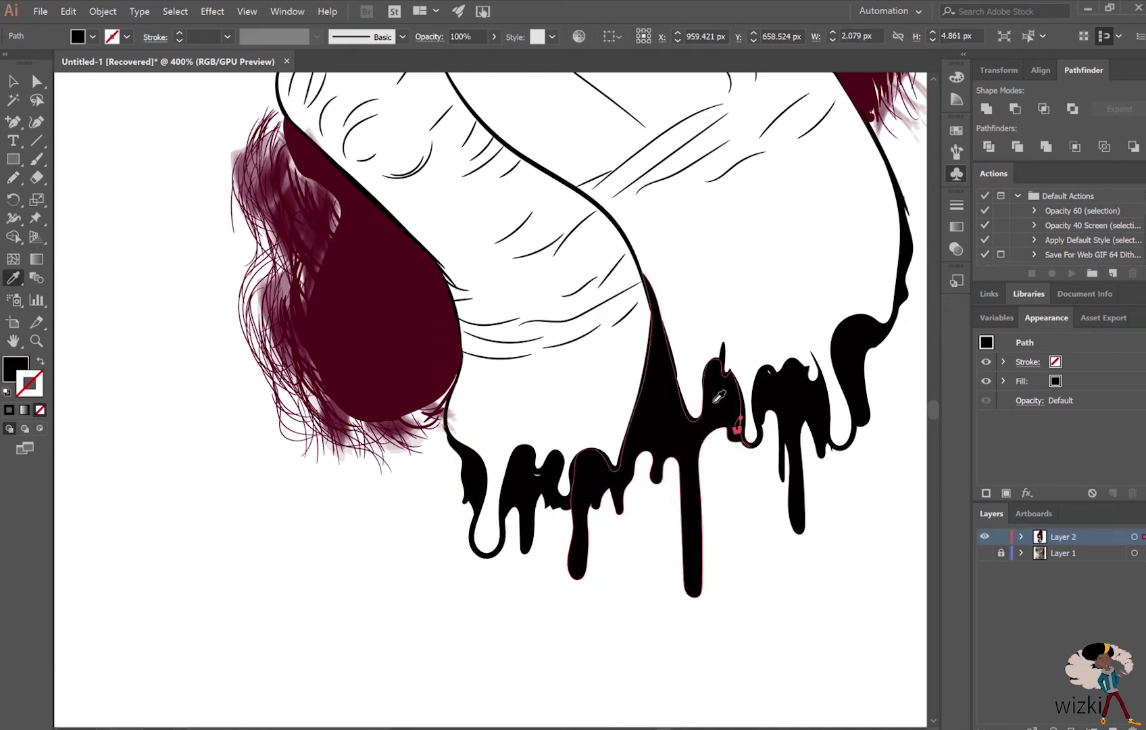
- Deselect everything, show the background photo again and zoom to 150% on the figure
key("v")
key("ctrl+shift+a")
key("ctrl+0")
left_click(984, 552)
key("ctrl+plus")
key("ctrl+plus")
key("ctrl+plus")
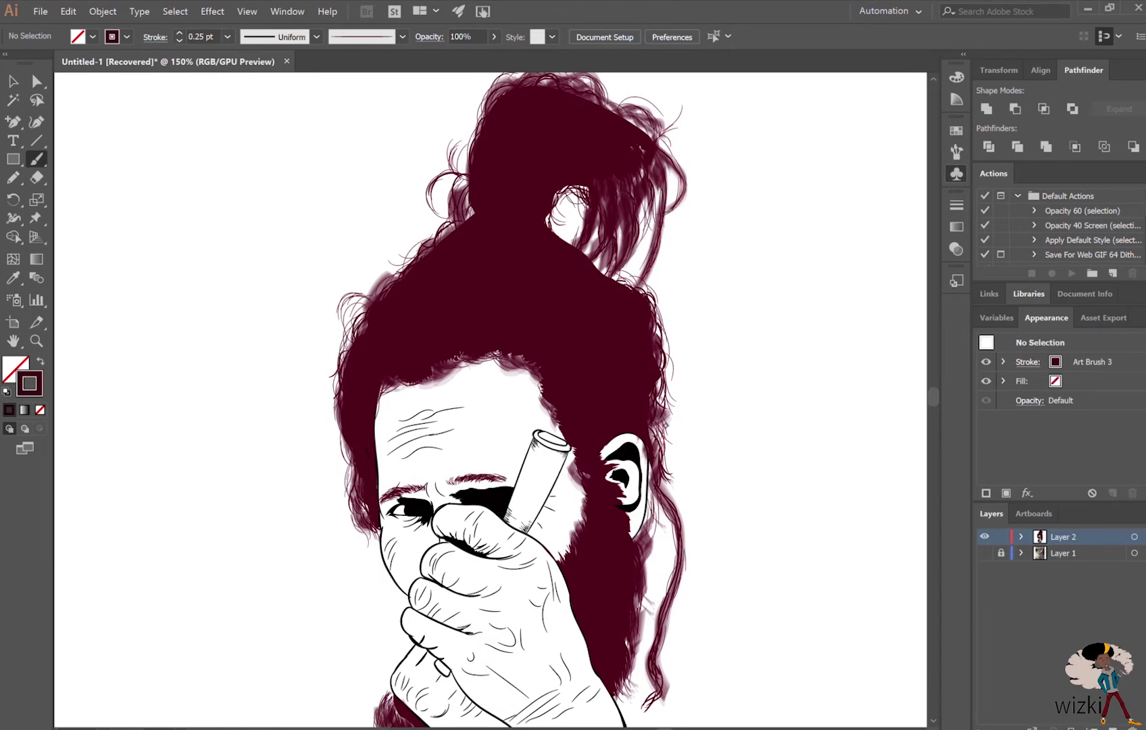
- Toggle the photo and maroon artwork layers to compare, then draw a cyan artboard-size rectangle
scroll(559, 431, "down", 3)
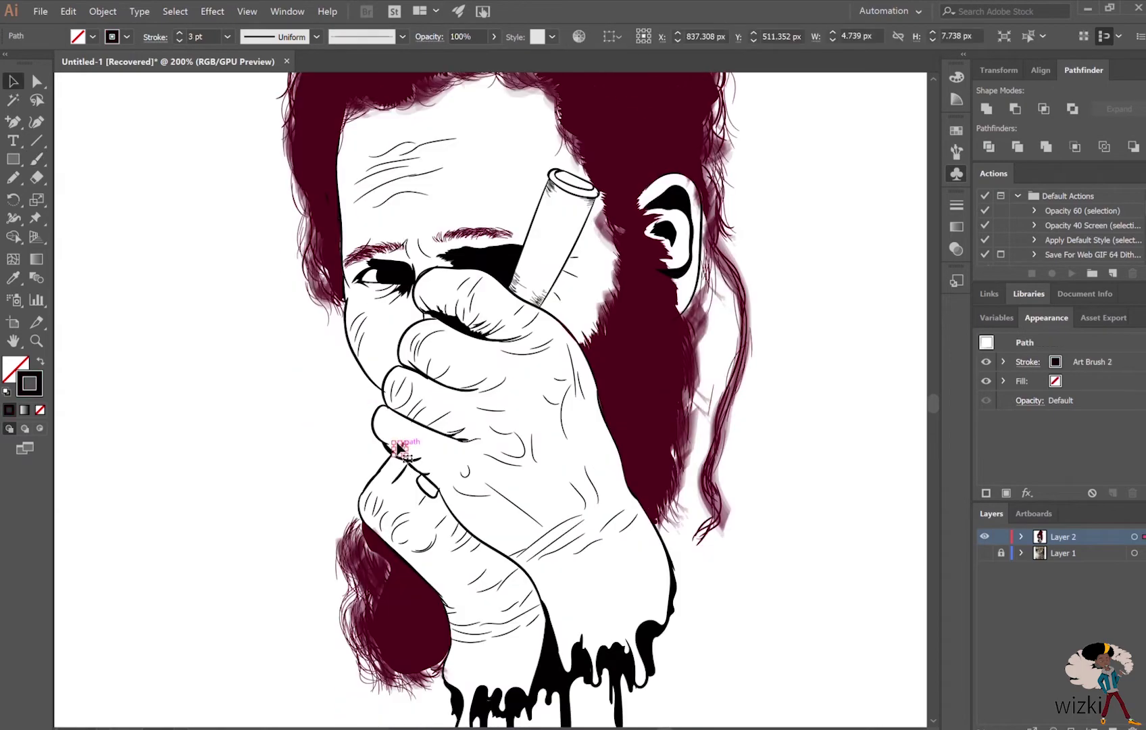
left_click(984, 552)
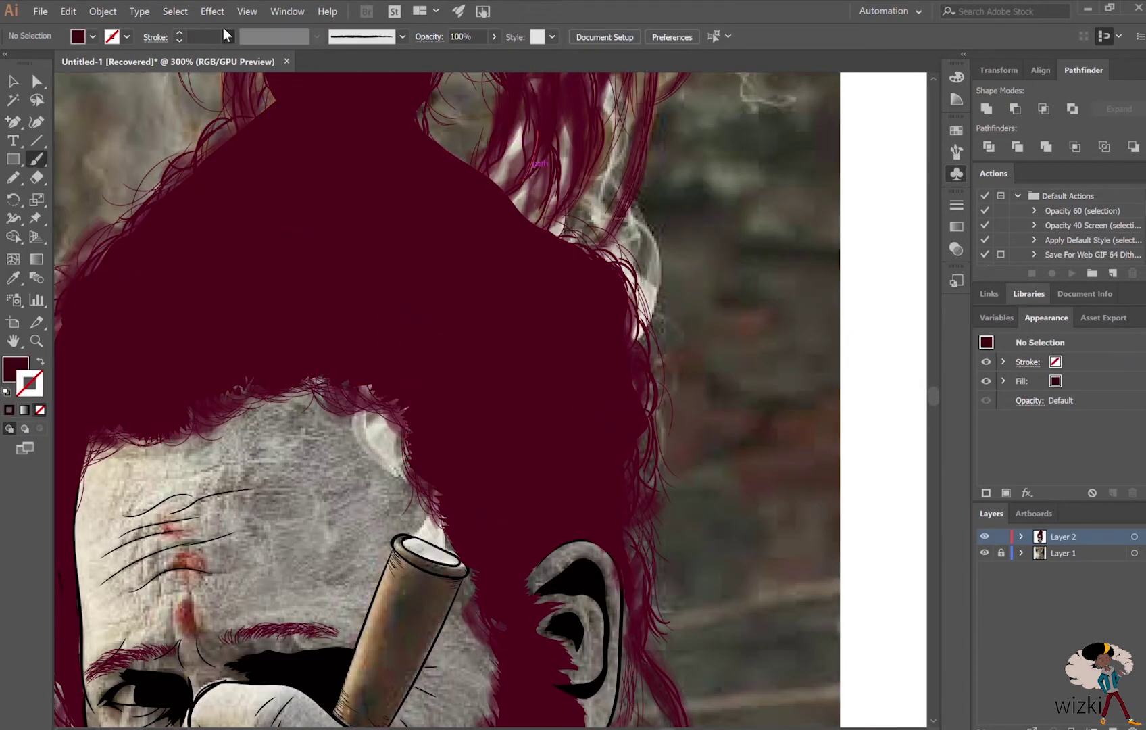
left_click(985, 537)
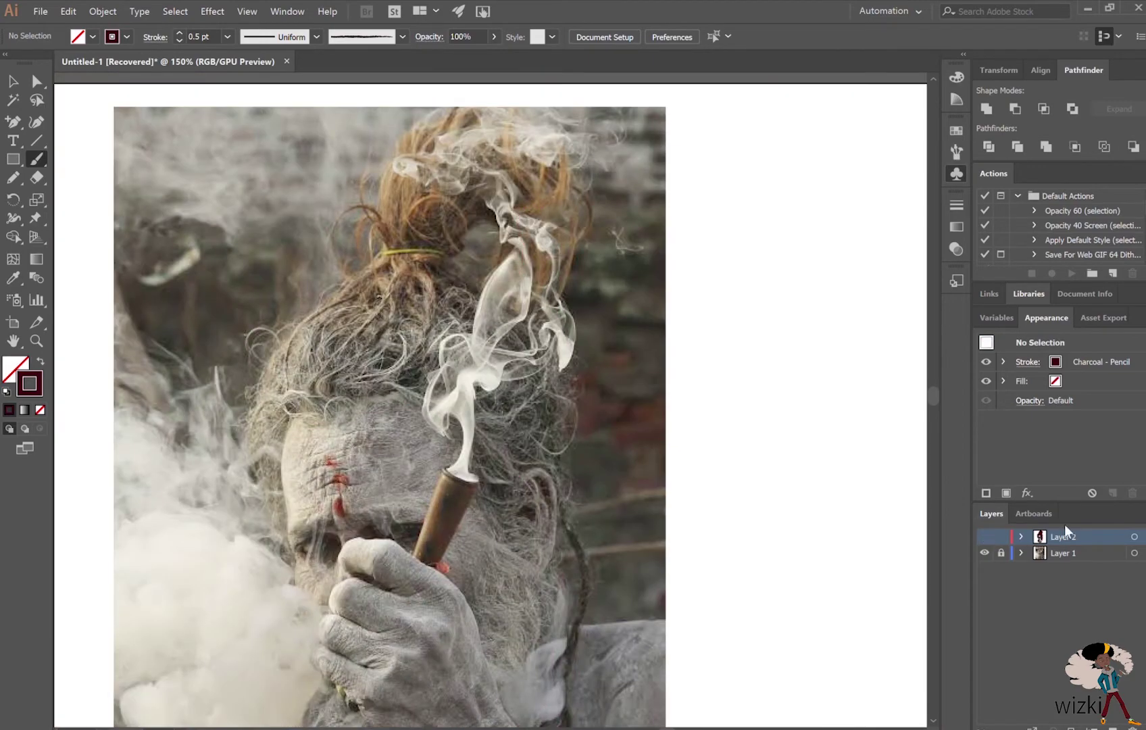
left_click(986, 537)
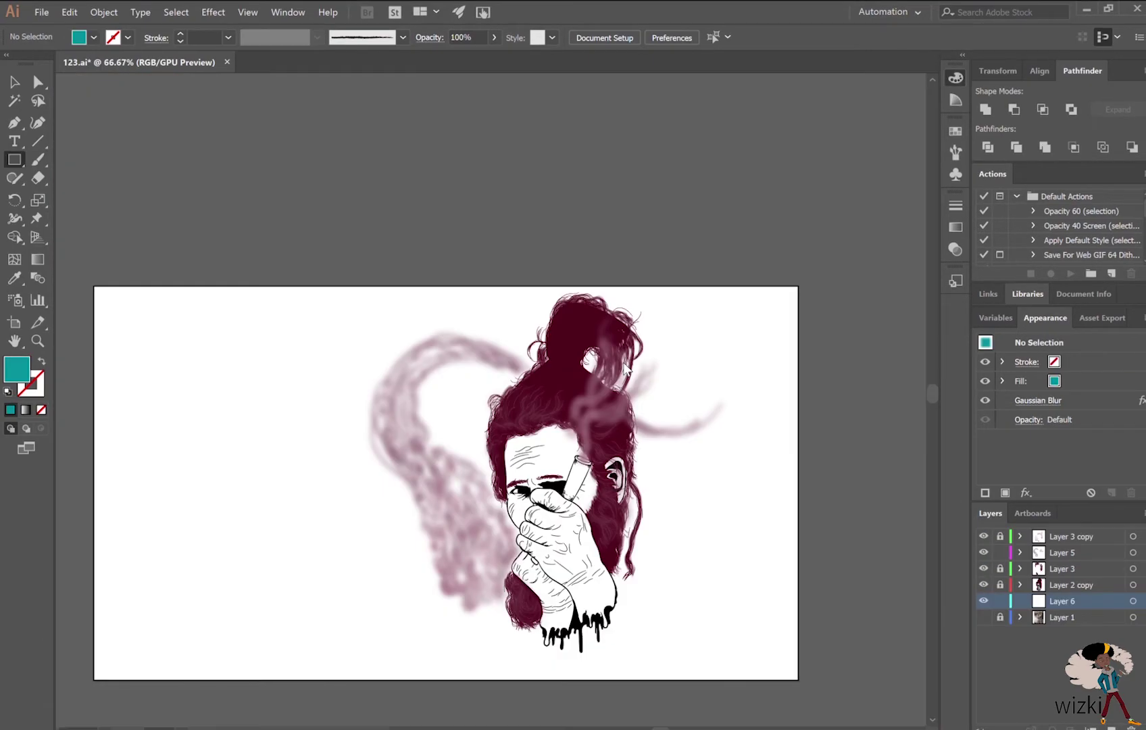
key("ctrl+1")
left_click_drag(57, 81, 815, 671)
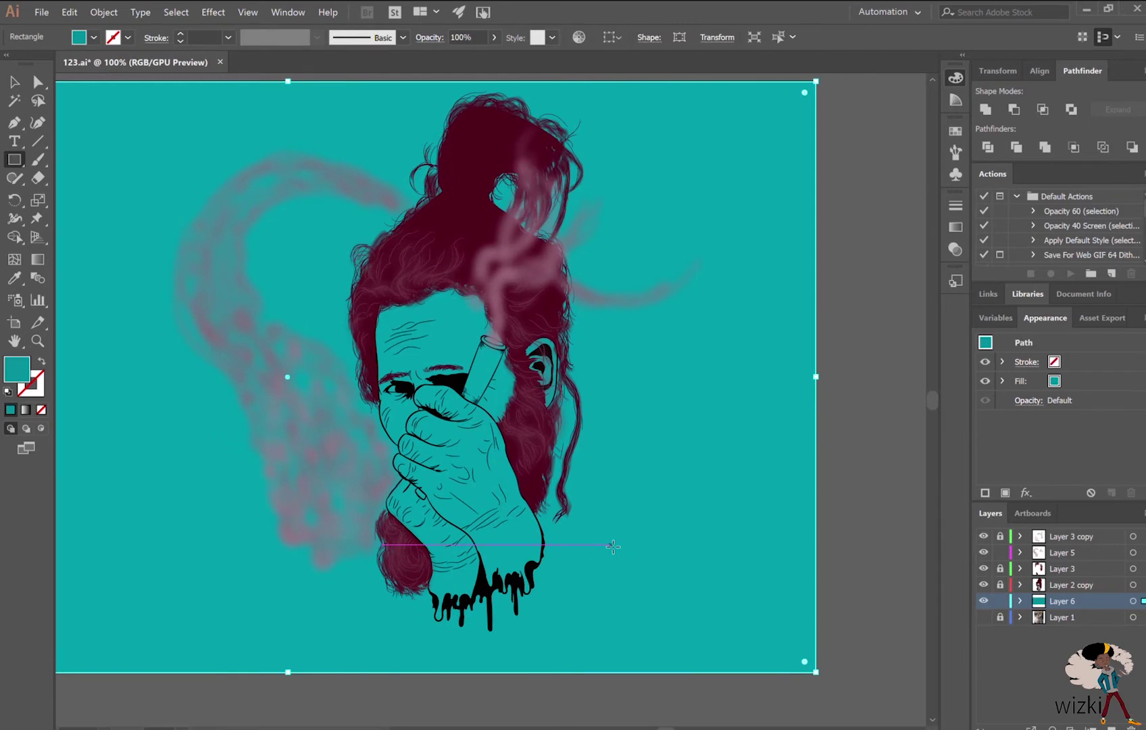
- Hide the cyan background and paint blurred pink charcoal smoke beside the face on Layer 5
left_click(984, 601)
left_click(1037, 553)
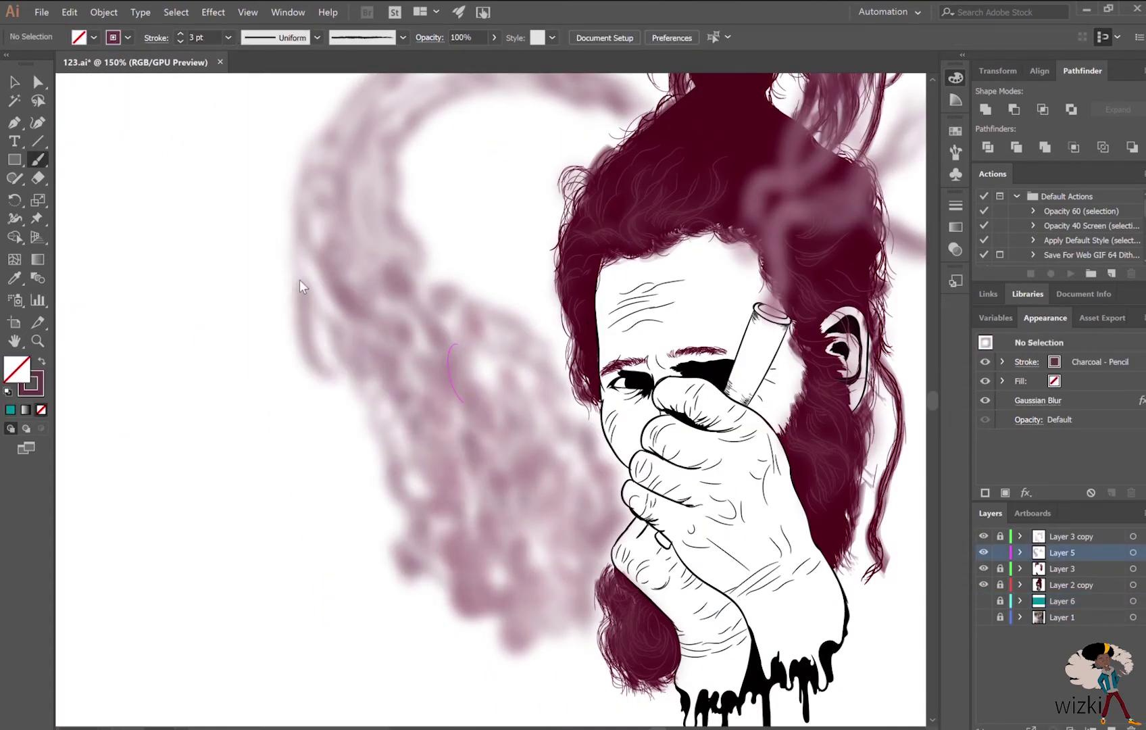
left_click_drag(389, 331, 506, 480)
left_click(983, 617)
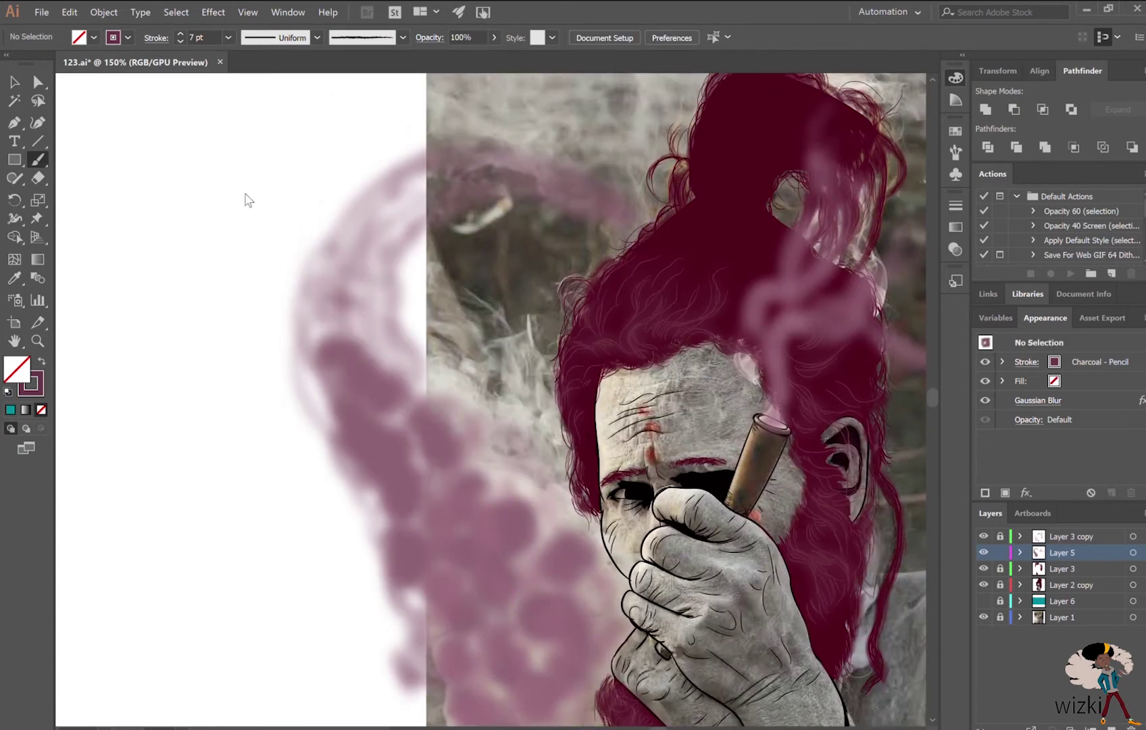
scroll(246, 196, "down", 2)
left_click_drag(401, 539, 514, 487)
left_click_drag(500, 587, 431, 265)
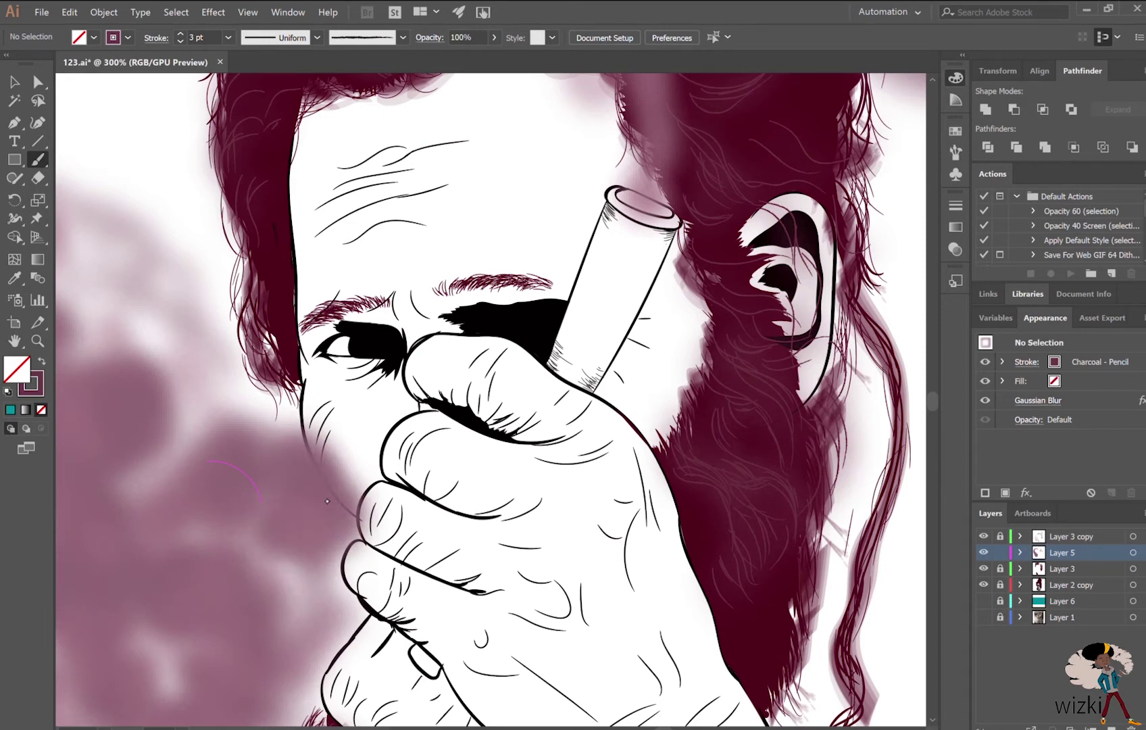
- Paint a soft blurred smoke stroke across the beard and add a new empty layer
key("ctrl+minus")
left_click_drag(646, 568, 751, 482)
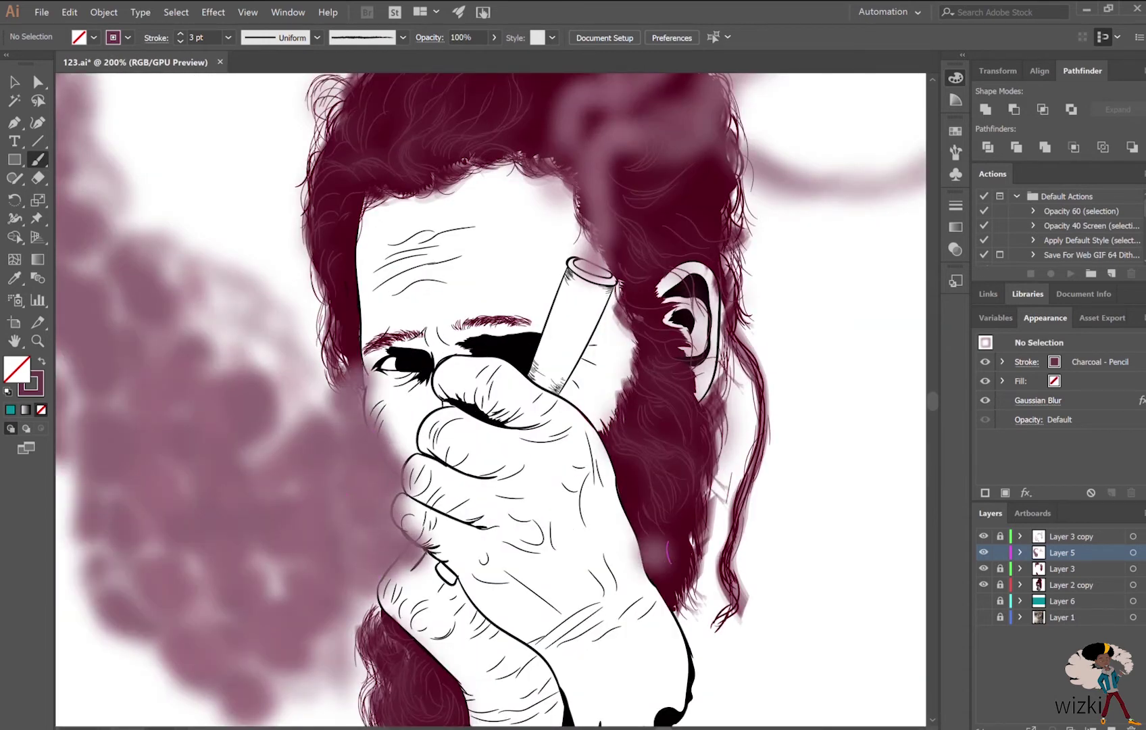
key("ctrl+minus")
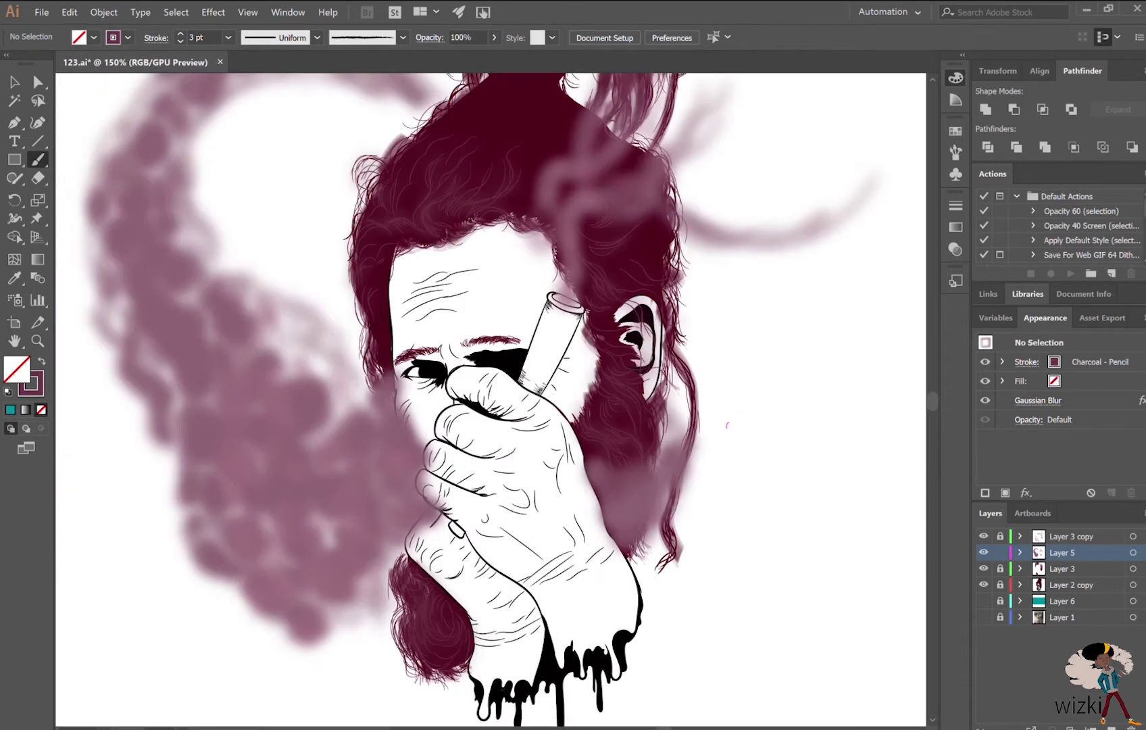
left_click(32, 385)
key("ctrl+l")
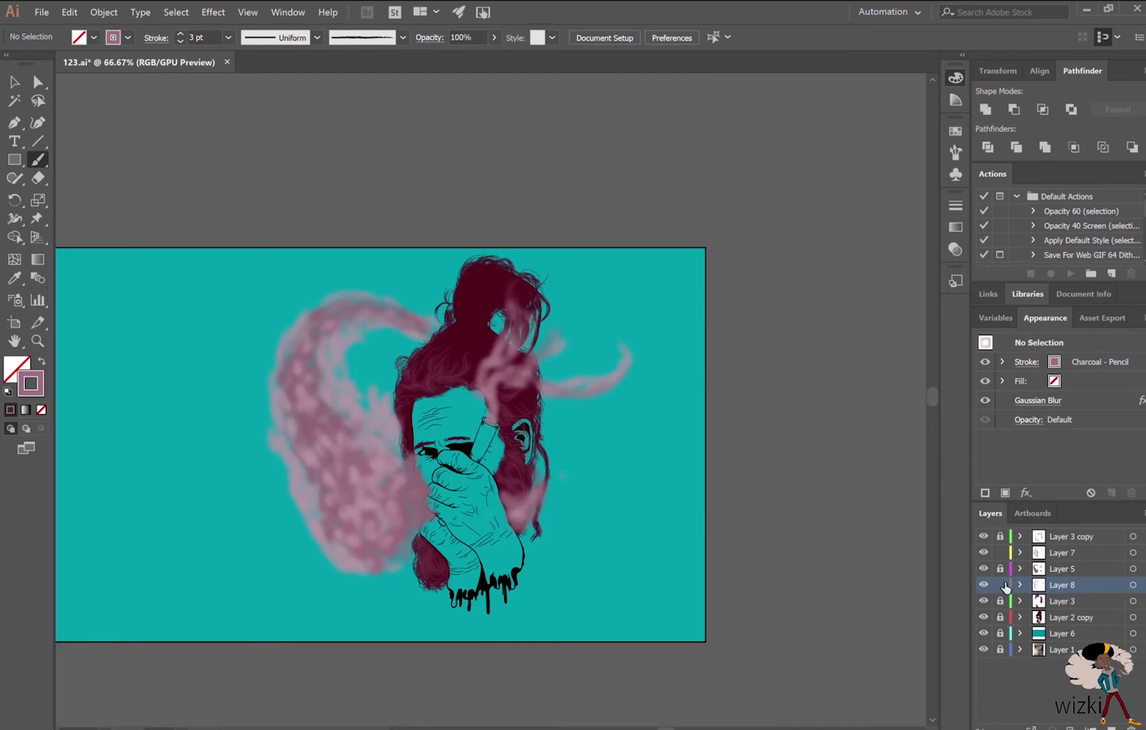
- Hide the teal background and paint soft grey shading over the face
left_click(983, 633)
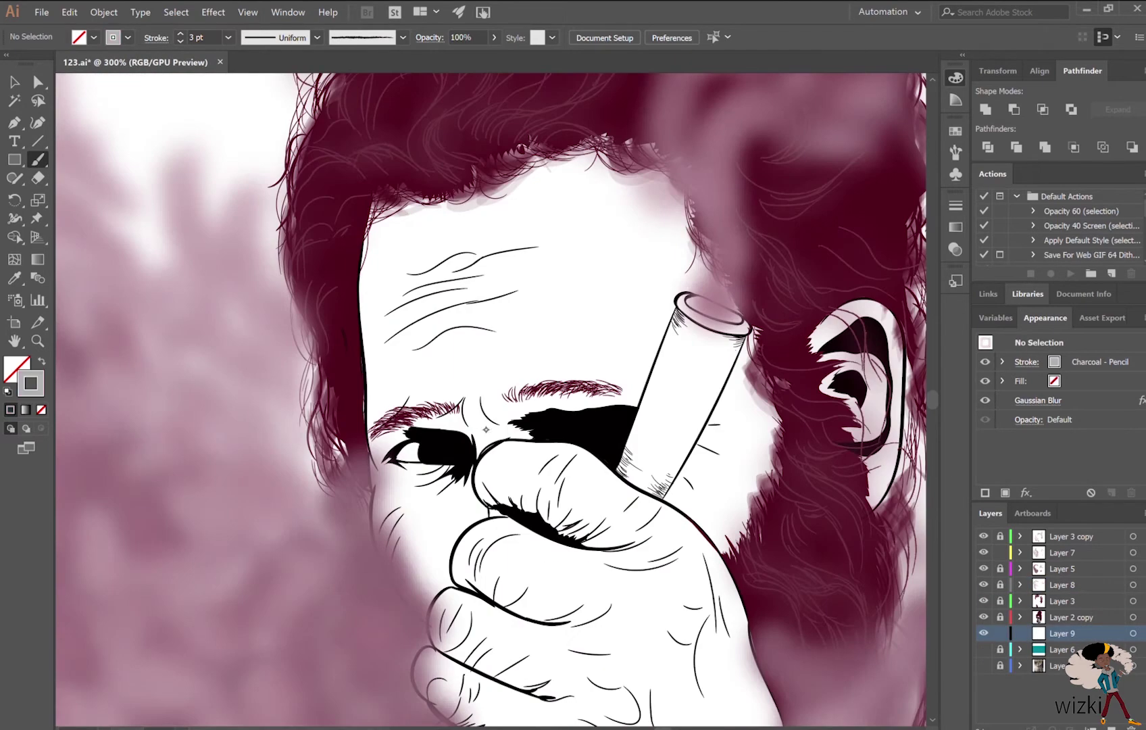
mouse_move(485, 429)
left_mouse_down()
mouse_move(449, 498)
mouse_move(675, 405)
left_mouse_up()
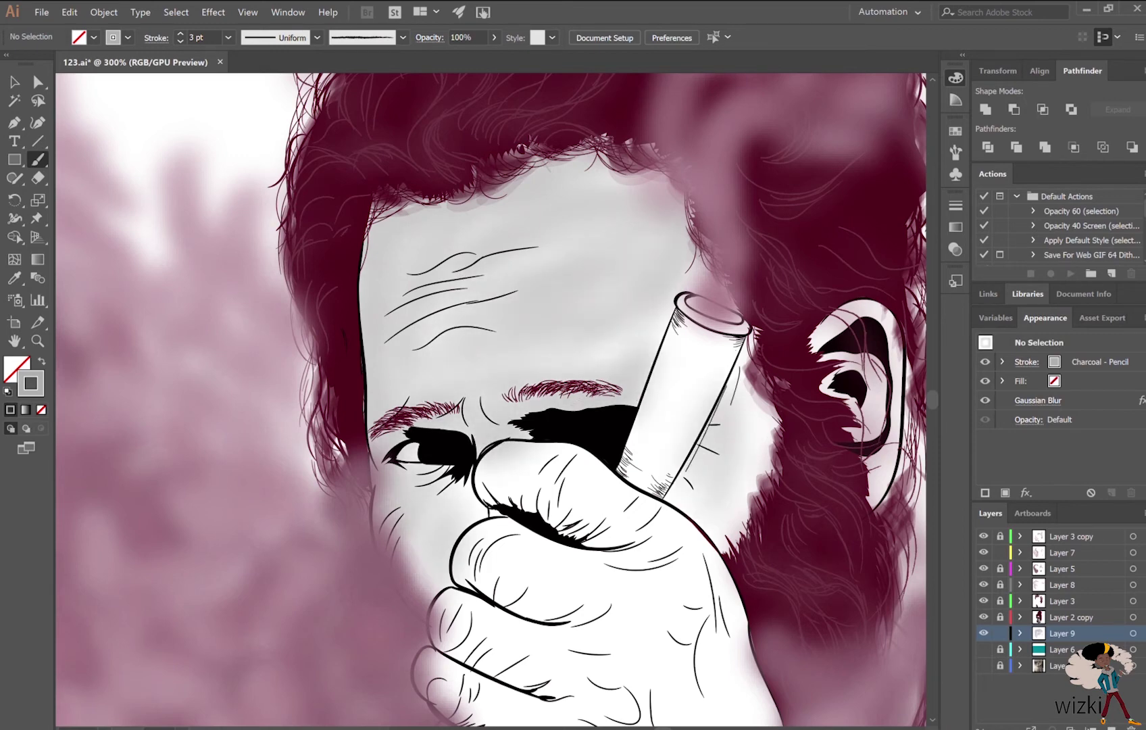
- Paint grey shading over the lower hand
scroll(675, 406, "down", 5)
left_click_drag(513, 304, 729, 594)
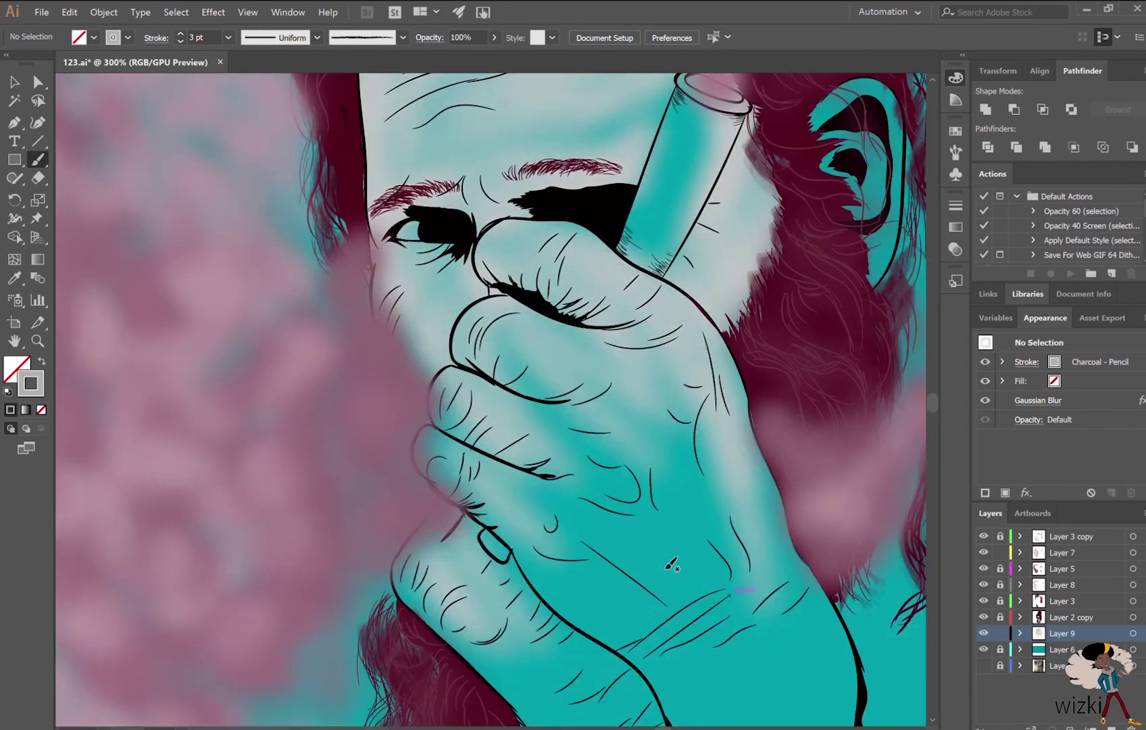
scroll(239, 179, "up", 3)
left_click_drag(433, 162, 473, 304)
scroll(473, 304, "up", 4)
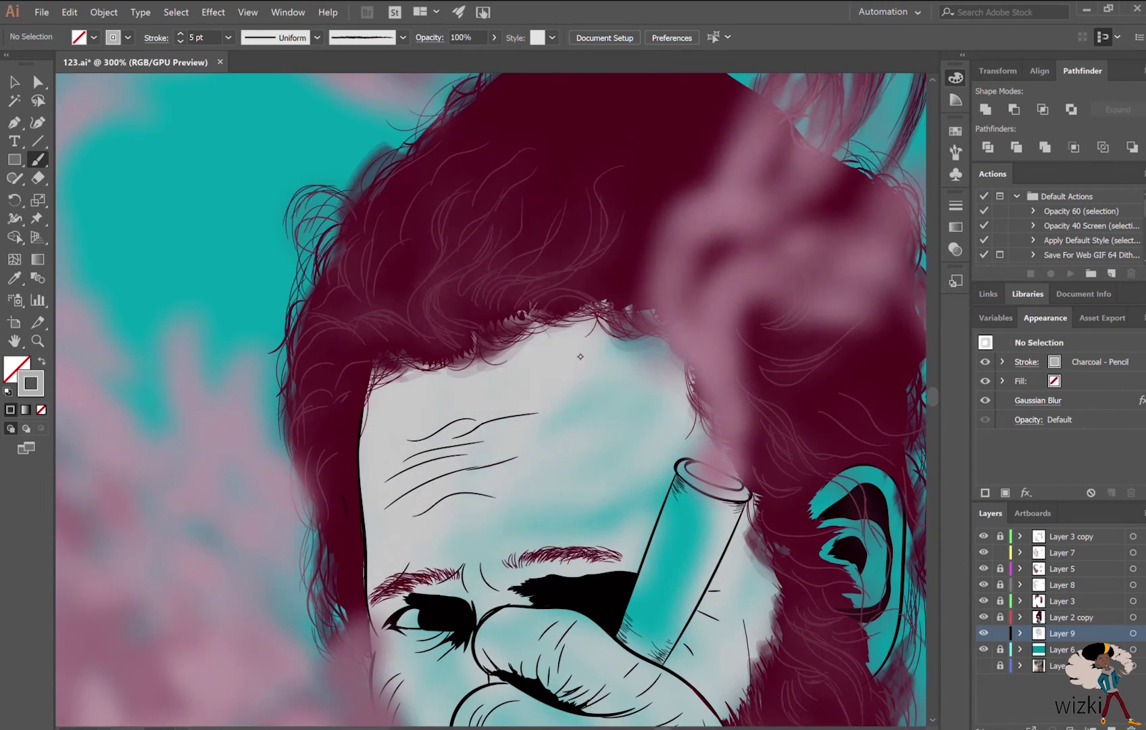
scroll(473, 304, "down", 5)
scroll(473, 304, "down", 2)
- Lighten the hand up to the knuckles with whitish Paintbrush strokes
left_click_drag(406, 527, 635, 683)
left_click_drag(554, 696, 641, 365)
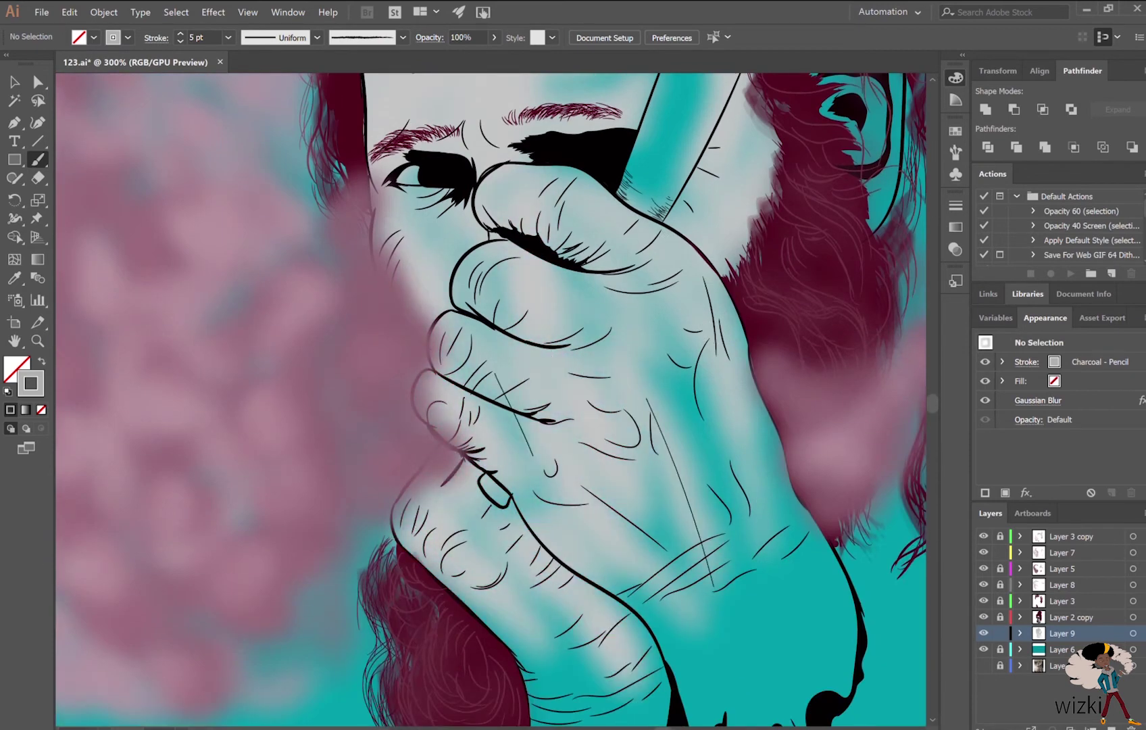
left_click_drag(486, 574, 426, 203)
left_click_drag(675, 378, 594, 162)
left_click_drag(500, 512, 675, 378)
left_click_drag(649, 703, 797, 385)
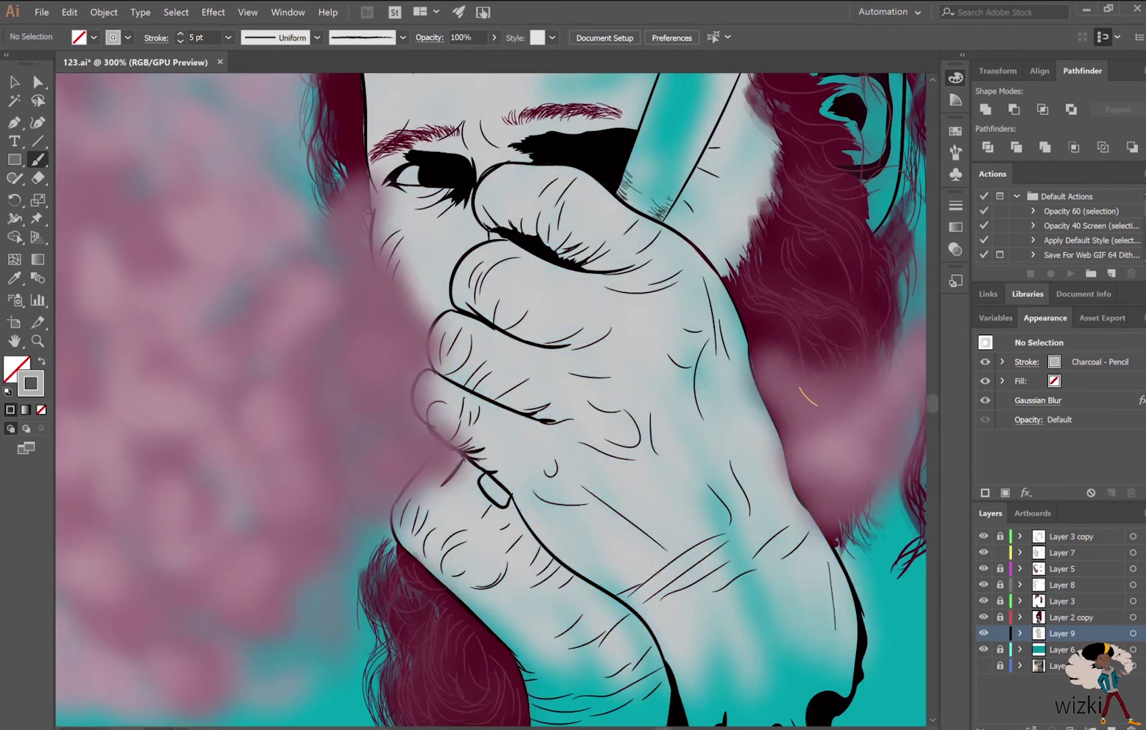
left_click_drag(844, 675, 743, 405)
scroll(777, 541, "down", 2)
left_click_drag(717, 675, 835, 588)
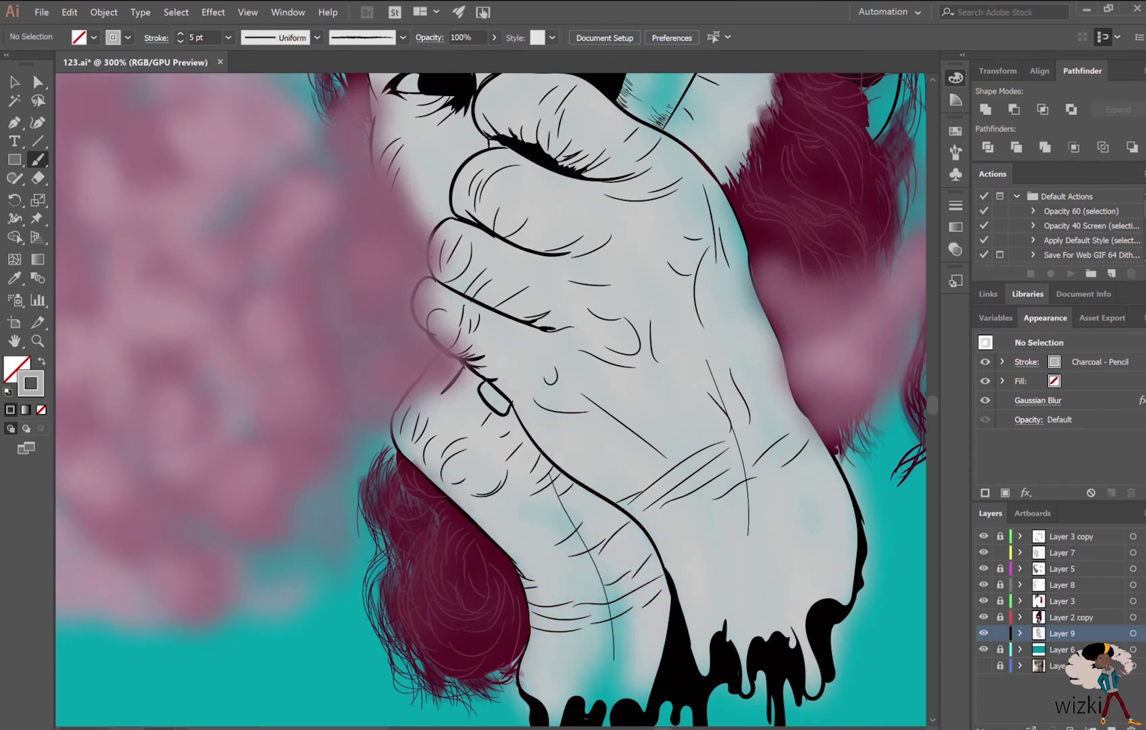
scroll(676, 541, "down", 3)
- Add thin Charcoal-Pencil lines along the dripping wrist
key("ctrl+plus")
scroll(583, 524, "right", 4)
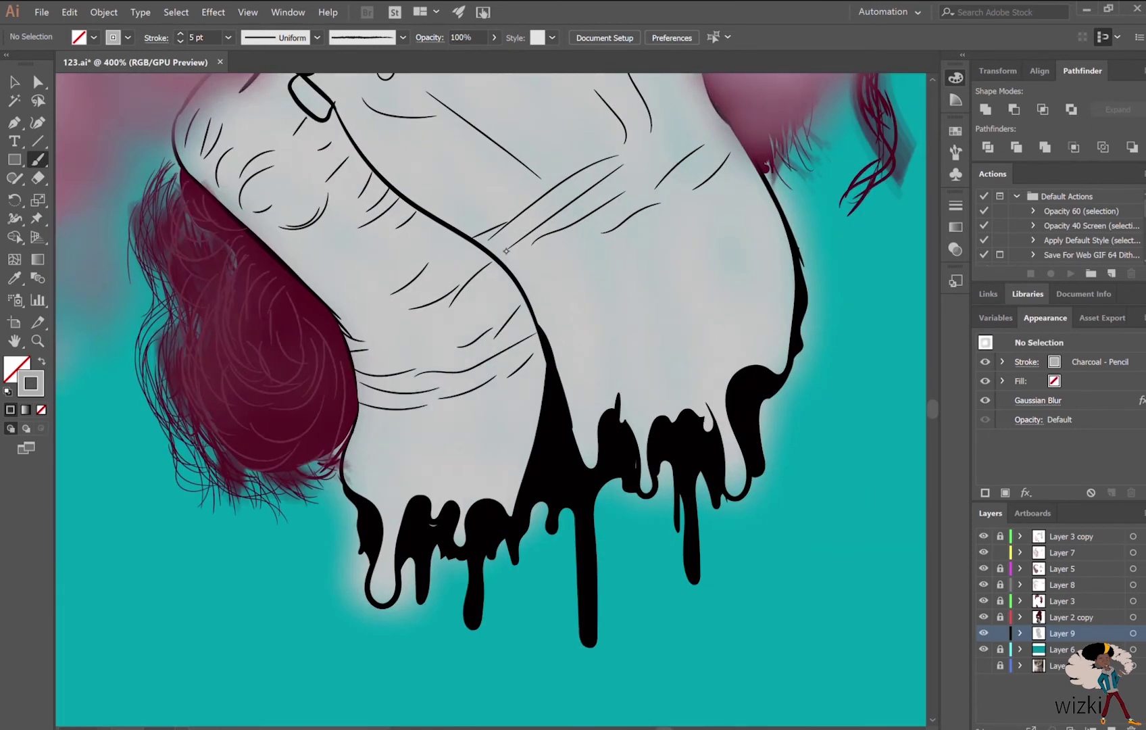
scroll(590, 379, "up", 4)
scroll(739, 365, "up", 6)
scroll(777, 369, "up", 4)
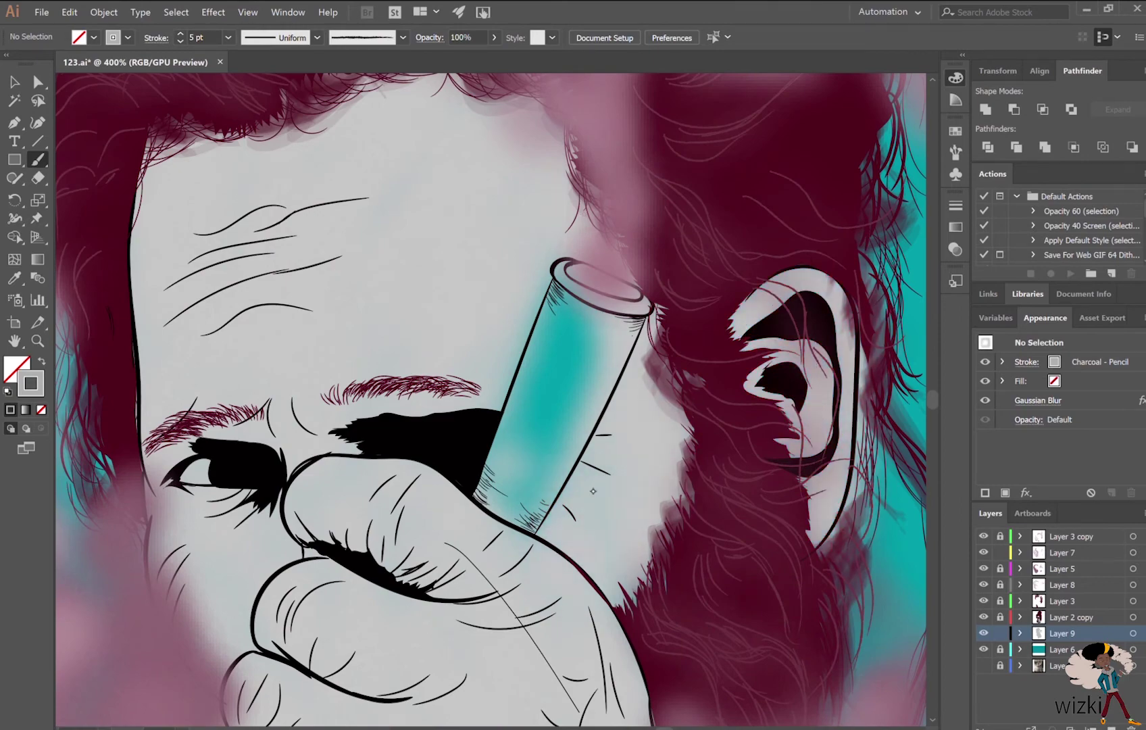
scroll(479, 386, "down", 5)
scroll(478, 608, "up", 3)
left_click_drag(348, 513, 462, 659)
left_click_drag(392, 649, 398, 718)
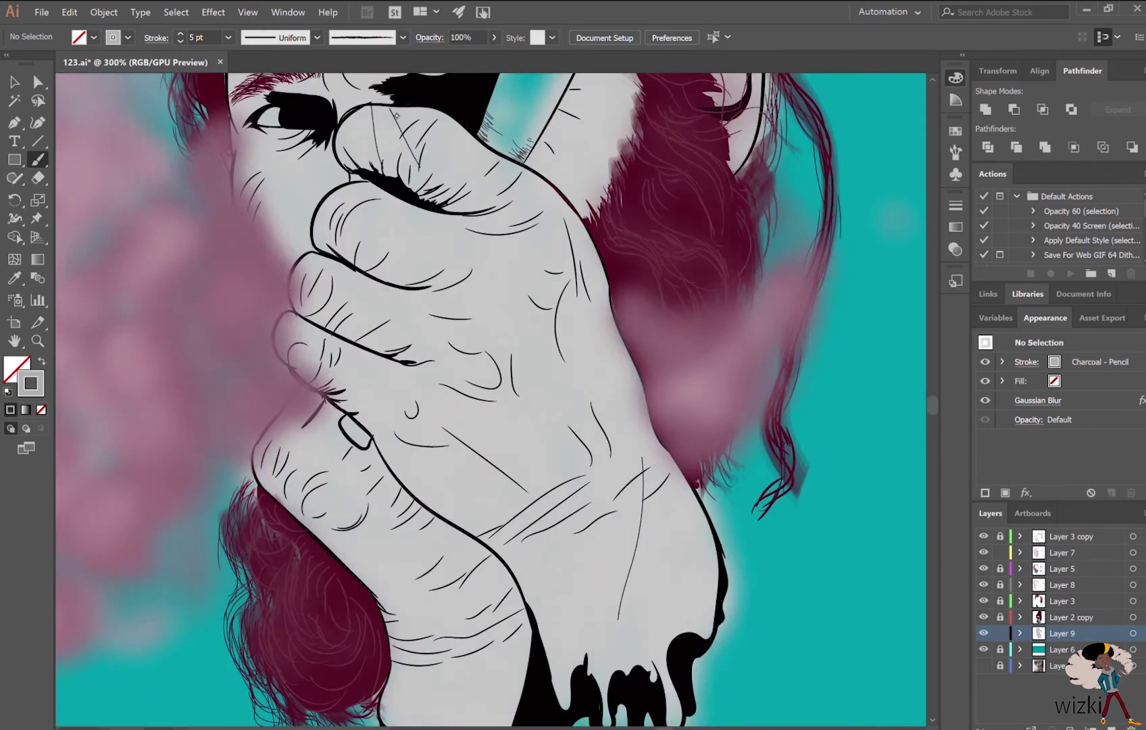
- Toggle the teal background layer to compare, then select the background with the Selection tool
scroll(507, 311, "down", 2)
scroll(507, 311, "down", 2)
scroll(507, 311, "down", 2)
scroll(506, 311, "down", 1)
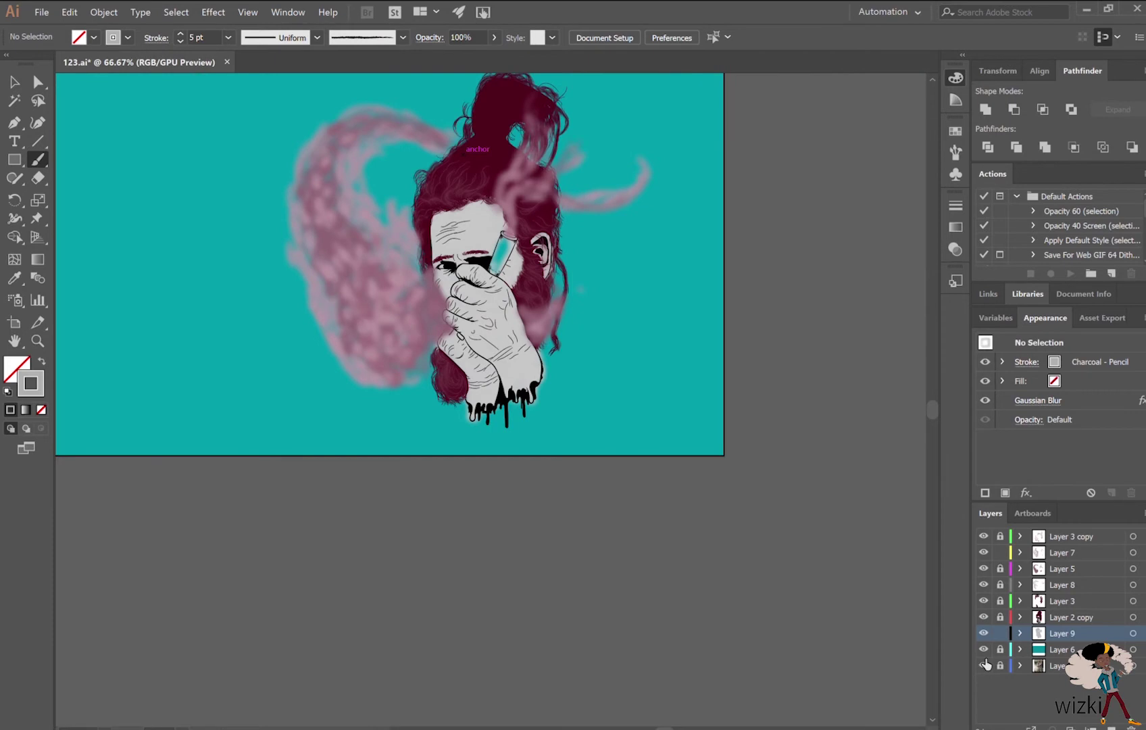
left_click(984, 650)
key("v")
left_click(676, 405)
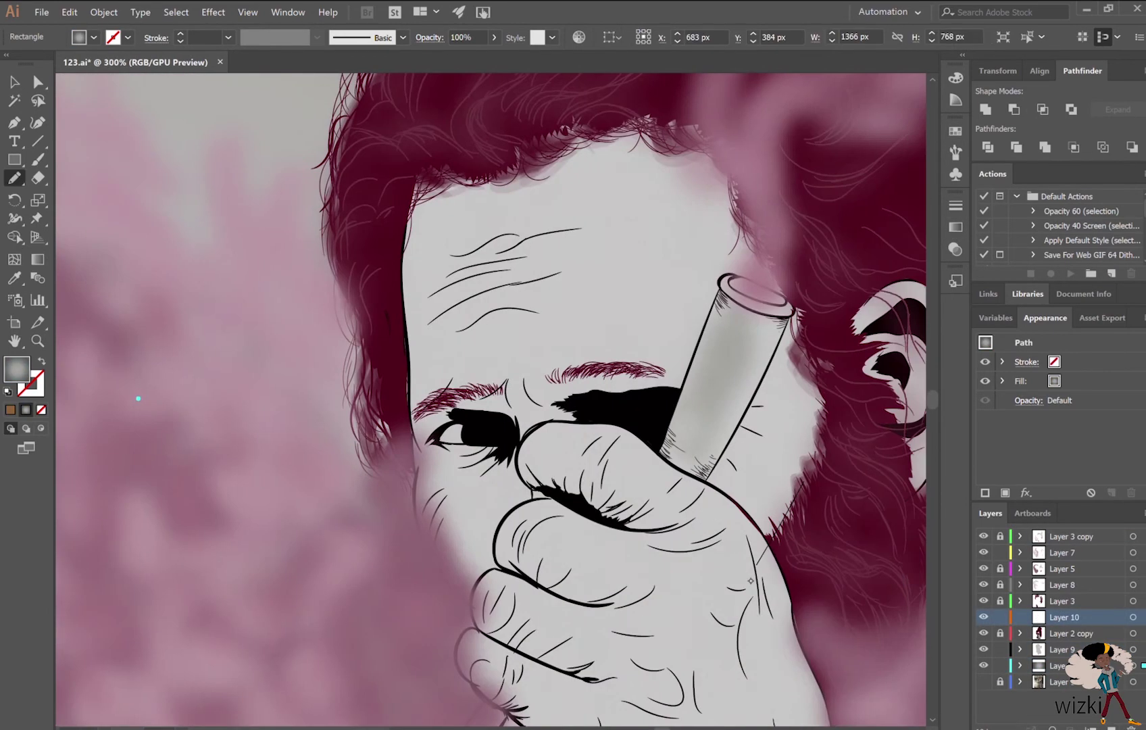
- Trace the pipe held to the face with the Pencil and fill it orange using the Eyedropper
key("ctrl+plus")
left_click_drag(677, 344, 635, 466)
key("ctrl+plus")
key("ctrl+plus")
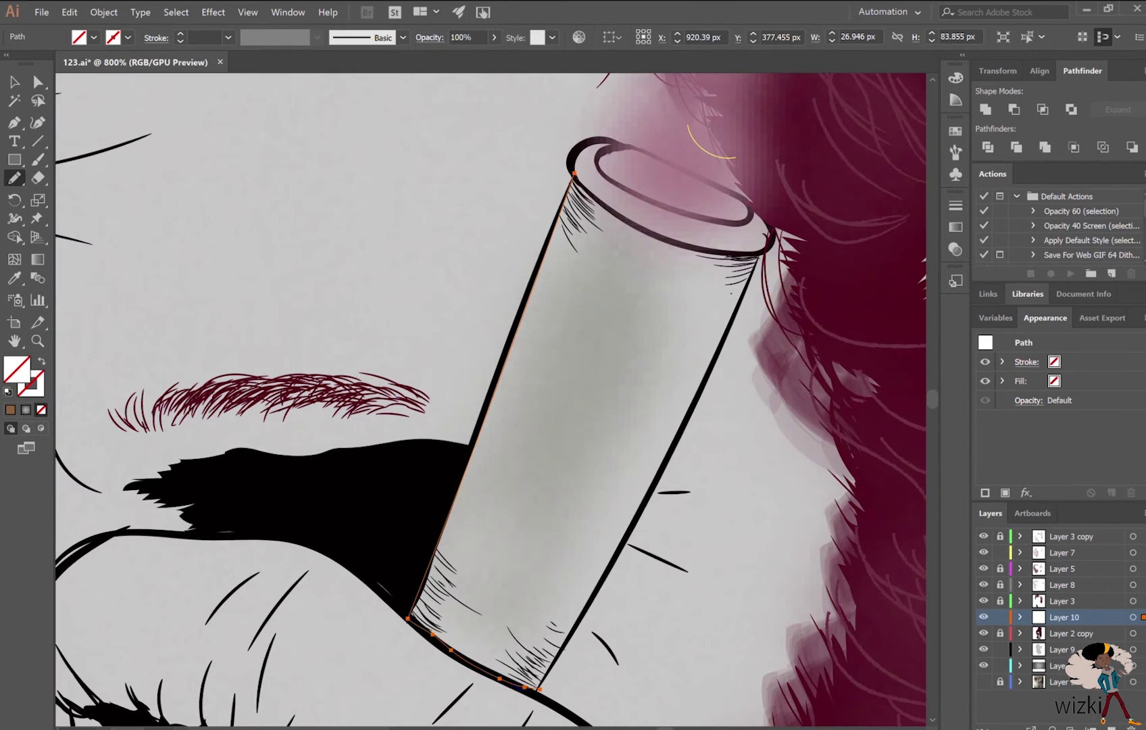
left_click_drag(767, 237, 662, 238)
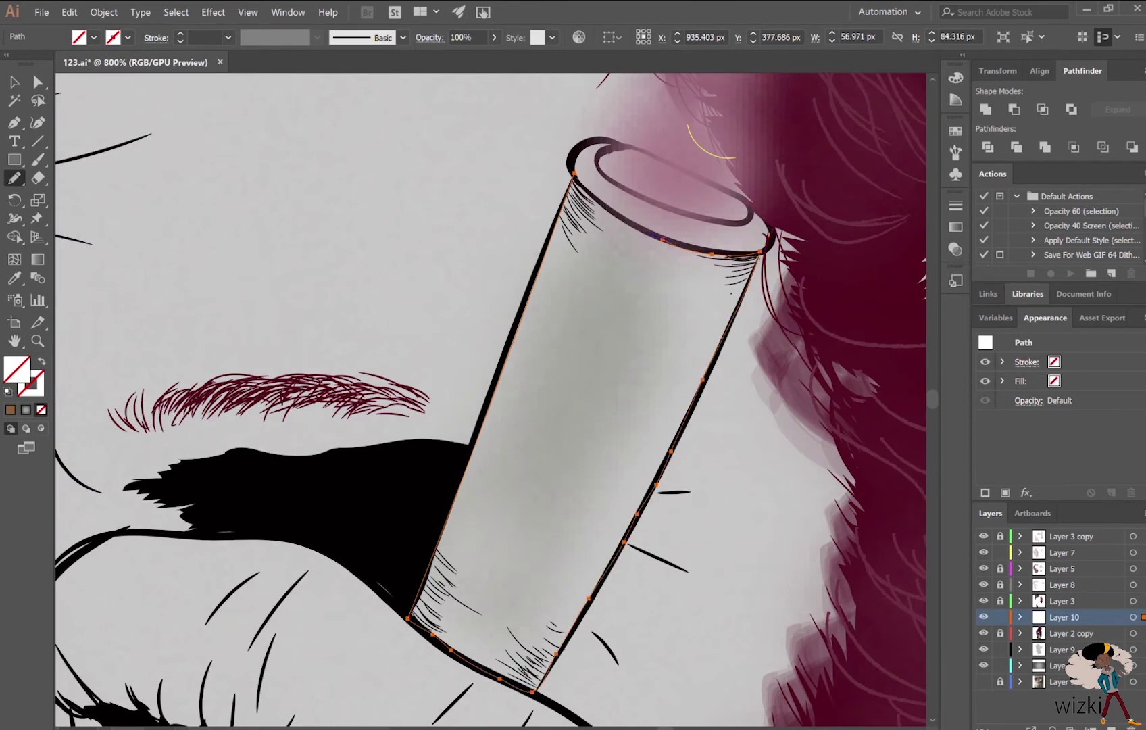
key("i")
left_click(10, 410)
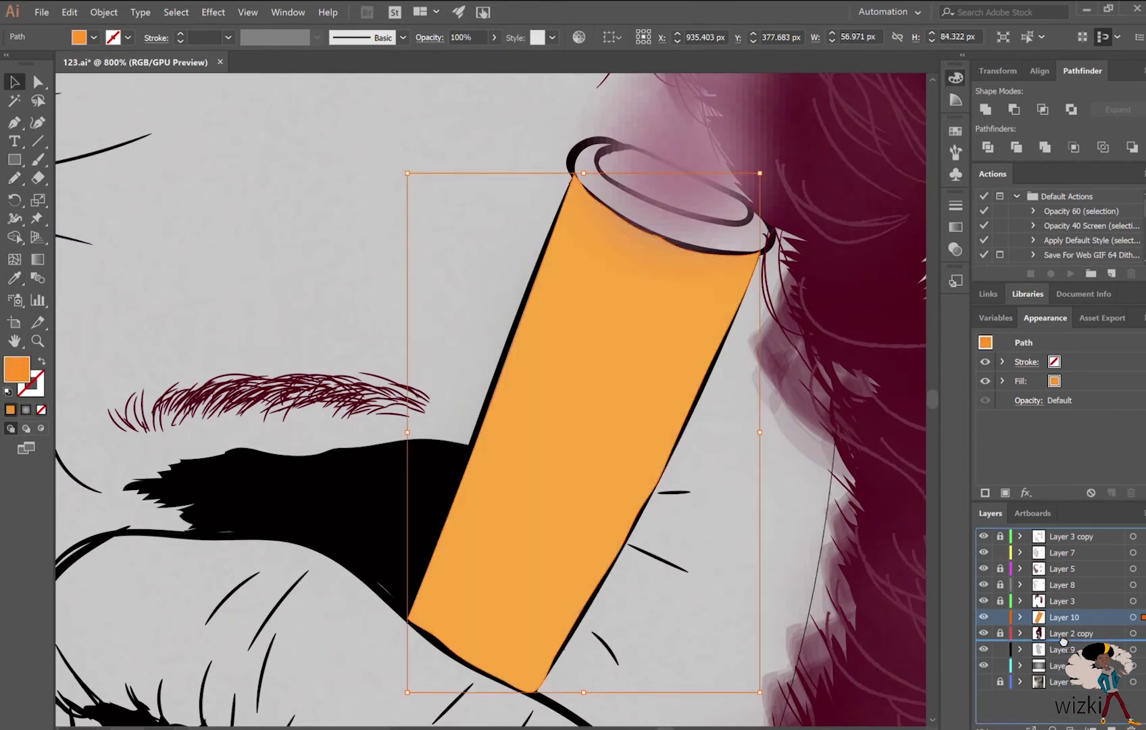
scroll(733, 467, "up", 3)
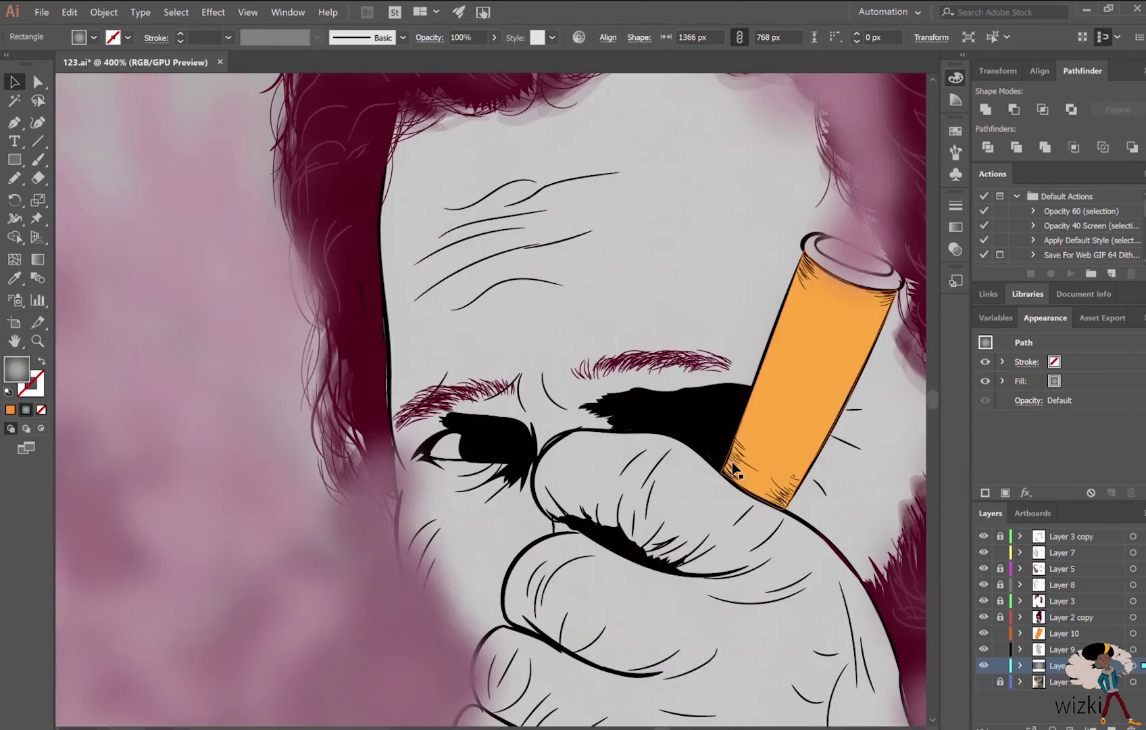
- Make the eye's small highlight shape light grey with the Eyedropper
left_click(456, 444)
key("i")
left_click(868, 473)
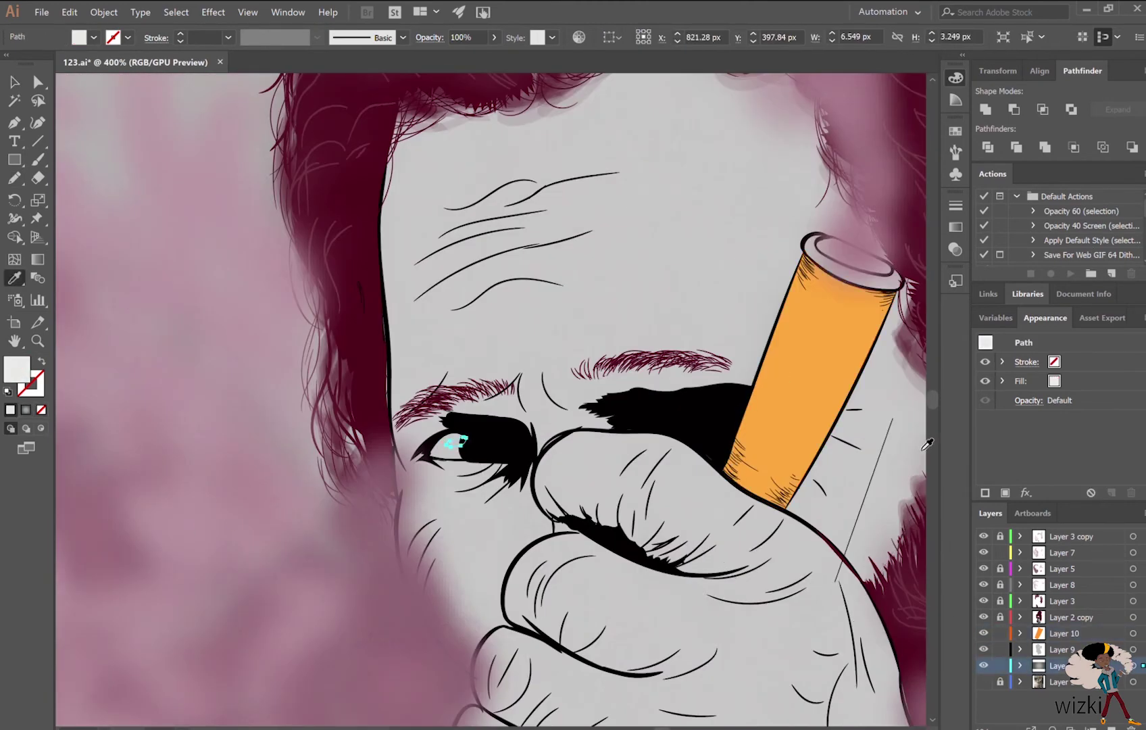
key("ctrl+shift+a")
key("v")
- Pencil a ring around the pipe's rim and fill it with the sampled brown
scroll(664, 292, "up", 2)
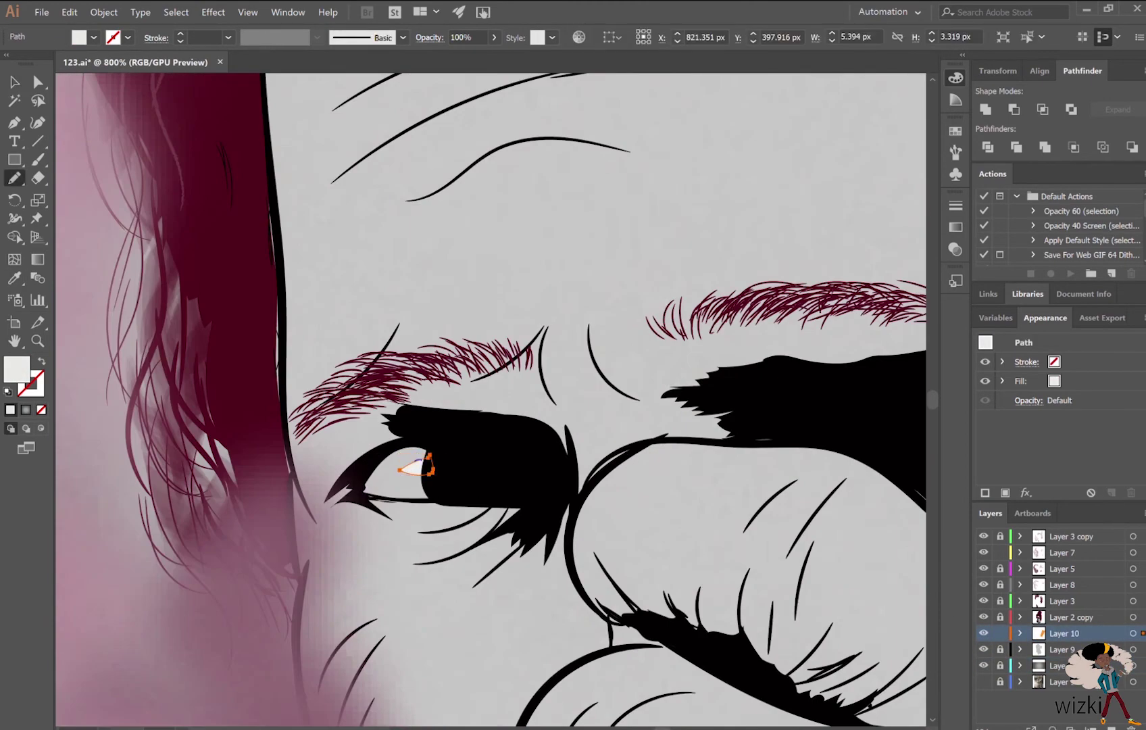
key("ctrl+1")
scroll(541, 341, "up", 4)
key("n")
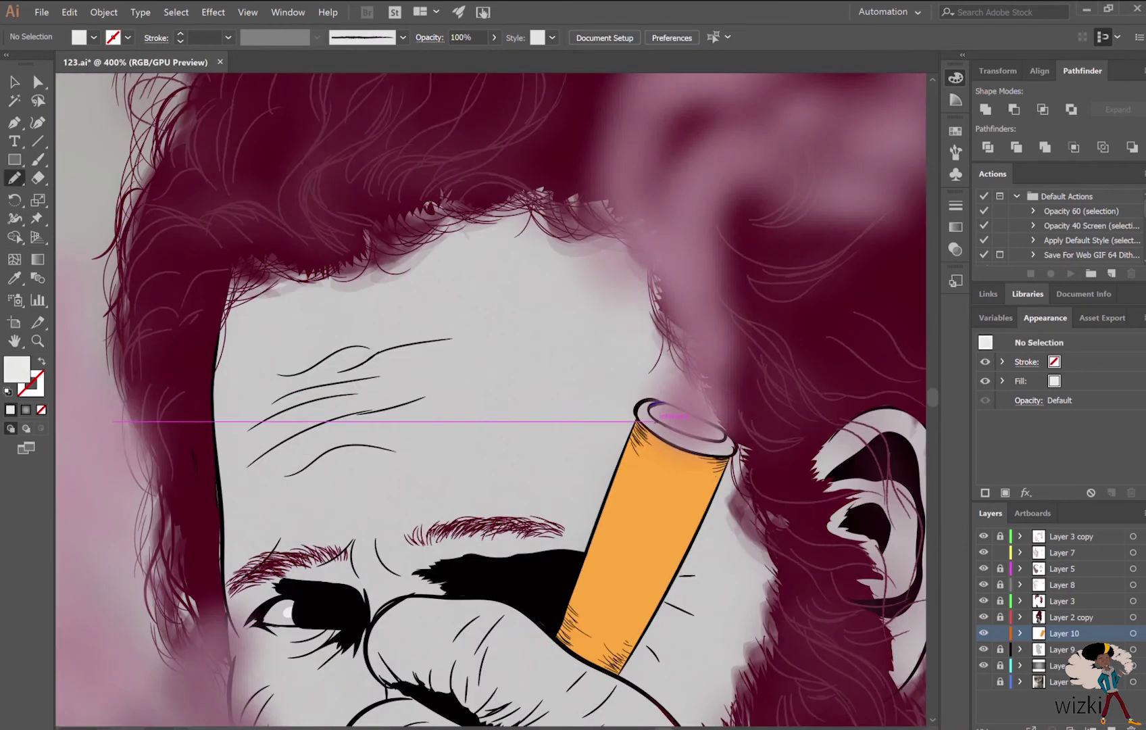
left_click_drag(676, 416, 662, 404)
scroll(787, 450, "up", 3)
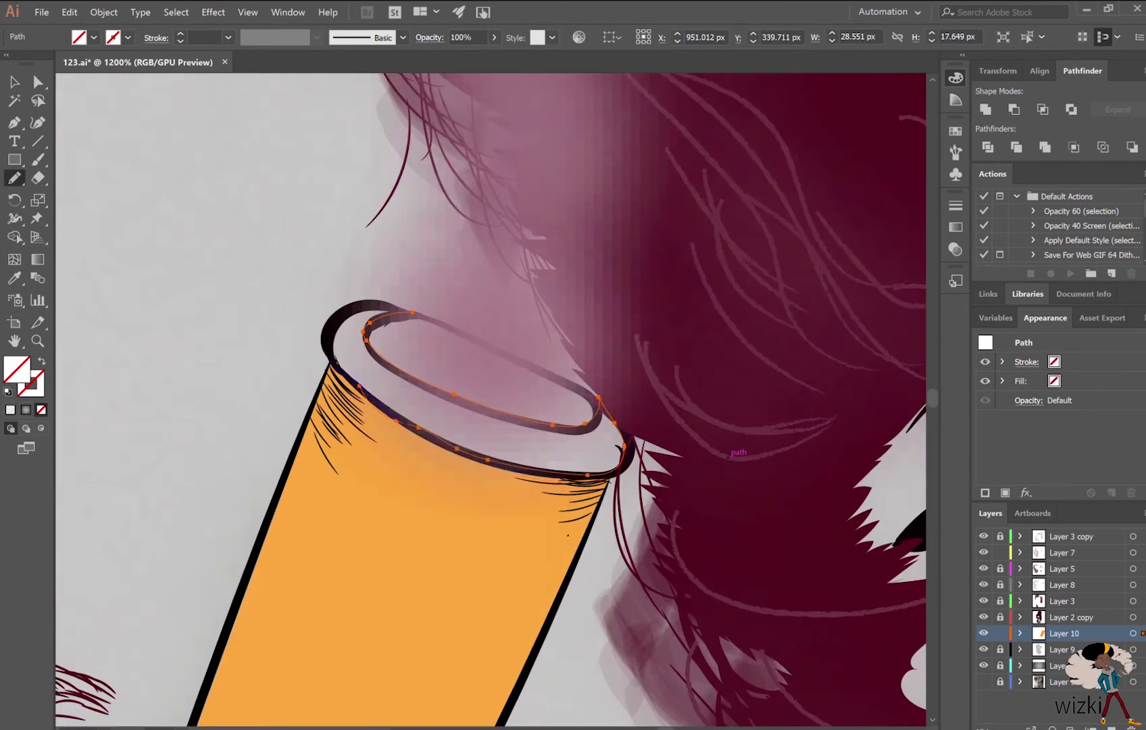
key("i")
left_click(514, 493)
key("v")
key("ctrl+shift+a")
- Hide the grey gradient background and Layer 9 to reveal the photo, lock the pipe's layer and add Layer 11
key("ctrl+1")
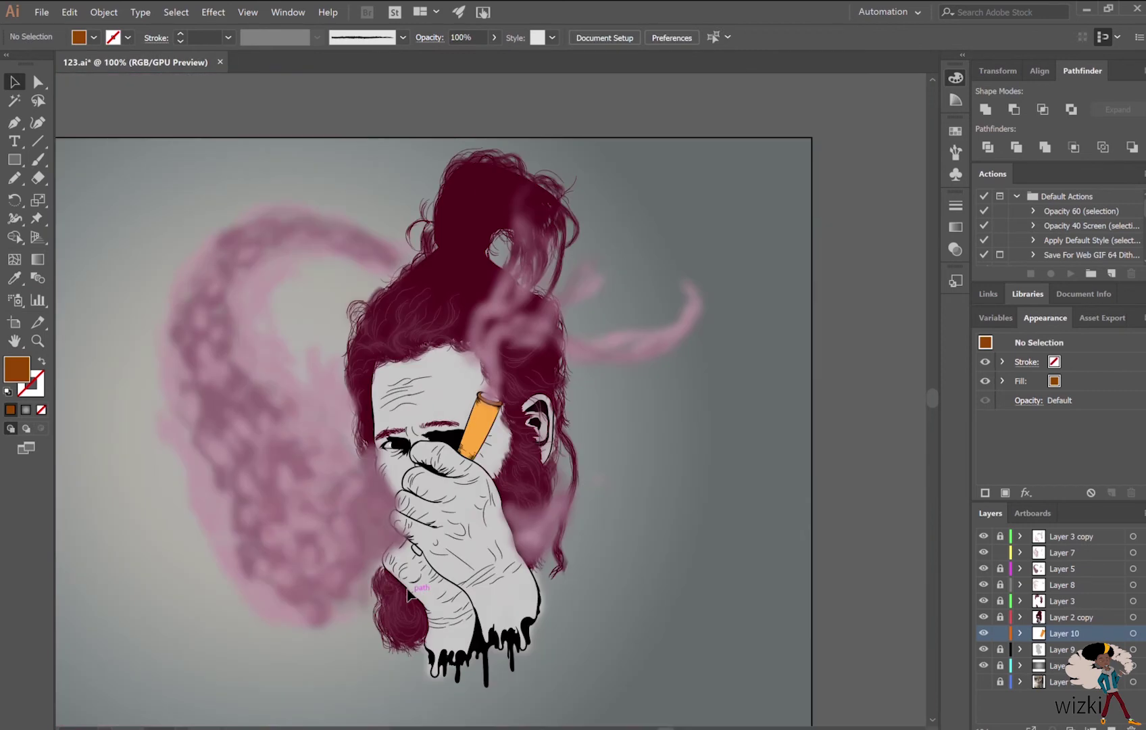
scroll(603, 483, "left", 3)
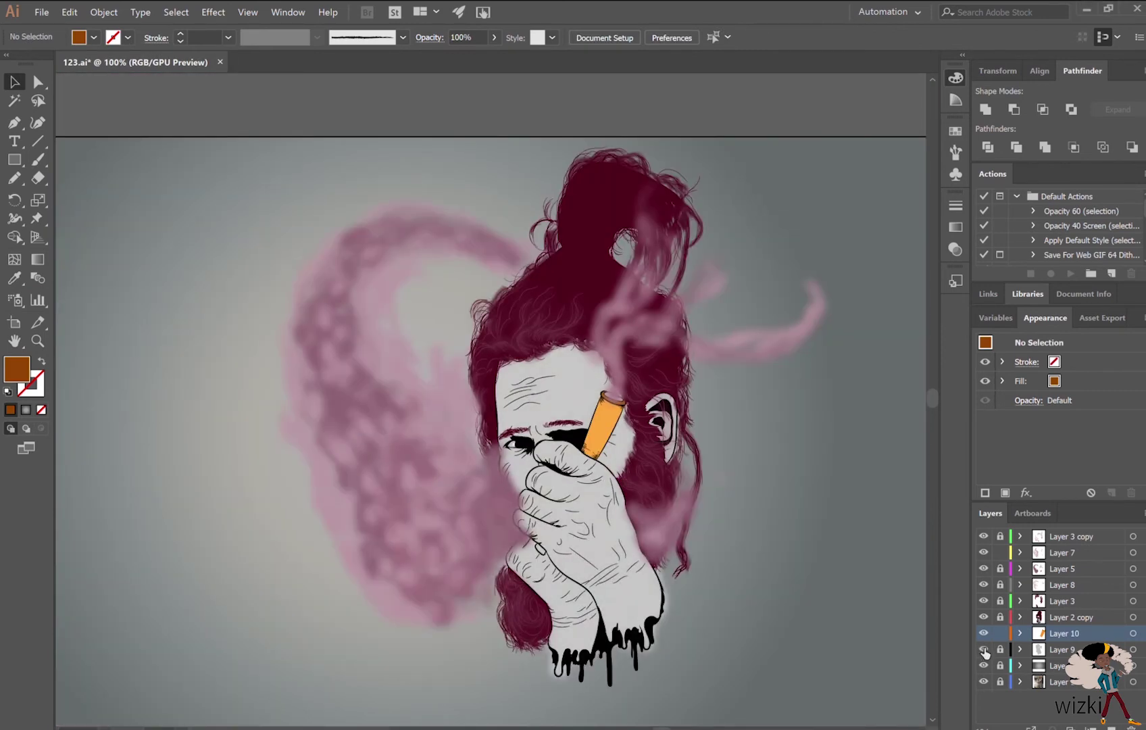
left_click(984, 665)
left_click(1000, 632)
left_click(1060, 649)
key("ctrl+l")
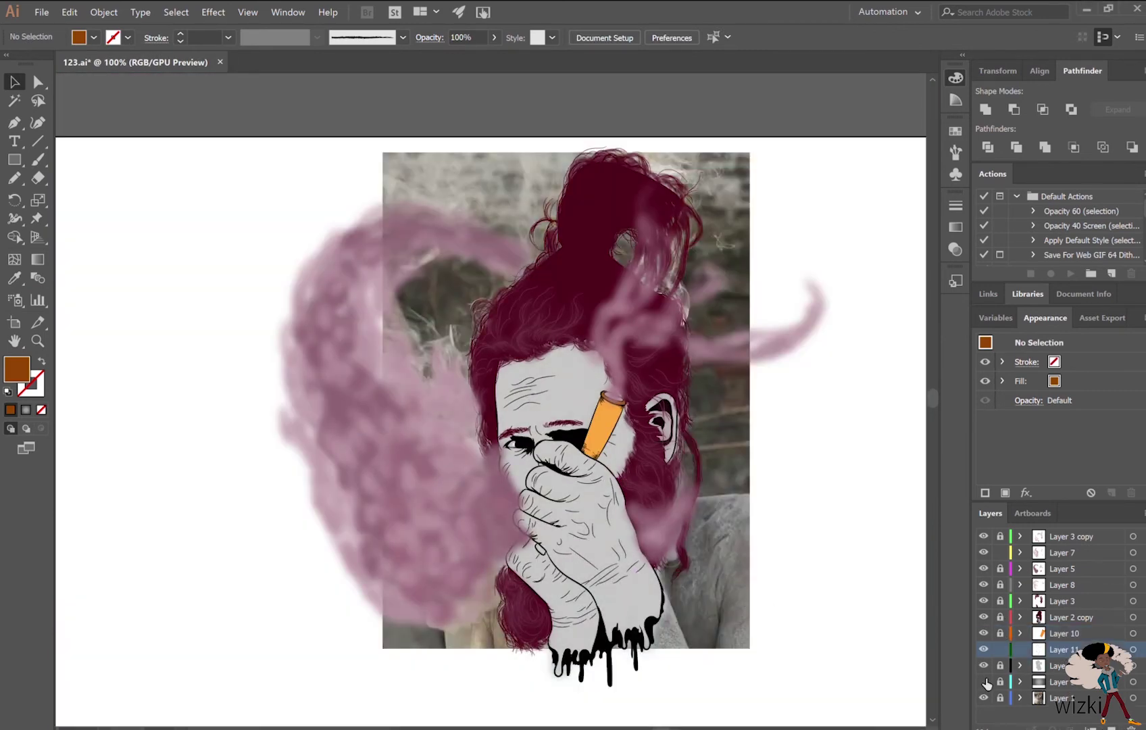
left_click(983, 665)
scroll(789, 645, "up", 2)
- On Layer 7, paint whitish Charcoal - Pencil wisps along the smoke's left edge and a pink wisp over the hair
key("b")
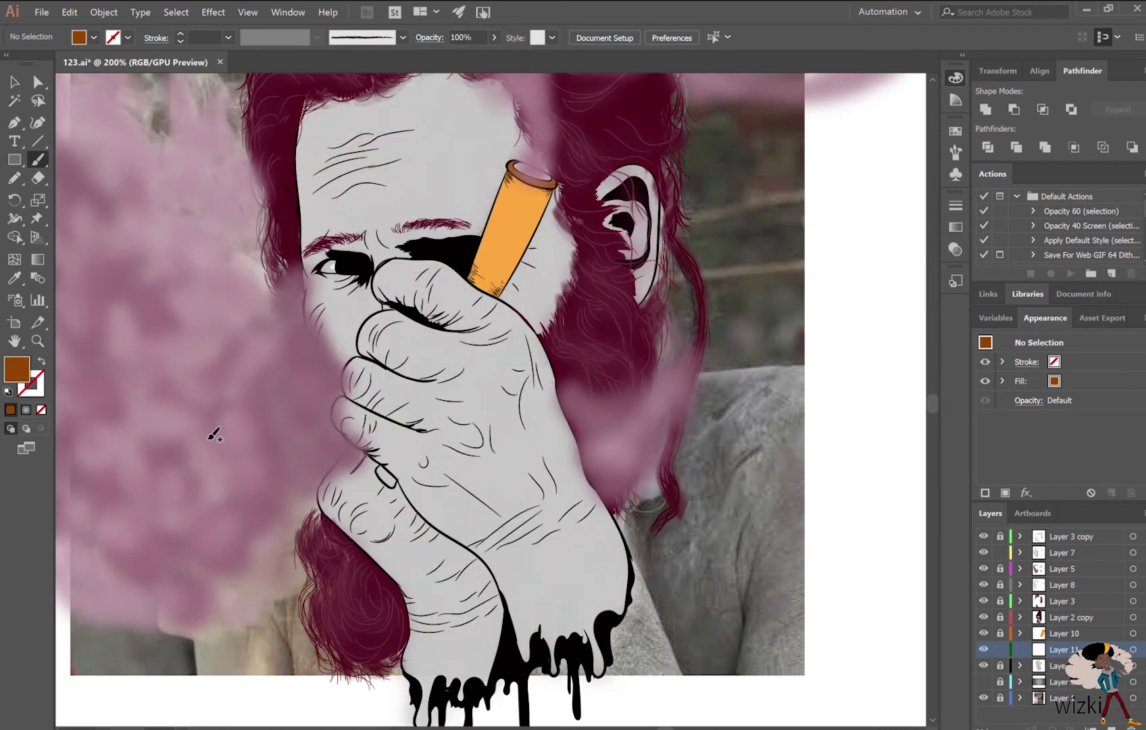
key("i")
left_click(984, 665)
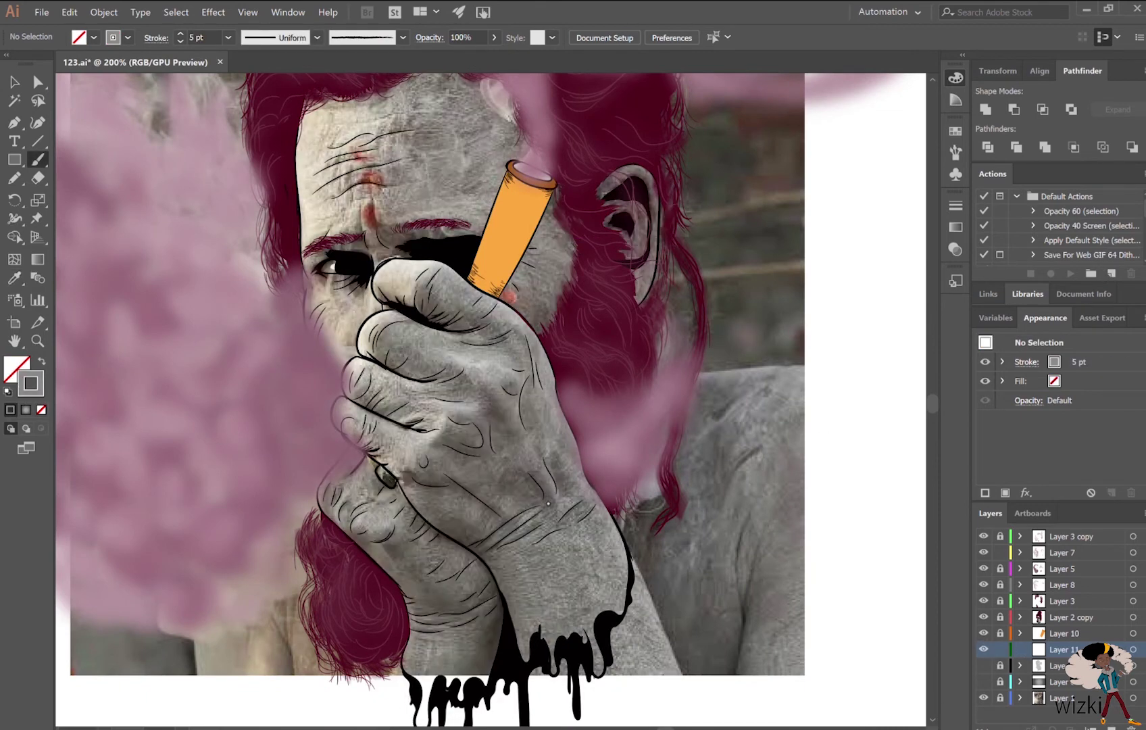
key("b")
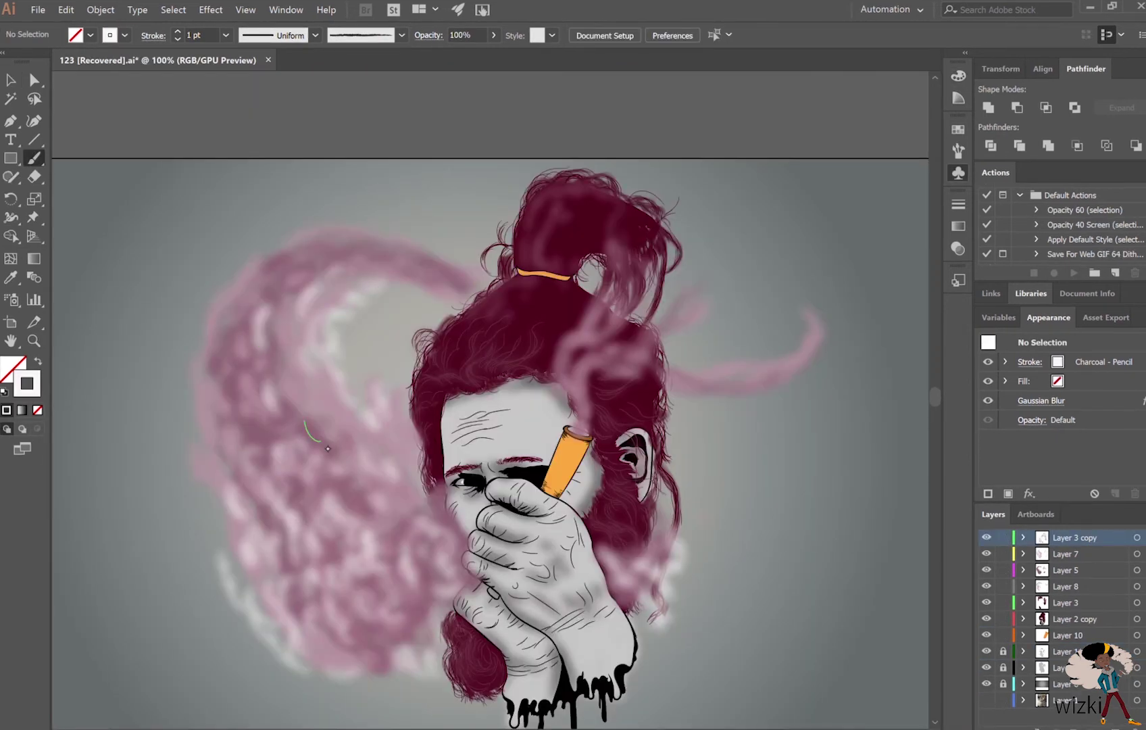
left_click_drag(335, 326, 244, 277)
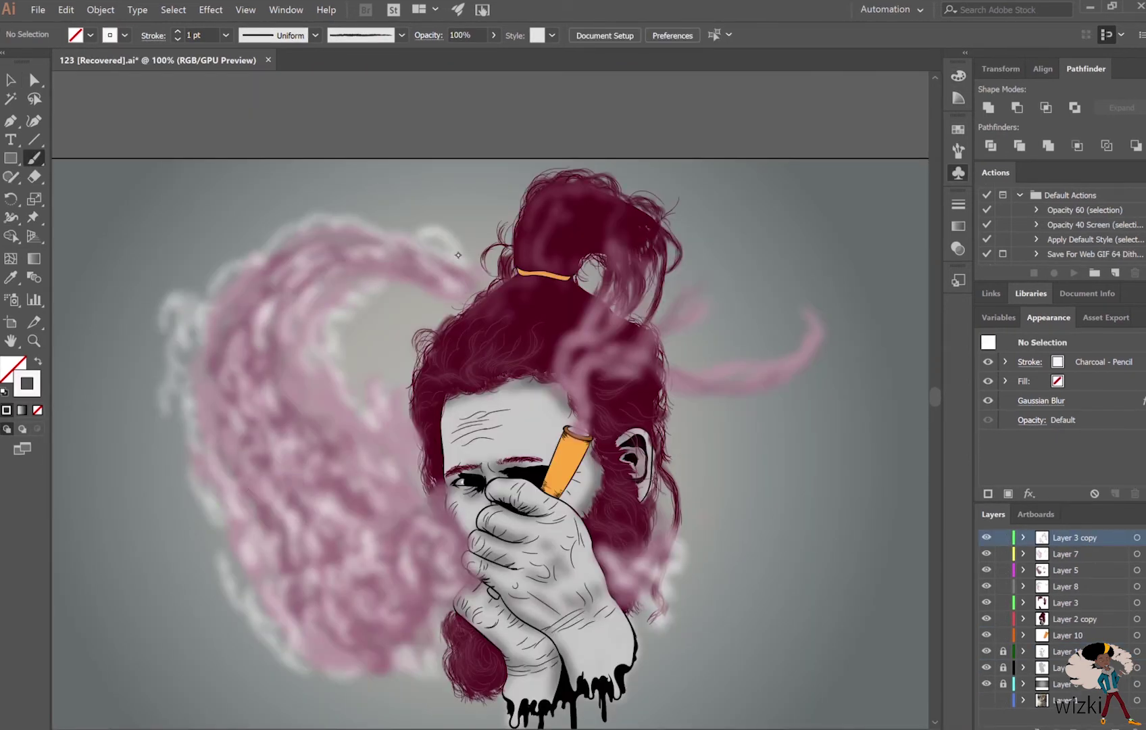
left_click_drag(595, 406, 613, 343)
left_click_drag(718, 373, 717, 373)
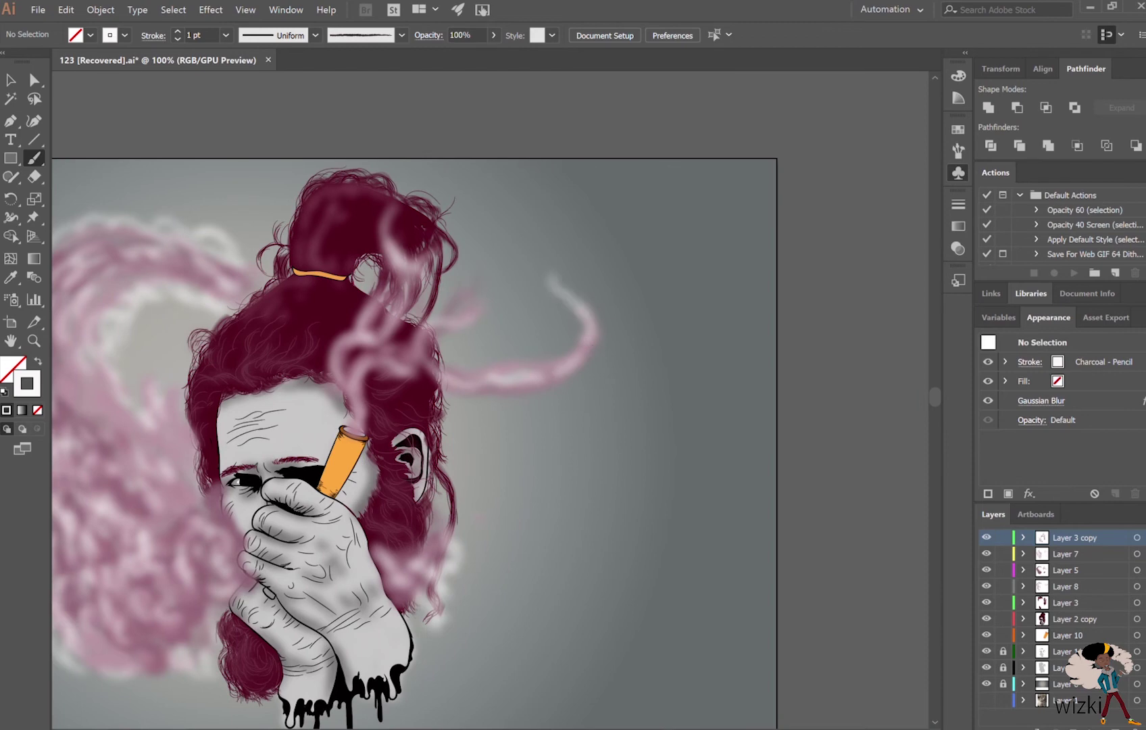
- Zoom out and back in to review the new smoke strokes across the artwork
key("ctrl+minus")
key("ctrl+minus")
key("ctrl+plus")
key("ctrl+plus")
key("ctrl+plus")
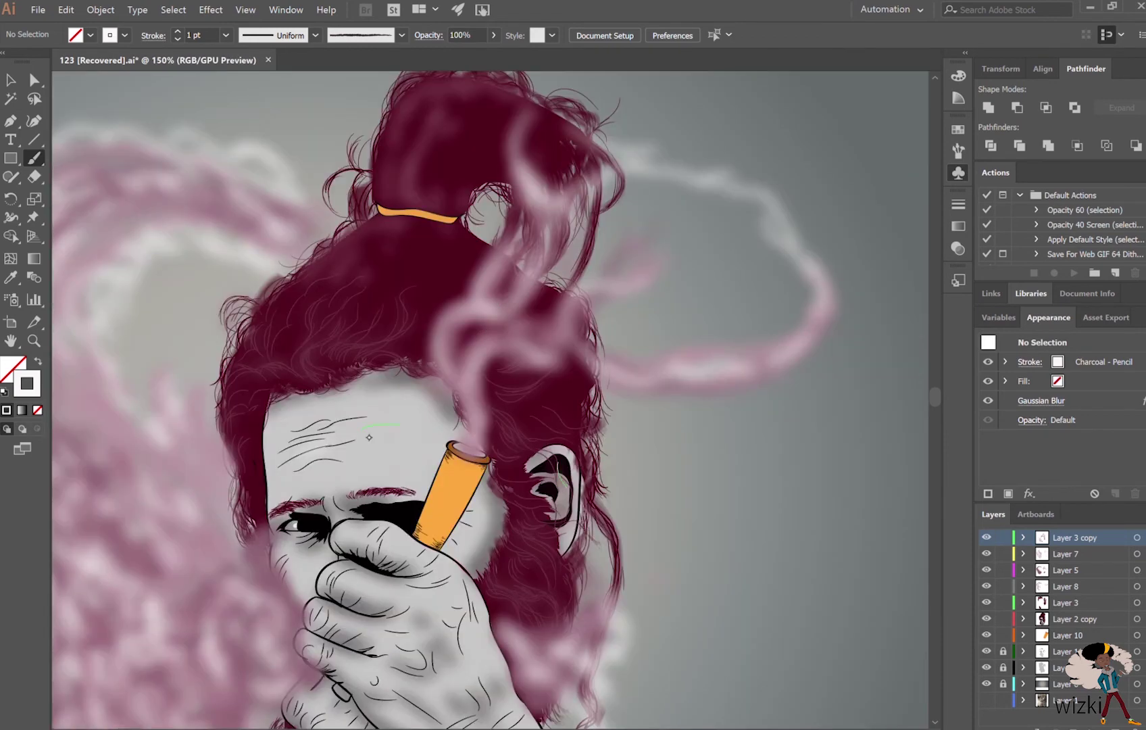
scroll(343, 545, "down", 3)
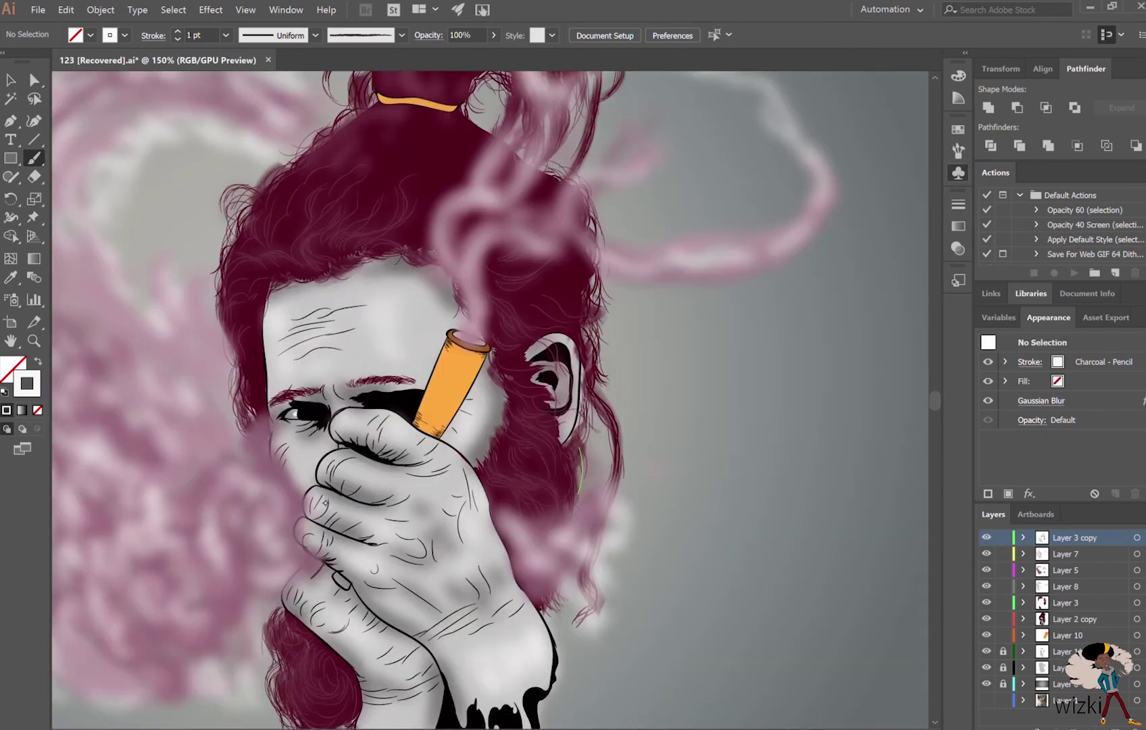
scroll(681, 524, "down", 5)
key("ctrl+minus")
key("ctrl+minus")
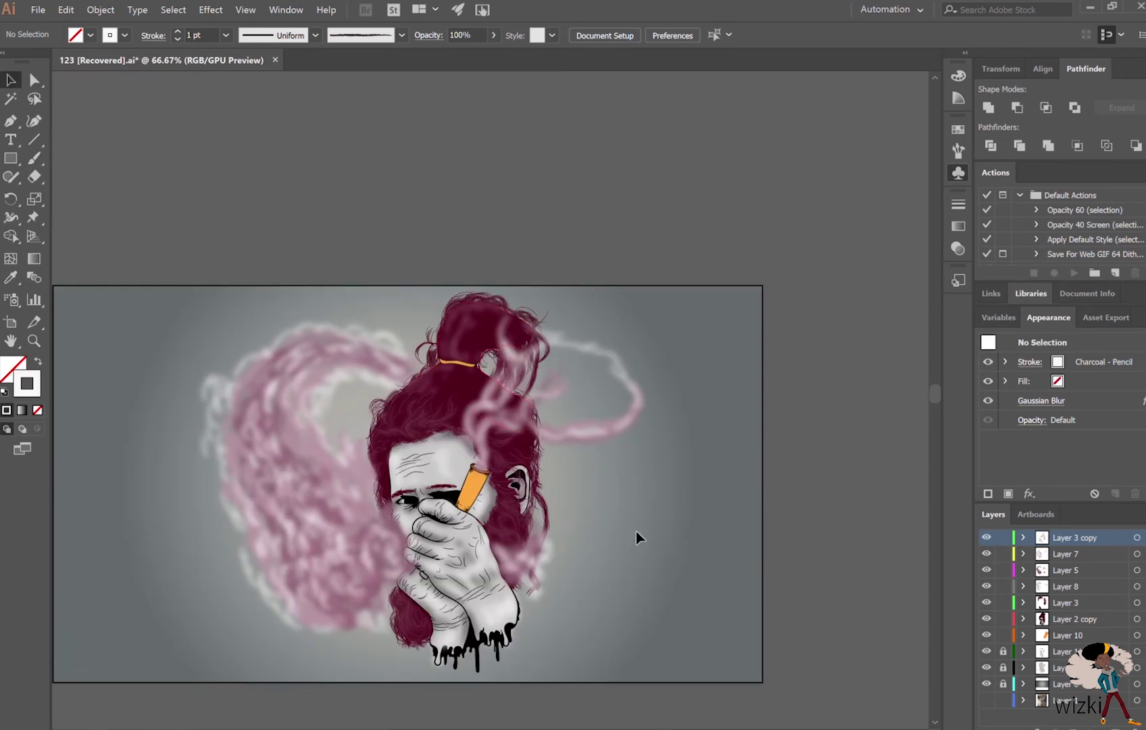
key("ctrl+plus")
key("b")
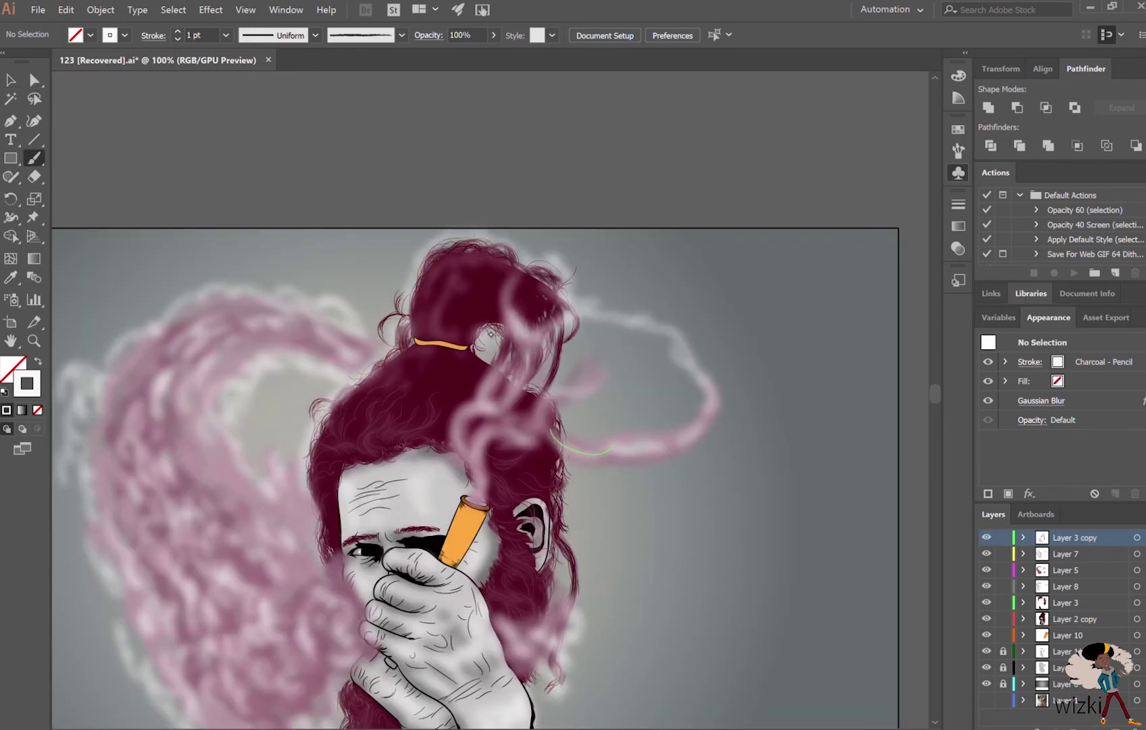
scroll(564, 570, "down", 4)
key("ctrl+minus")
- Select the small orange finger ring and lock its layer, Layer 10
key("ctrl+plus")
key("ctrl+plus")
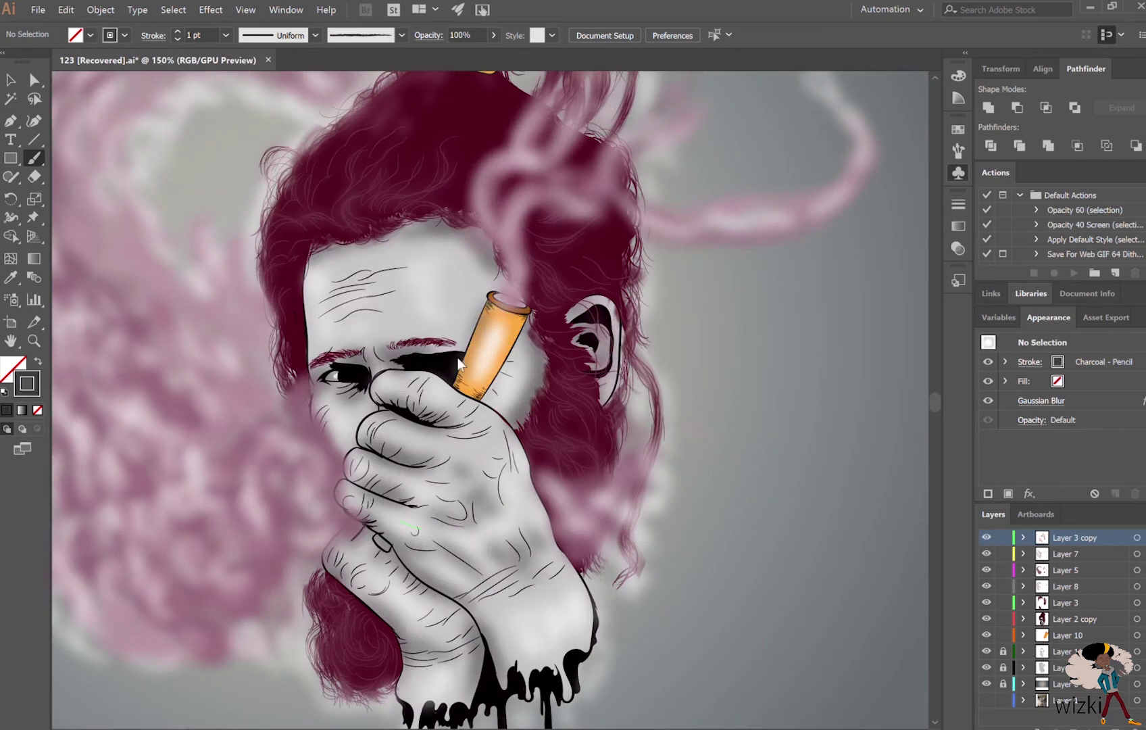
key("n")
key("ctrl+minus")
key("ctrl+minus")
key("ctrl+plus")
key("ctrl+plus")
key("ctrl+plus")
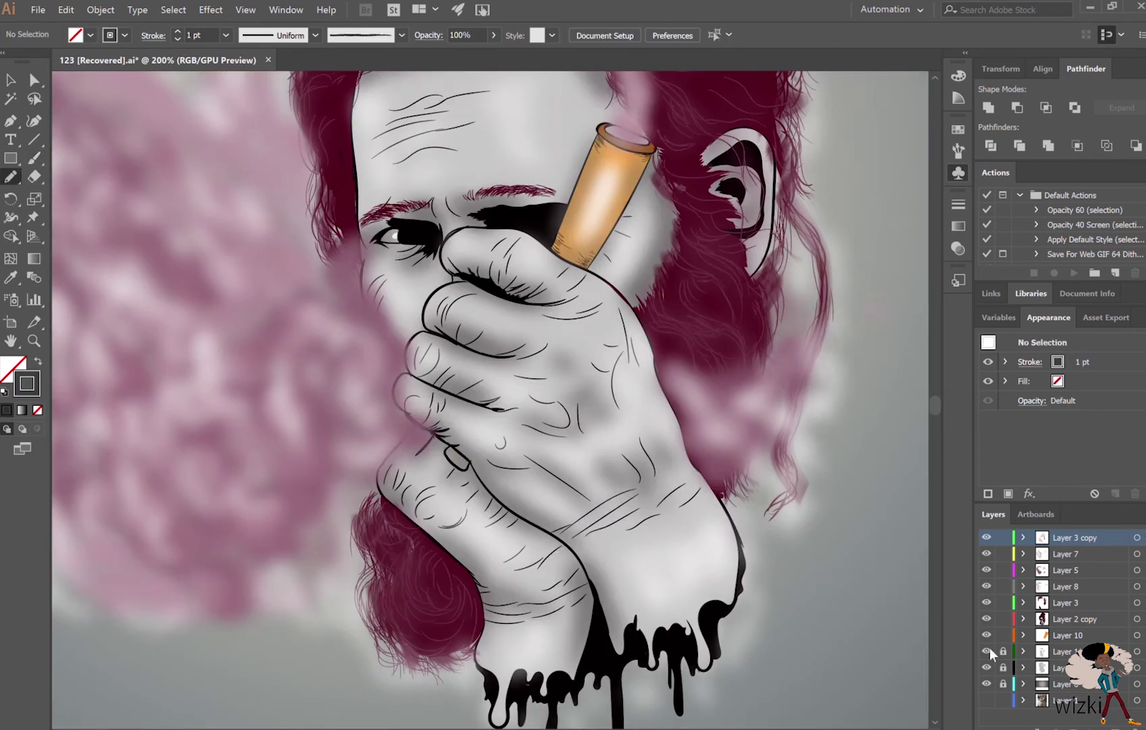
left_click(456, 458, "ctrl")
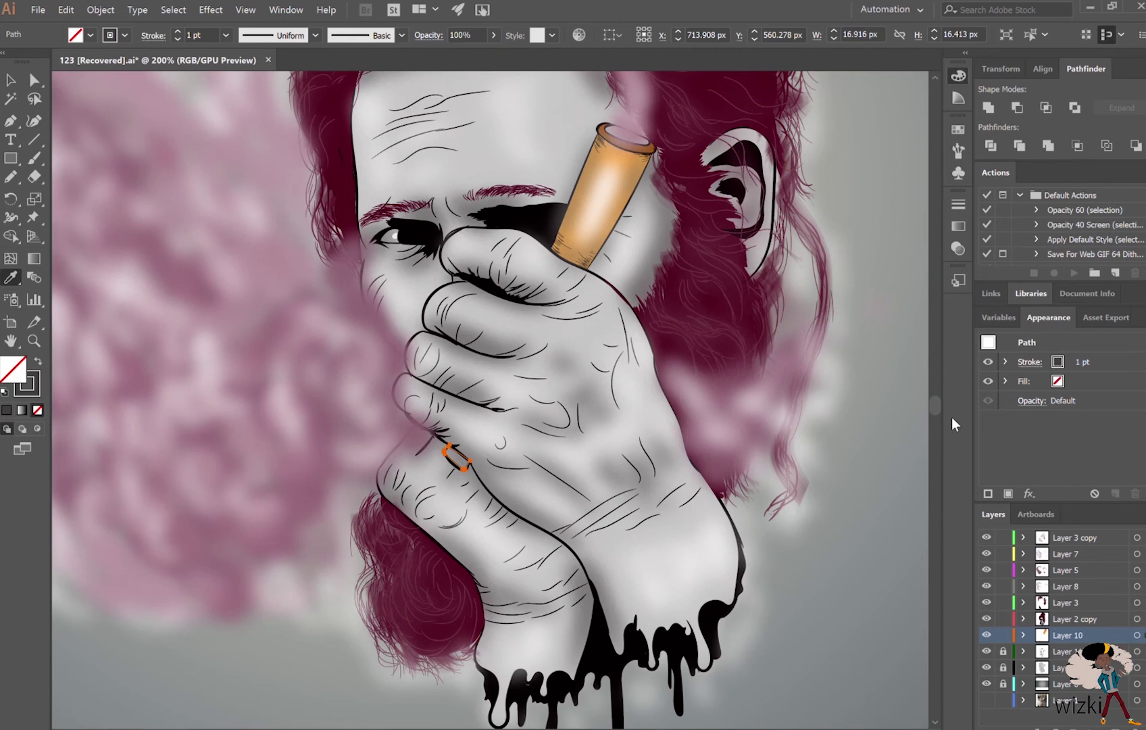
key("ctrl+2")
key("b")
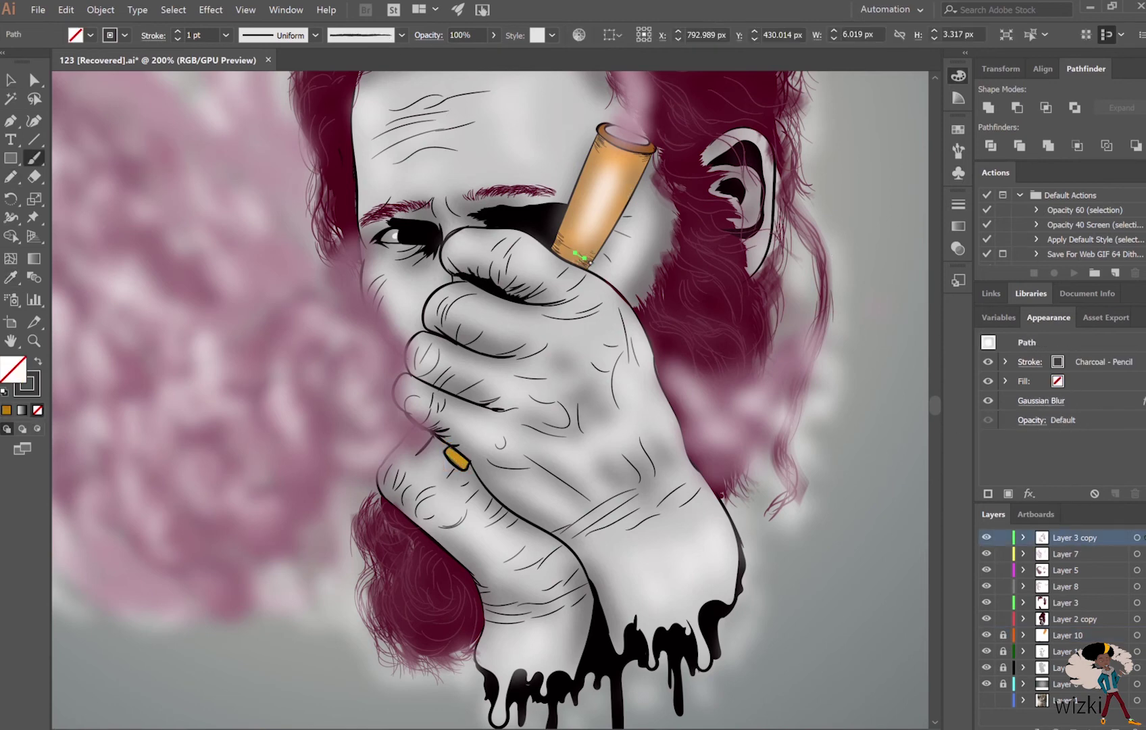
key("ctrl+minus")
key("ctrl+minus")
key("ctrl+minus")
- Paint a new fine hair strand into the top bun with the Paintbrush
key("ctrl+plus")
key("ctrl+plus")
key("ctrl+plus")
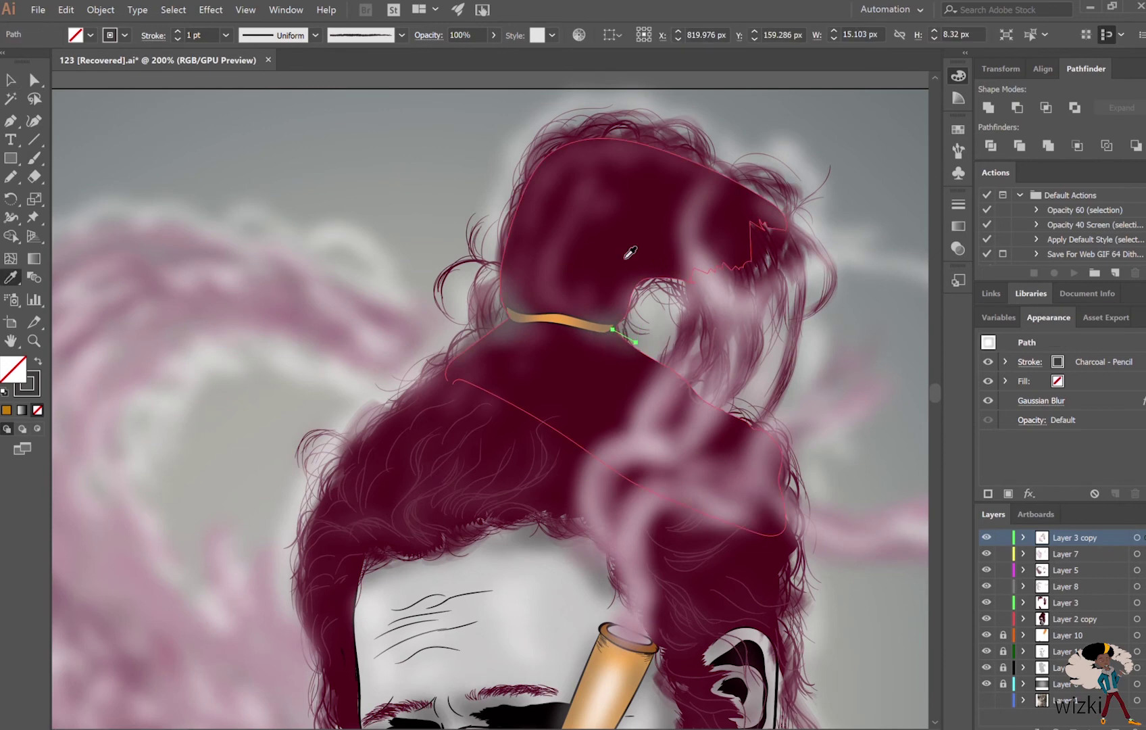
left_click_drag(589, 183, 549, 280)
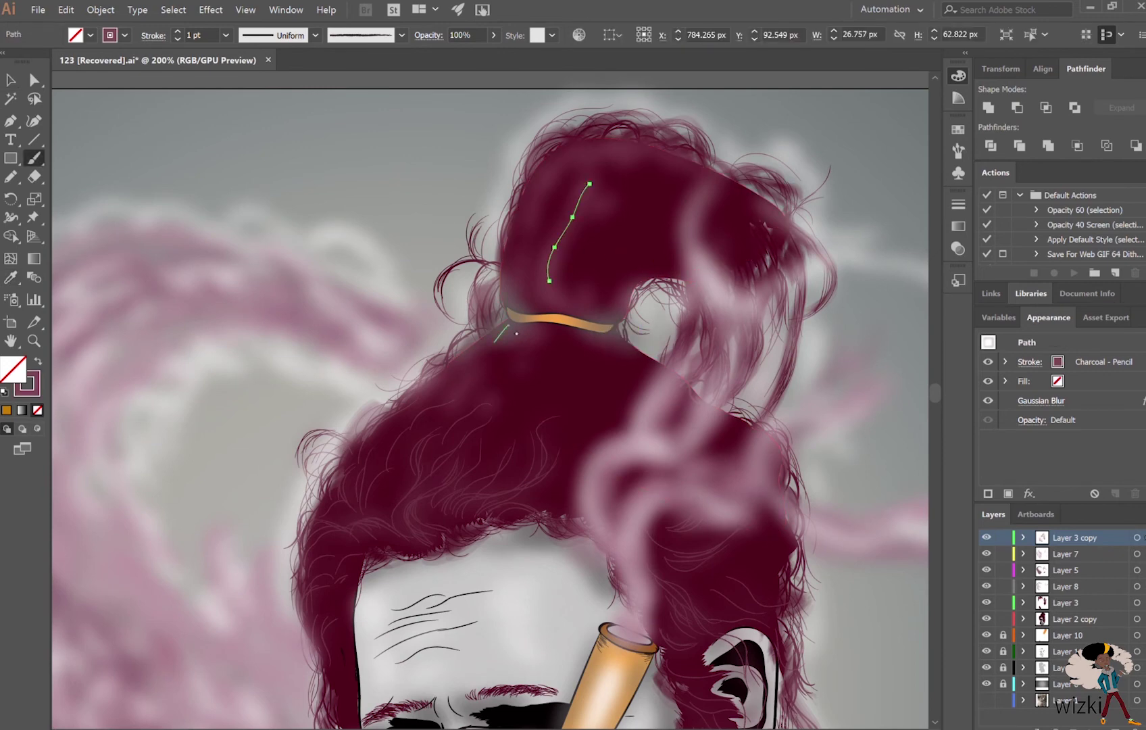
key("ctrl+shift+a")
scroll(382, 487, "down", 2)
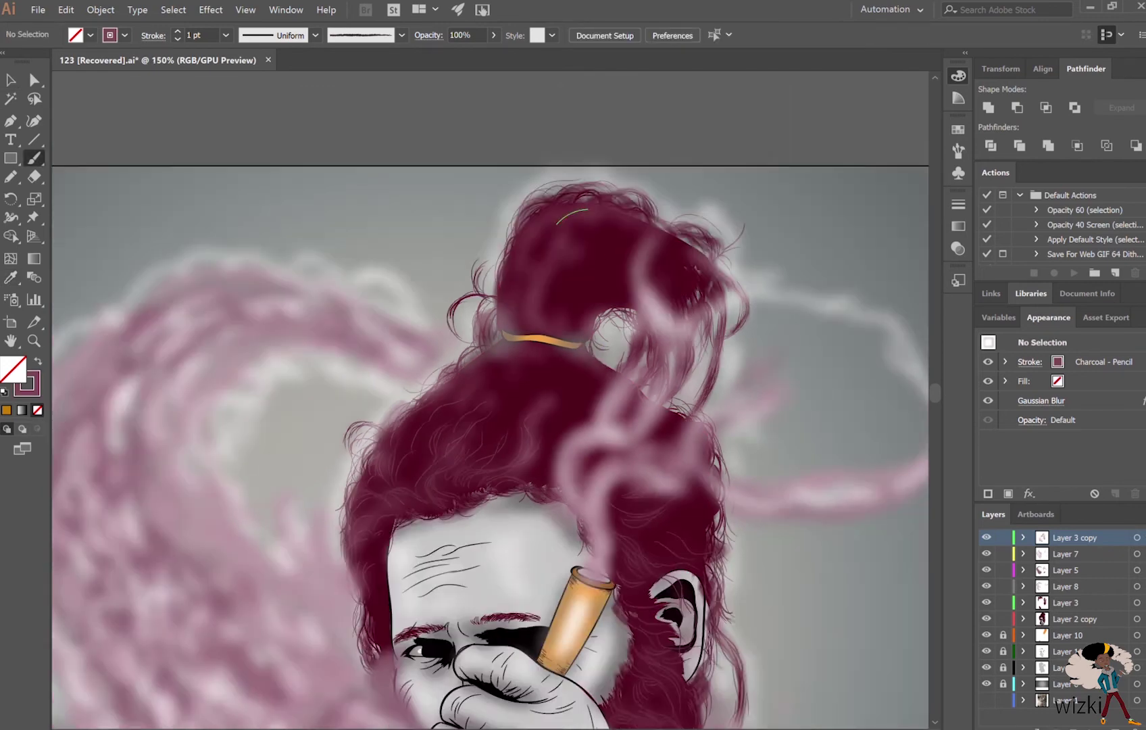
scroll(381, 486, "down", 1)
scroll(683, 338, "up", 3)
- On Layer 2 copy, pencil a short strand beside the hand and give it the hair's thin maroon stroke
key("n")
left_click(1068, 619)
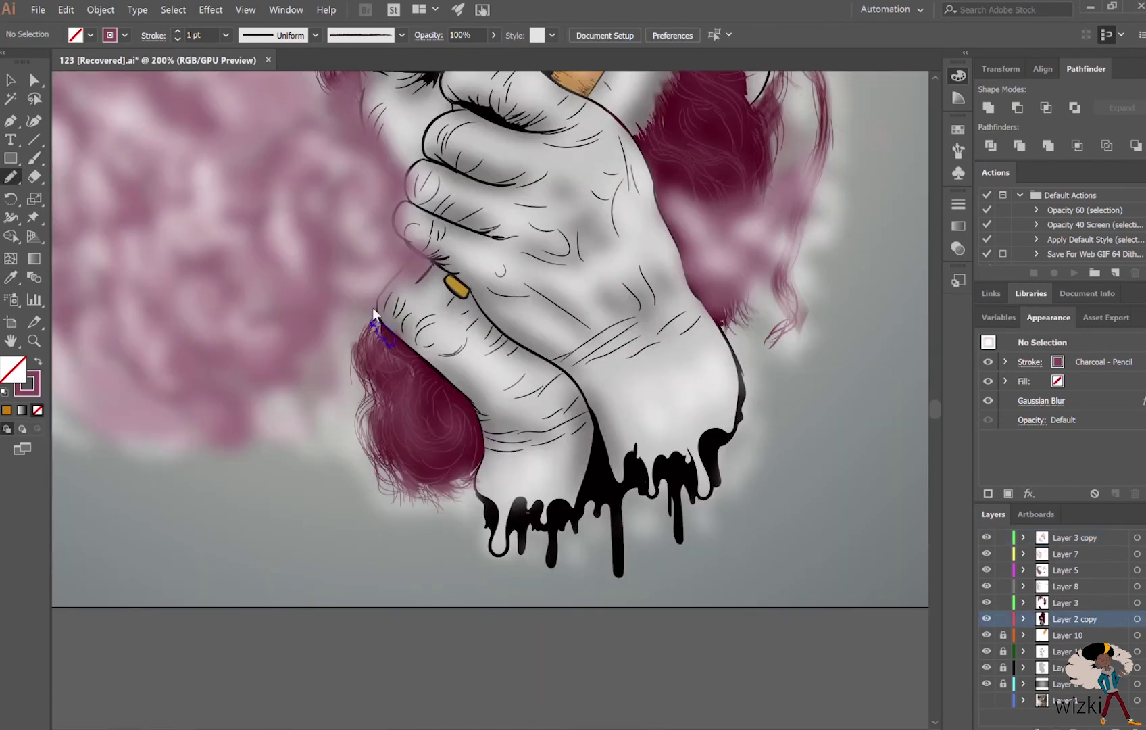
left_click_drag(373, 313, 375, 308)
left_click(707, 137)
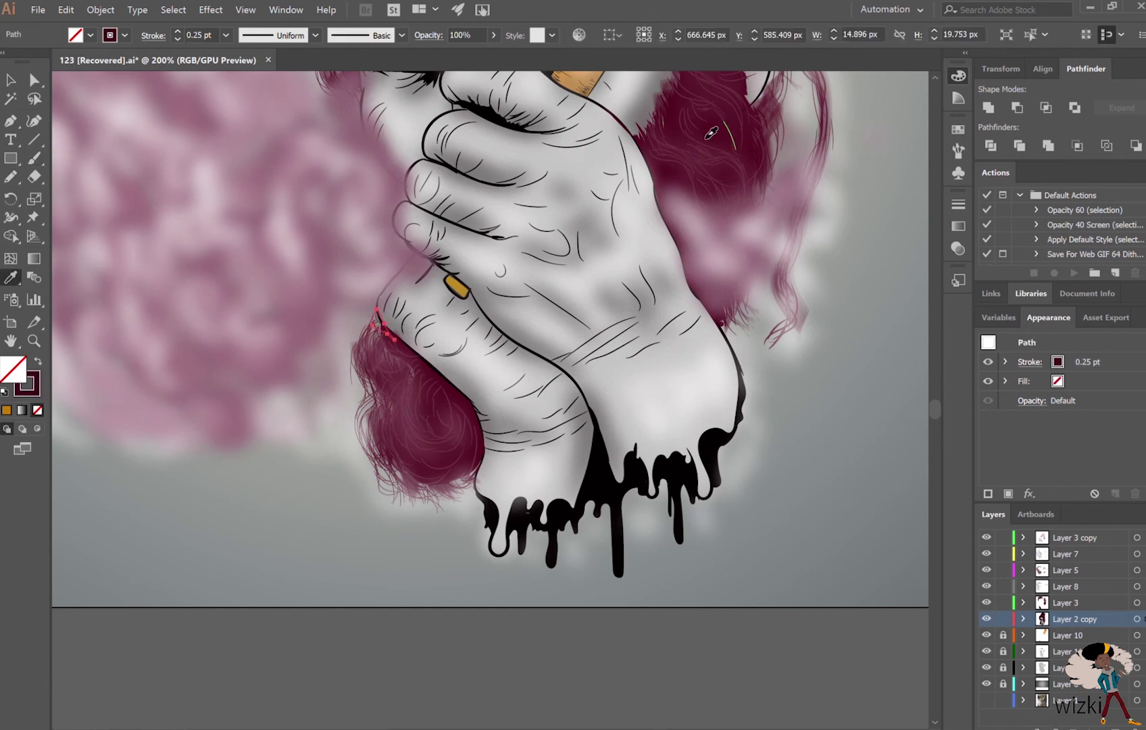
key("ctrl+shift+a")
key("b")
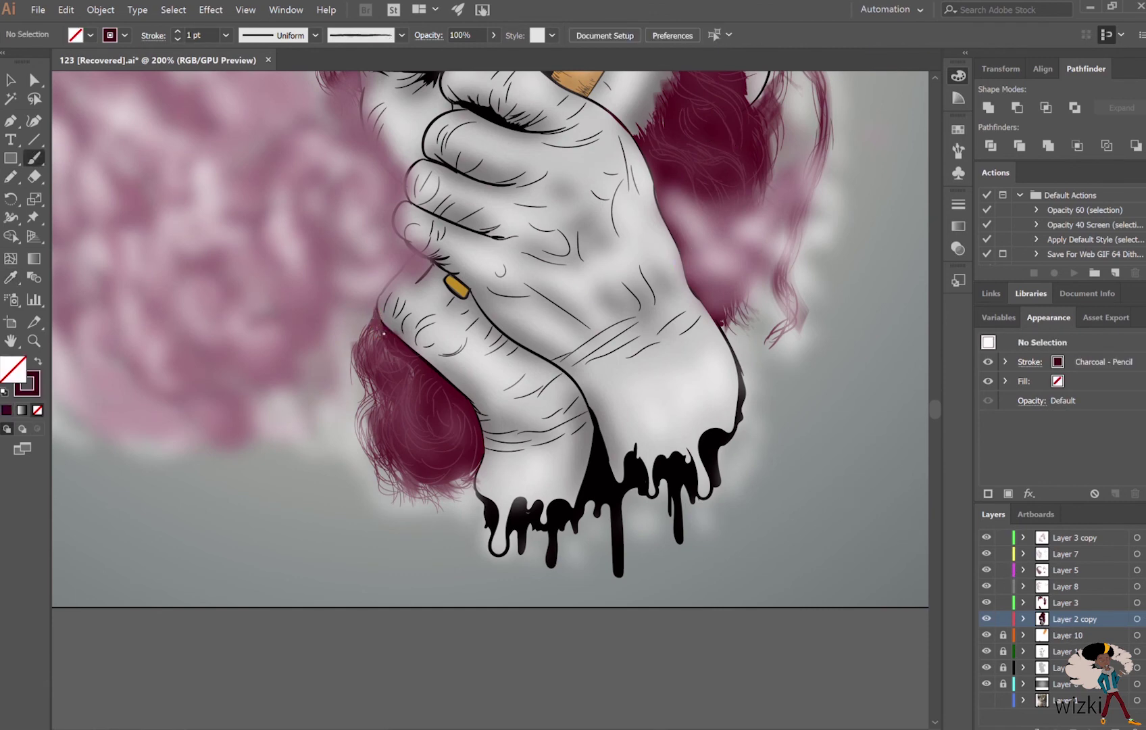
scroll(760, 466, "down", 3)
scroll(760, 466, "down", 1)
scroll(760, 467, "up", 4)
key("ctrl+plus")
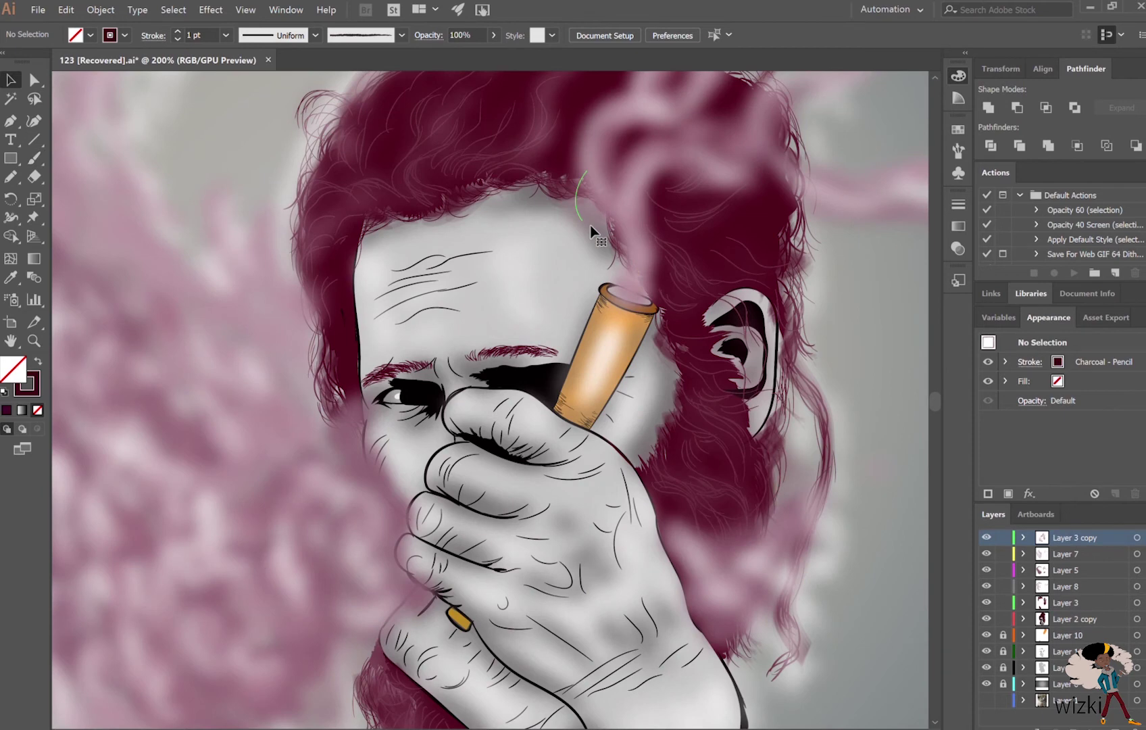
- Paint 0.5 pt white Gaussian-blurred strokes along the smoke's left edge, its top, and the right-side hair
key("ctrl+minus")
key("ctrl+minus")
key("ctrl+minus")
key("ctrl+plus")
key("ctrl+plus")
key("ctrl+plus")
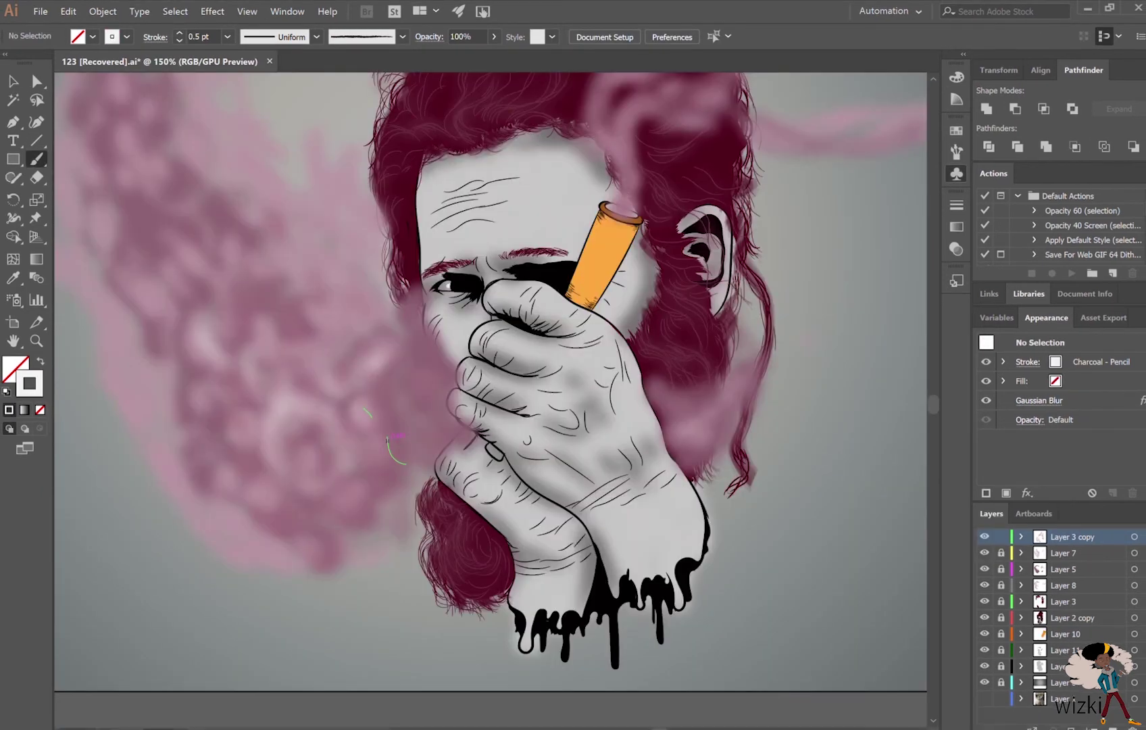
mouse_move(148, 229)
left_mouse_down()
mouse_move(351, 322)
mouse_move(331, 365)
mouse_move(270, 324)
left_mouse_up()
key("ctrl+minus")
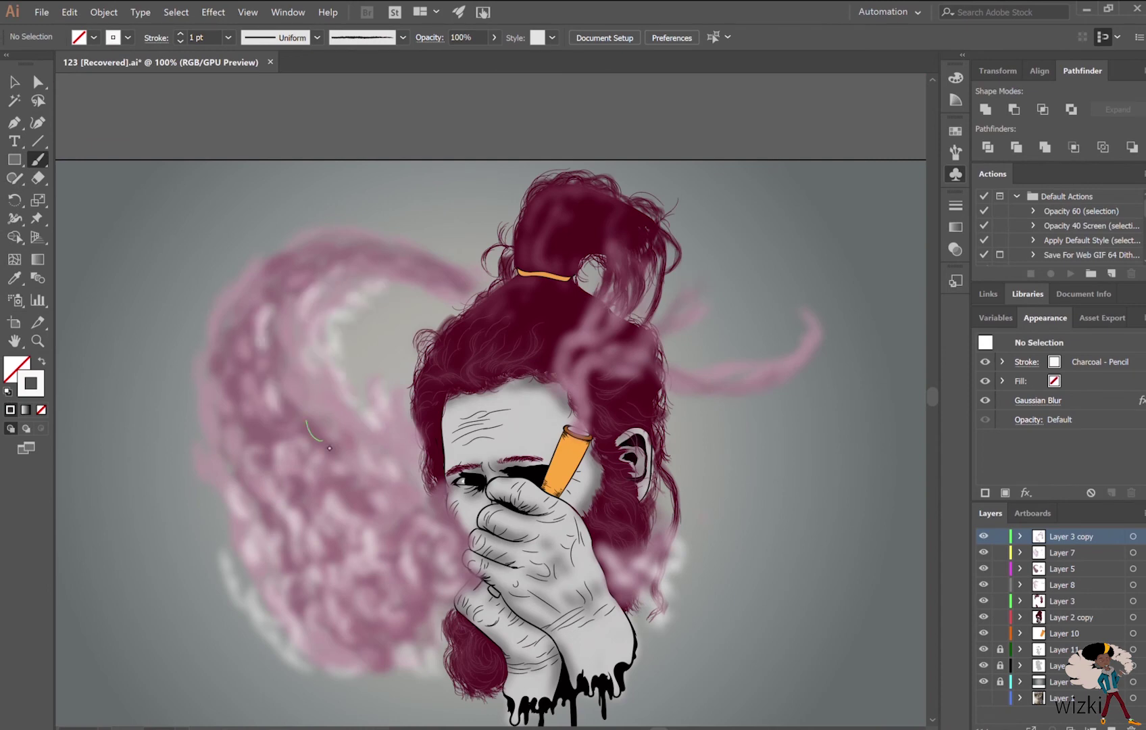
mouse_move(203, 527)
left_mouse_down()
mouse_move(247, 277)
mouse_move(467, 223)
left_mouse_up()
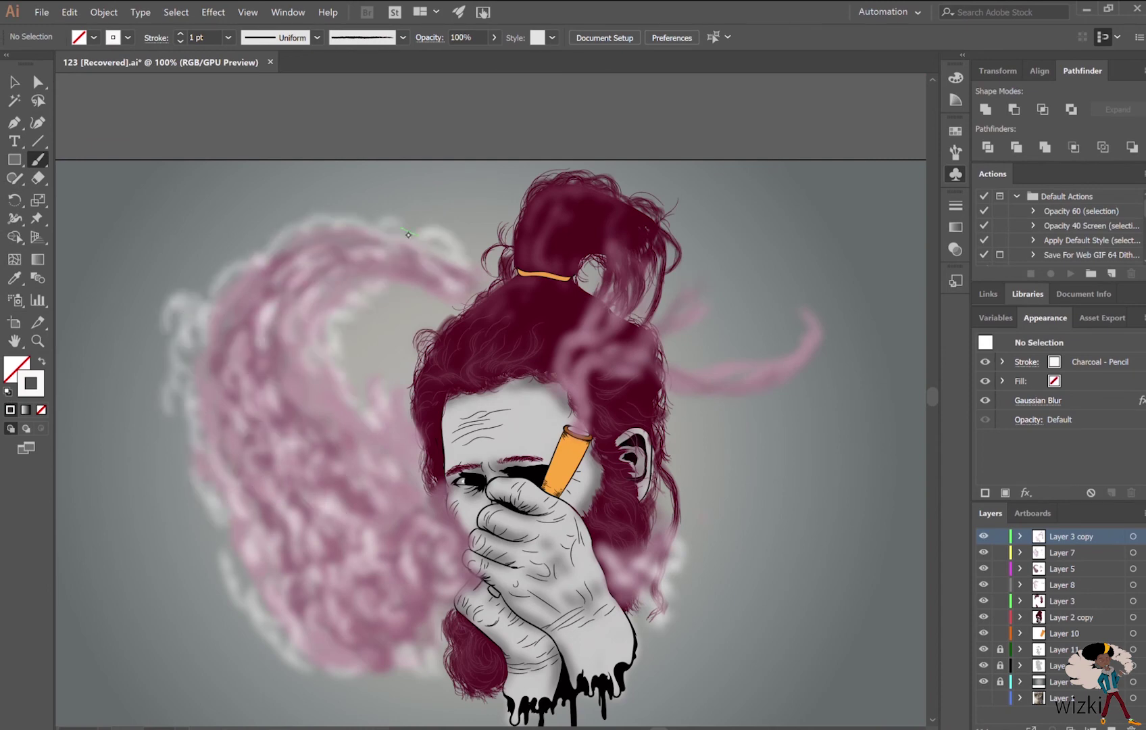
left_click_drag(379, 223, 352, 338)
left_click_drag(635, 426, 554, 257)
left_click_drag(608, 203, 660, 367)
- Zoom out and back in to check the whitish wisps against the whole composition
key("ctrl+minus")
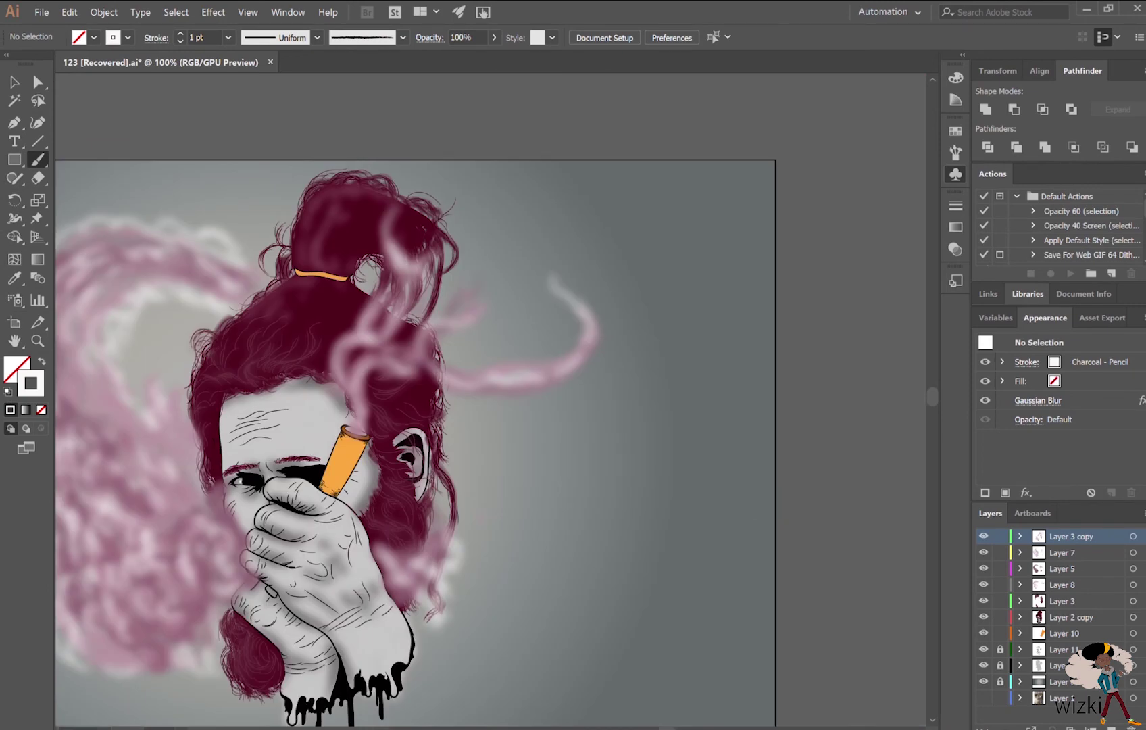
key("ctrl+minus")
key("ctrl+plus")
key("ctrl+plus")
key("ctrl+plus")
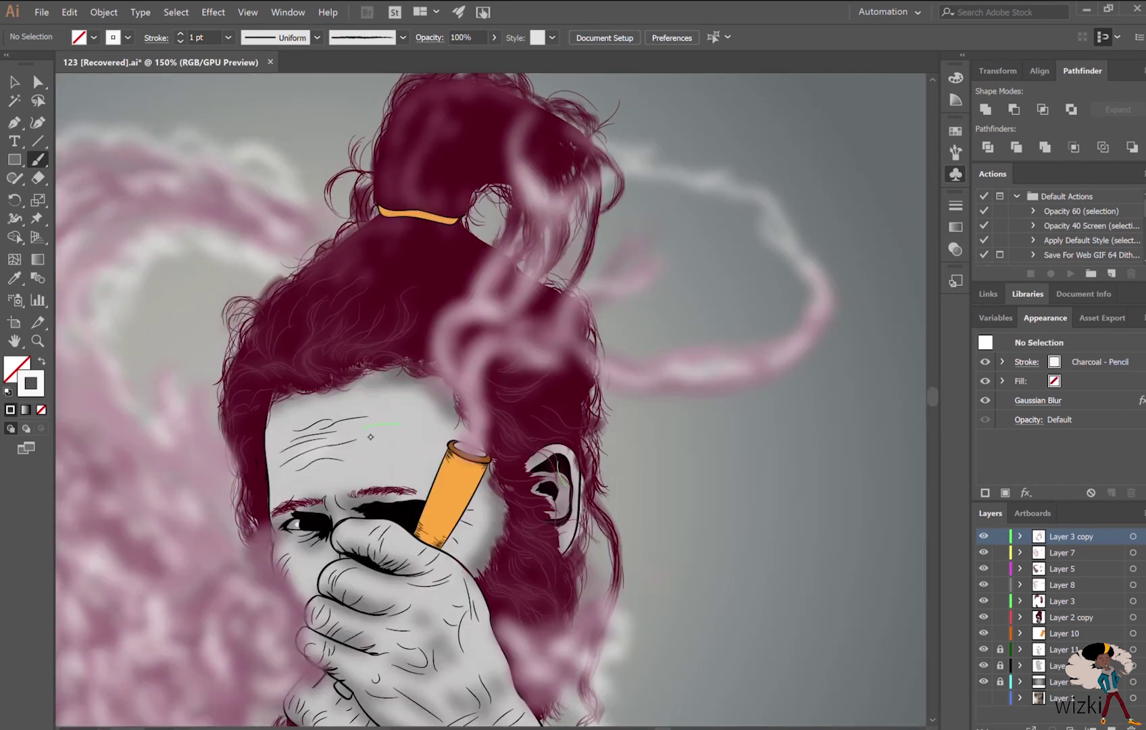
scroll(343, 542, "down", 3)
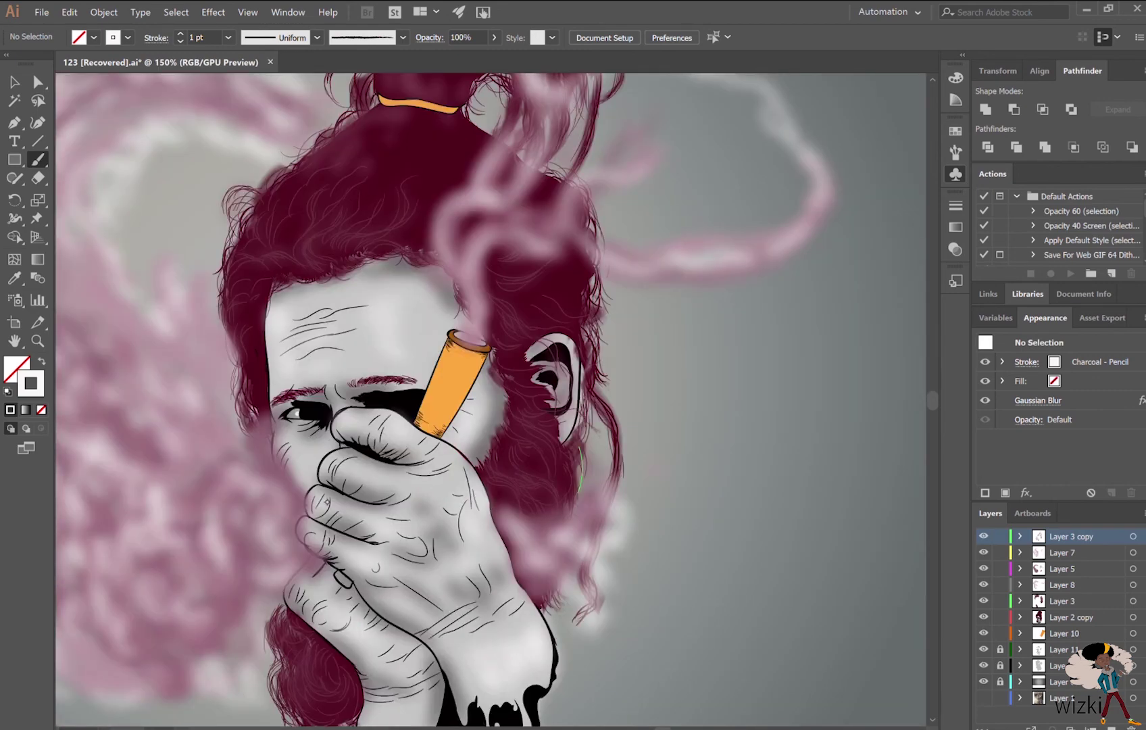
scroll(680, 523, "down", 6)
key("ctrl+minus")
key("ctrl+minus")
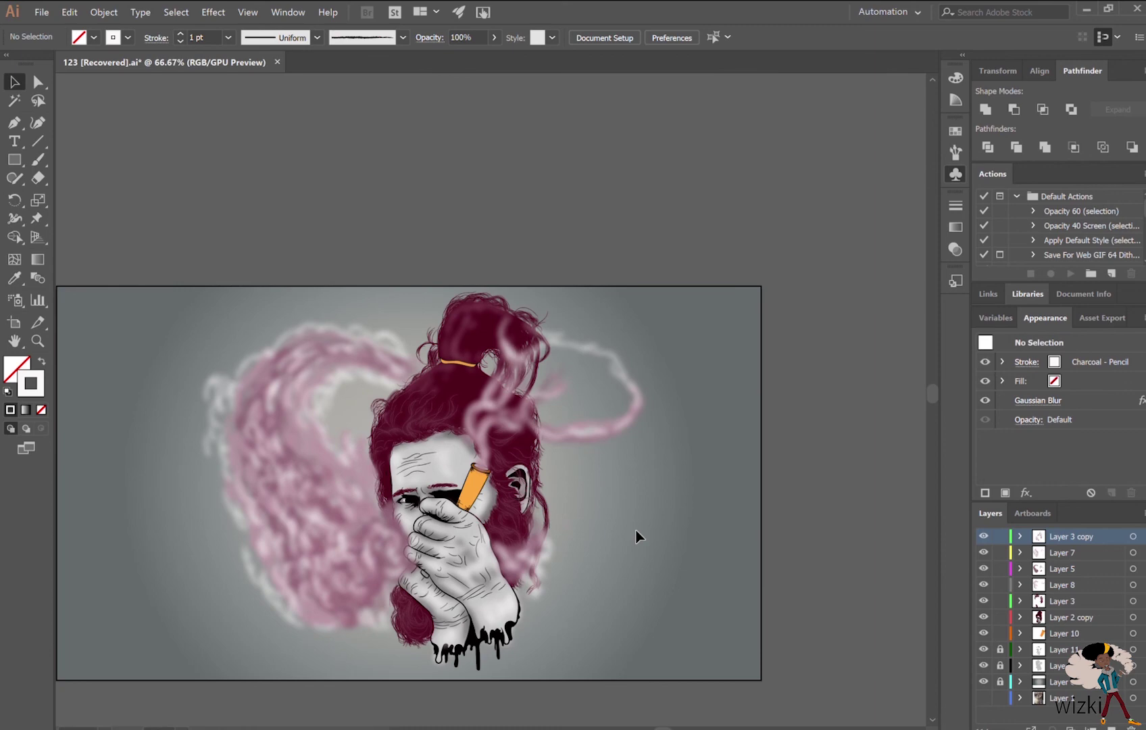
key("ctrl+1")
key("b")
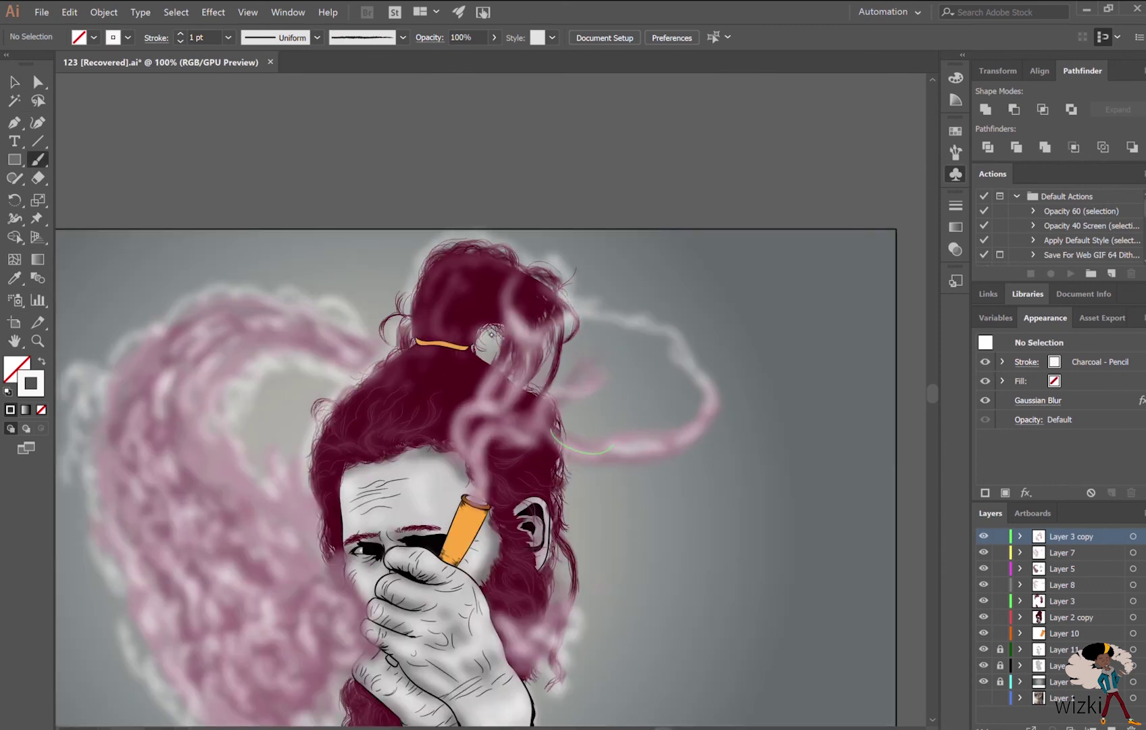
scroll(565, 569, "down", 5)
scroll(439, 575, "down", 2)
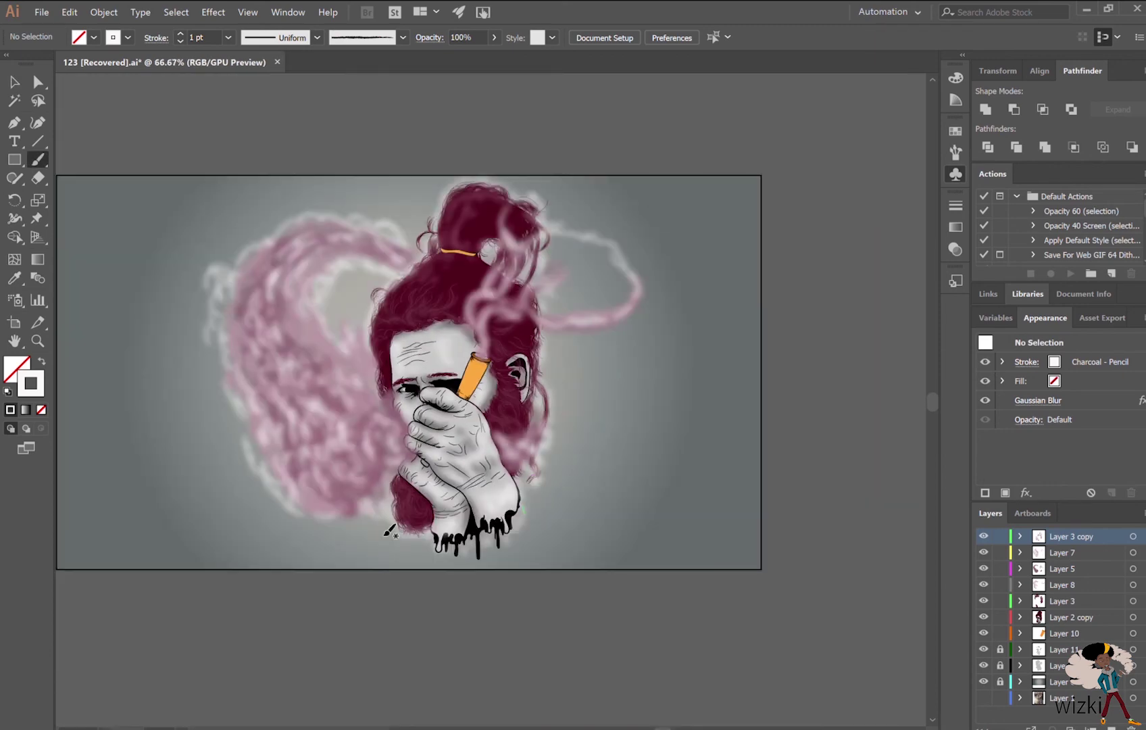
- Select the finger ring again and lock Layer 10
scroll(384, 530, "up", 2)
scroll(405, 527, "up", 2)
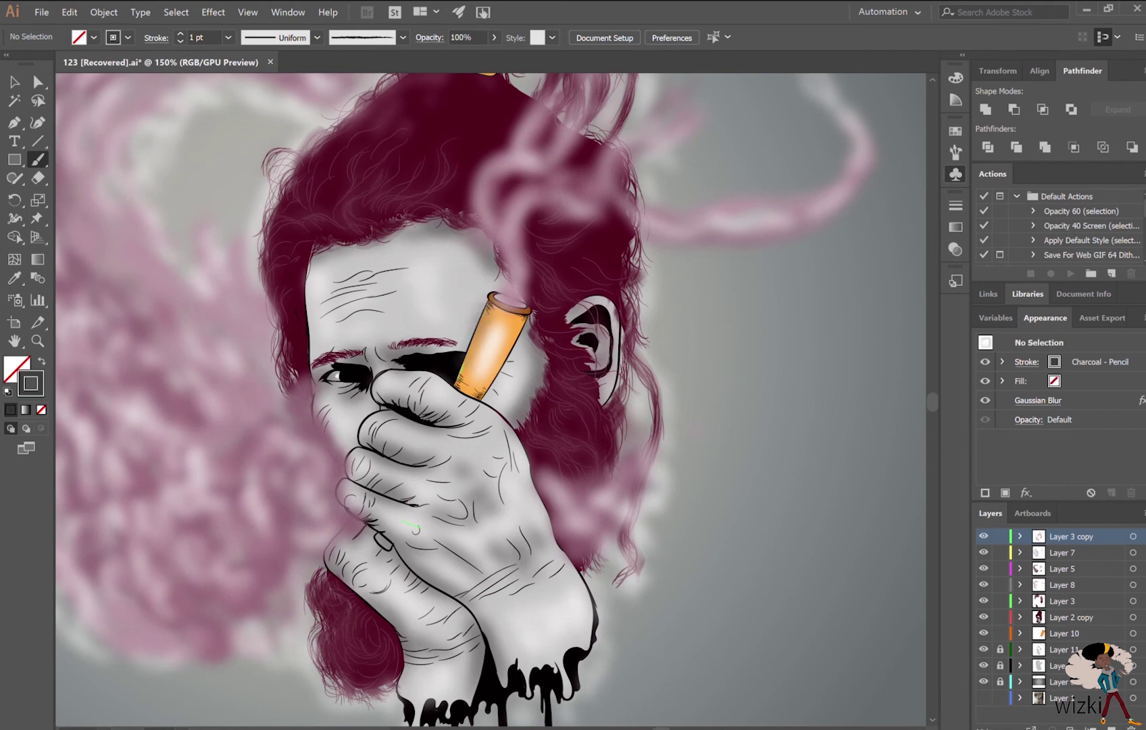
scroll(517, 320, "down", 3)
scroll(457, 460, "up", 4)
key("n")
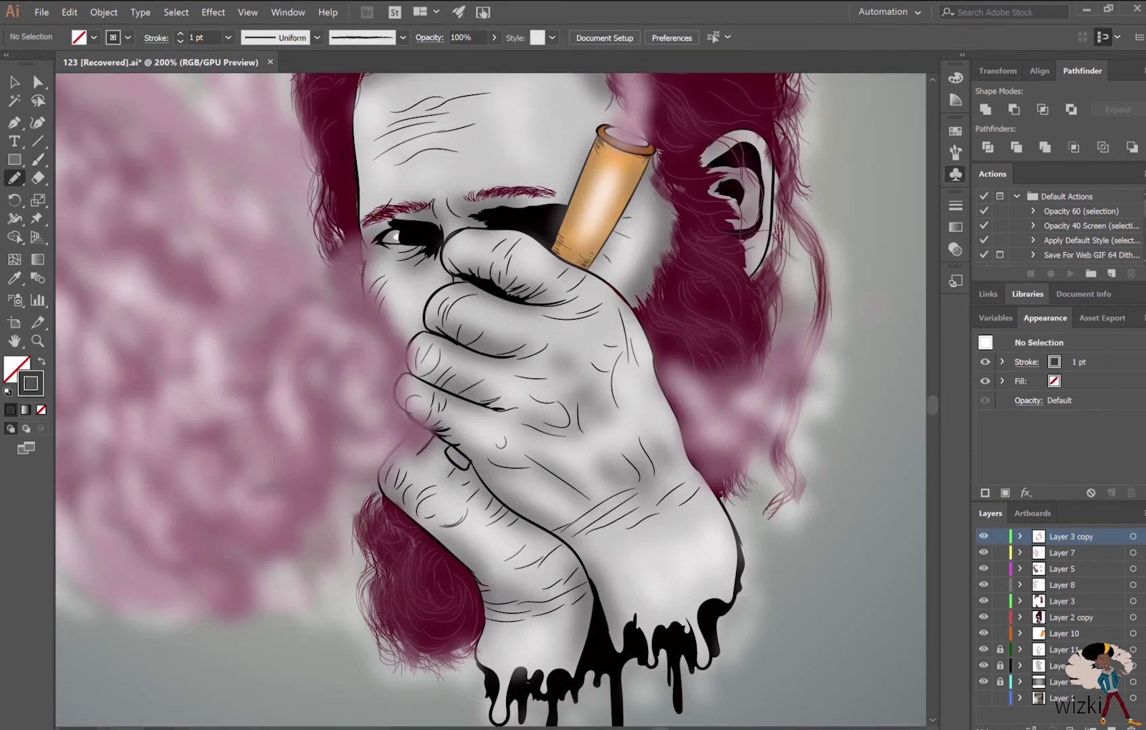
left_click(457, 458, "ctrl")
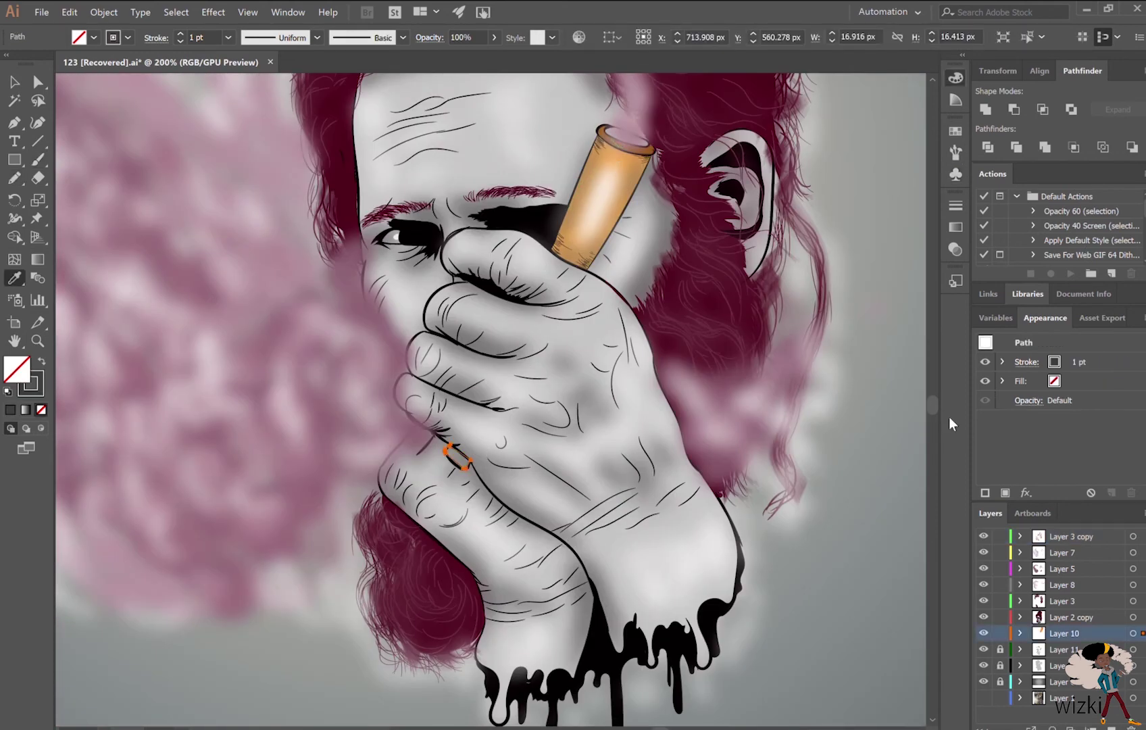
key("ctrl+2")
key("b")
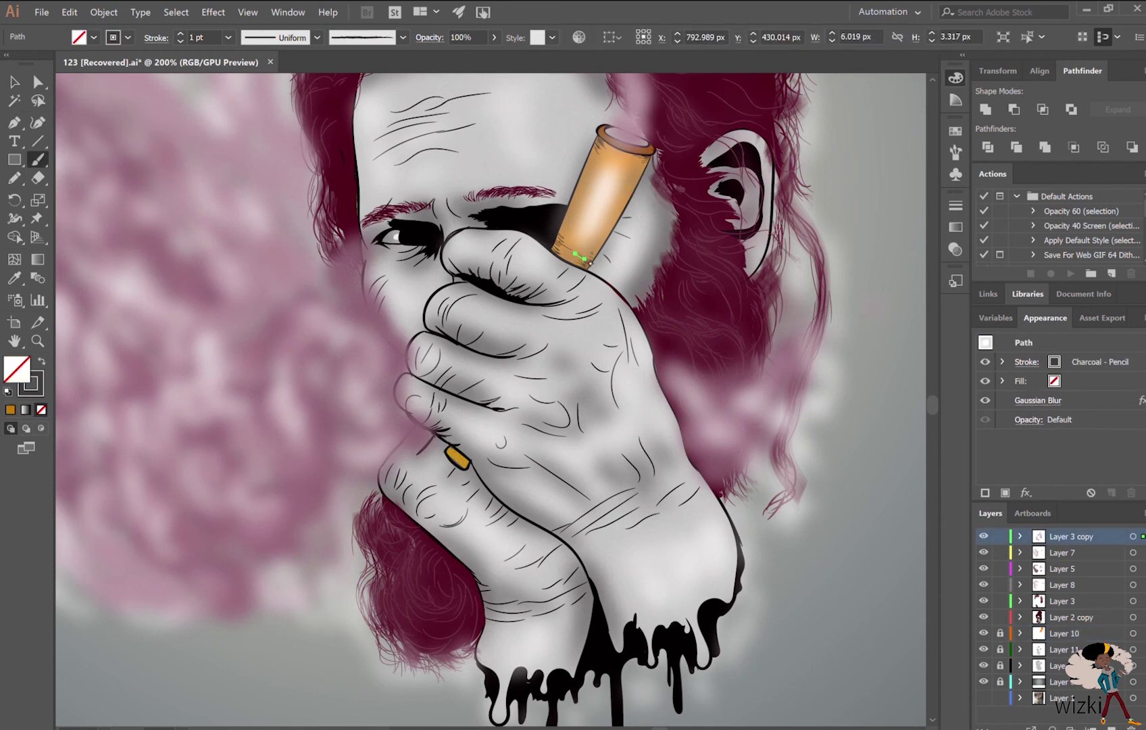
key("ctrl+minus")
key("ctrl+minus")
key("ctrl+minus")
- Paint another fine strand through the top hair bun with the Paintbrush
scroll(490, 151, "up", 3)
scroll(648, 278, "down", 3)
scroll(648, 279, "up", 3)
left_click_drag(589, 186, 548, 280)
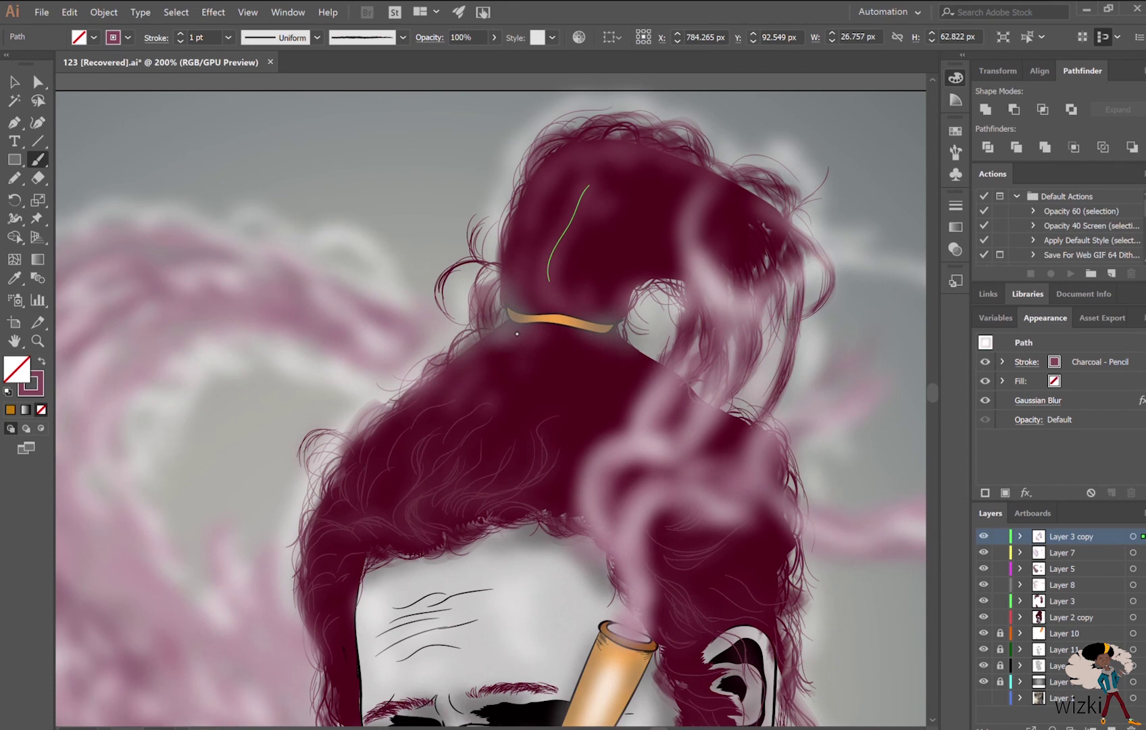
key("ctrl+shift+a")
- Pencil a short strand beside the hand on Layer 2 copy, matching the hair's thin maroon stroke
scroll(488, 318, "down", 2)
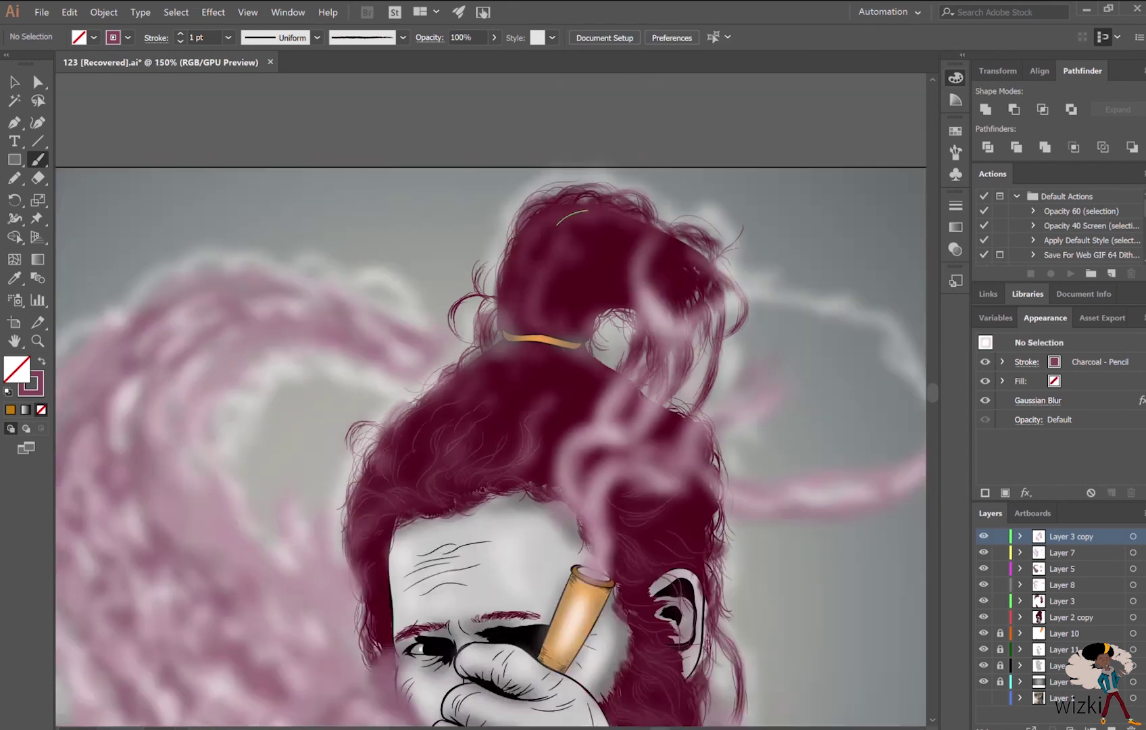
scroll(527, 317, "down", 2)
scroll(608, 405, "up", 3)
scroll(495, 365, "up", 1)
key("n")
left_click(1040, 617)
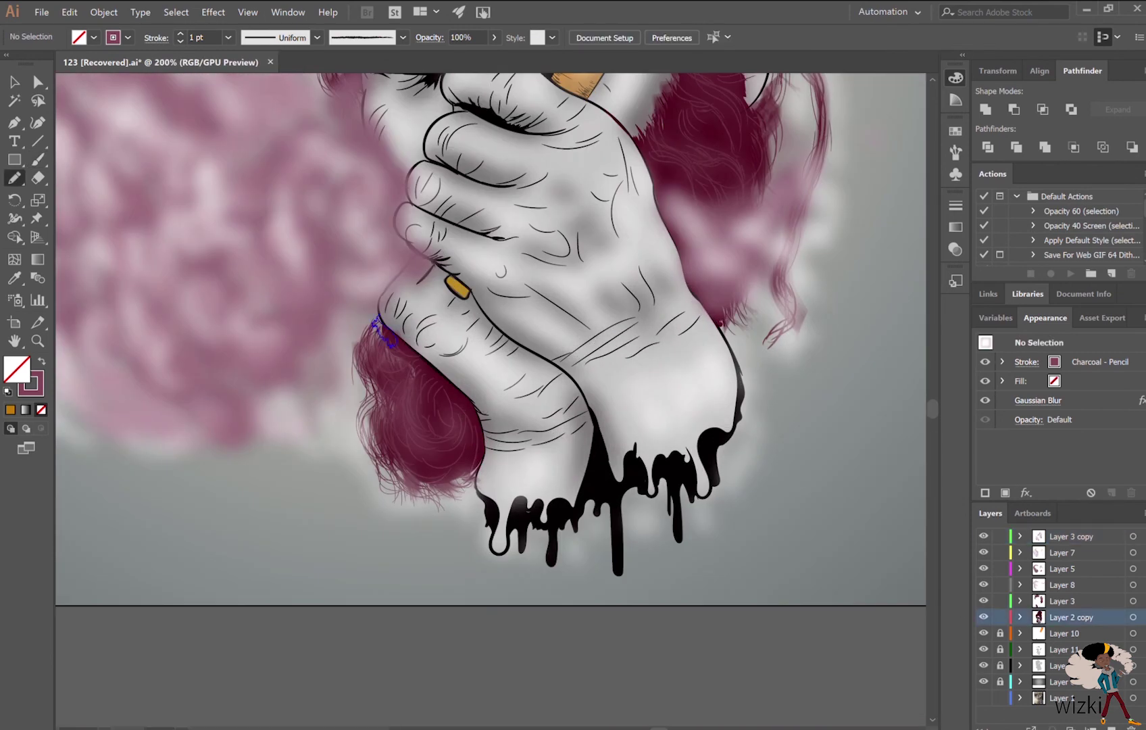
left_click_drag(375, 315, 376, 308)
left_click(712, 141)
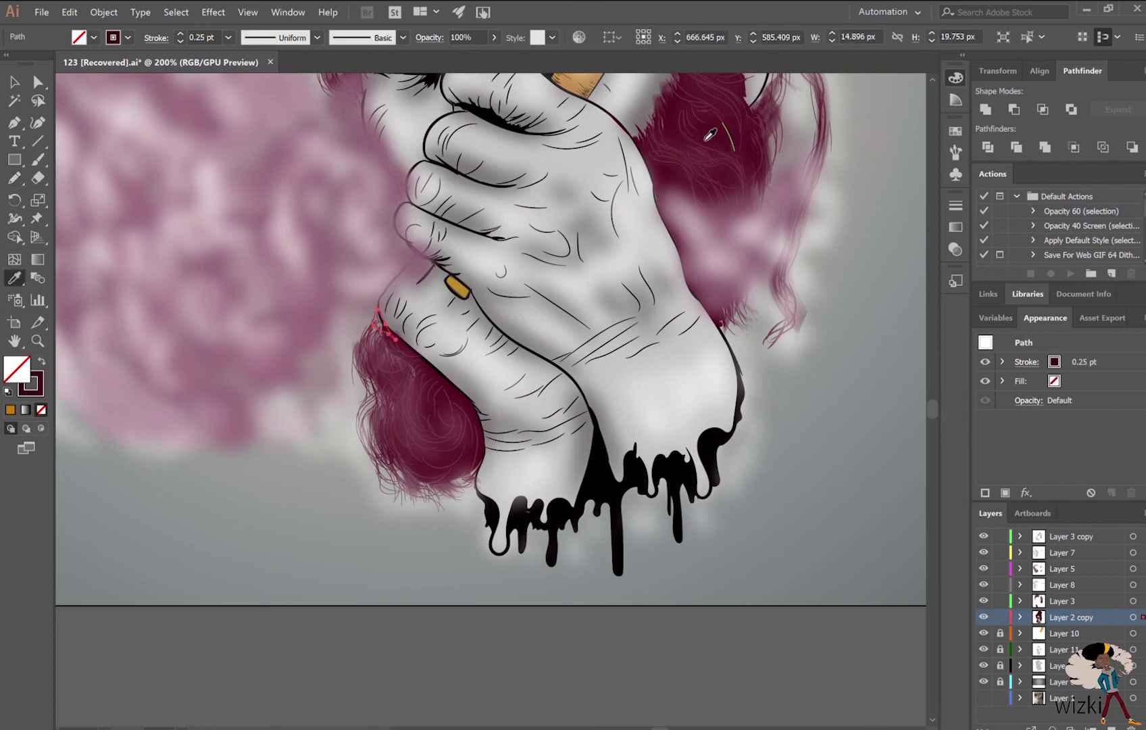
key("ctrl+shift+a")
key("b")
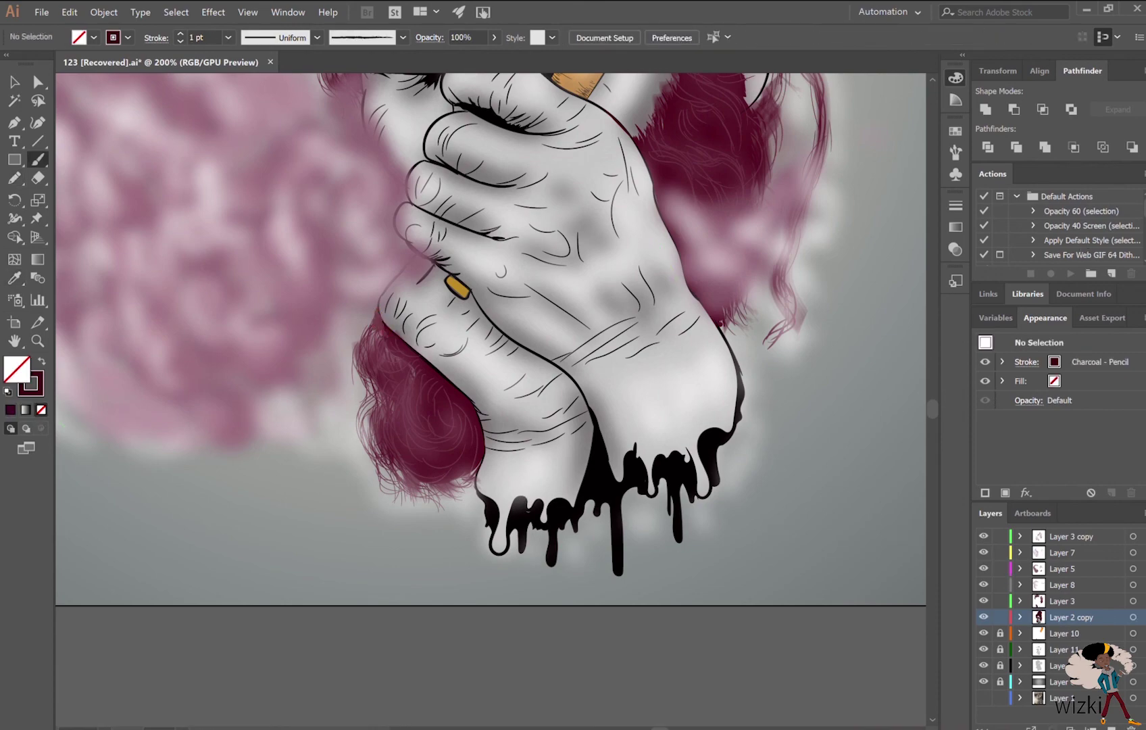